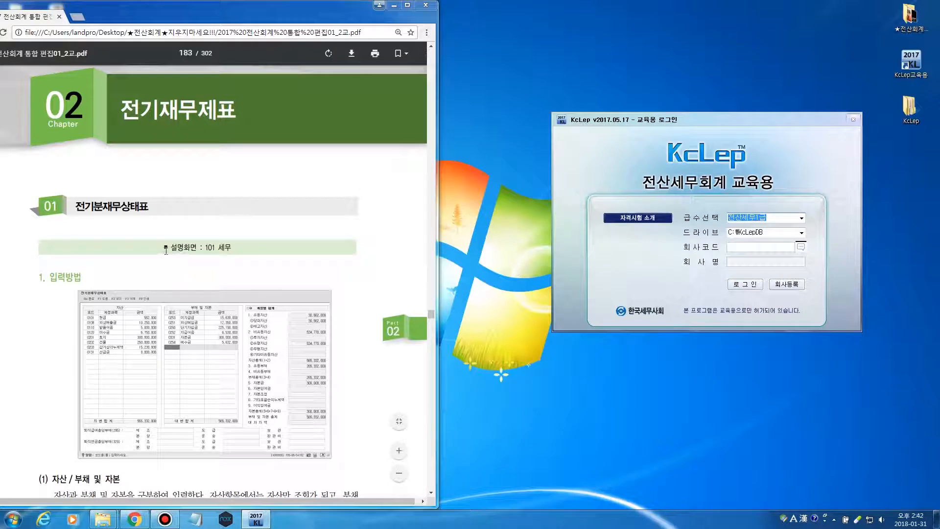
Log in to the 전산세무회계 교육용 program with grade 전산회계2급 and company 0101 세무
drag(164, 247, 232, 250)
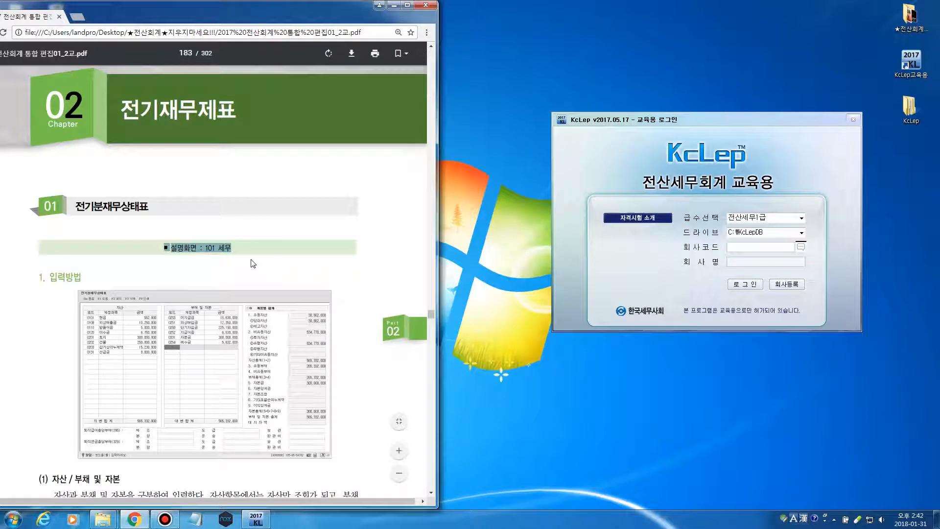
click(730, 126)
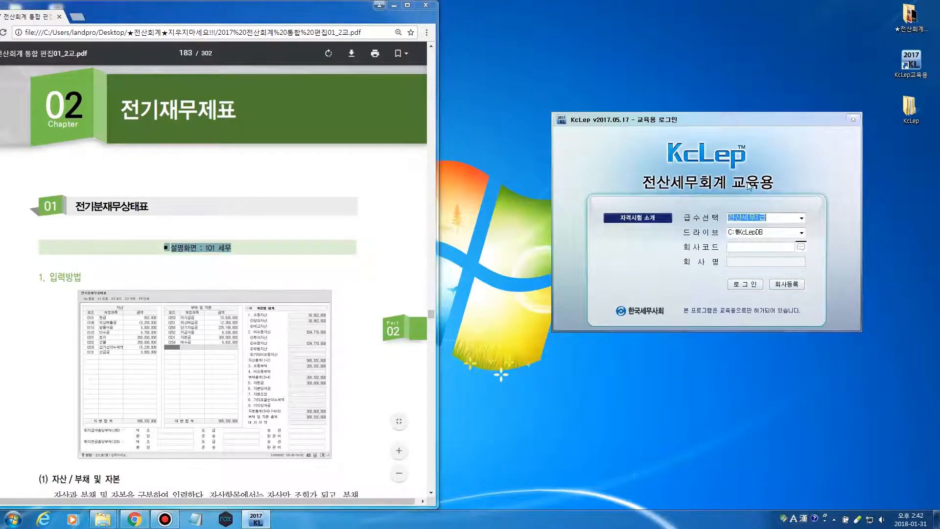
click(802, 218)
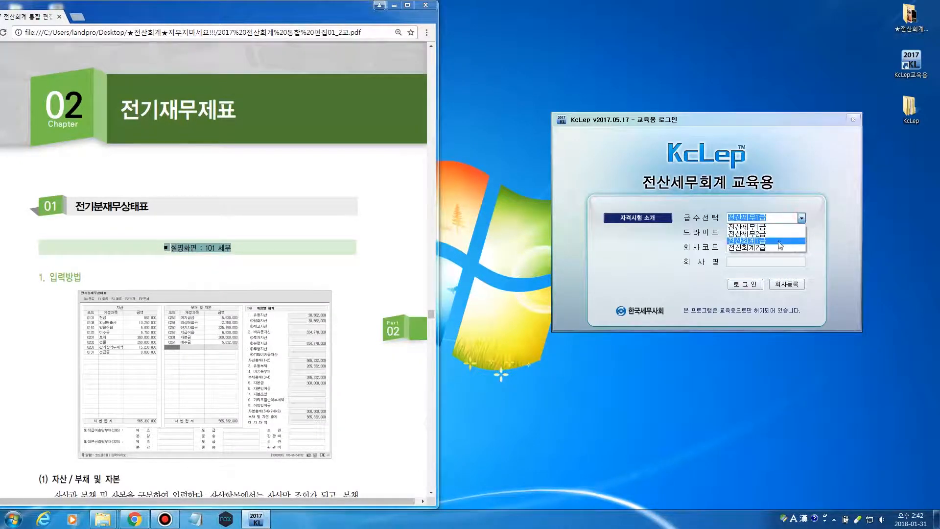
click(776, 248)
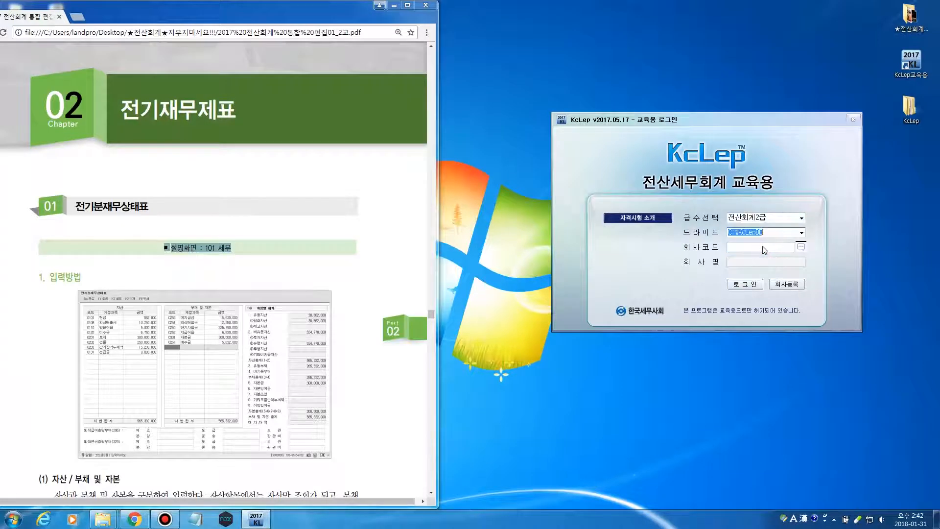
click(801, 248)
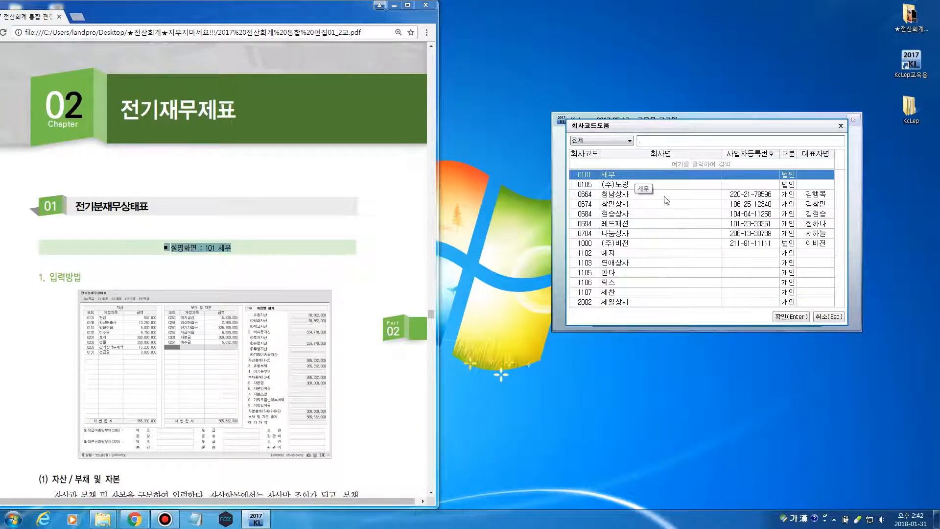
click(789, 317)
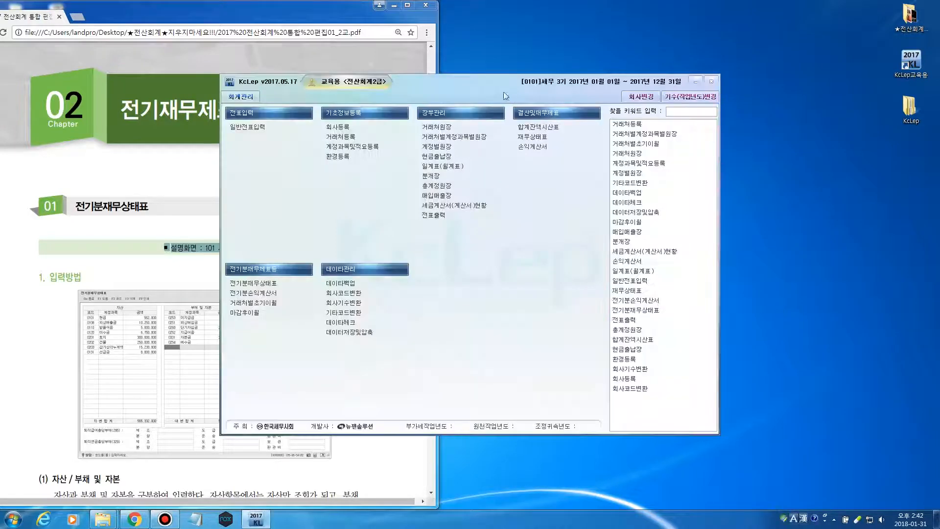
Move the main accounting window beside the PDF textbook so that the two do not overlap
drag(491, 83, 652, 54)
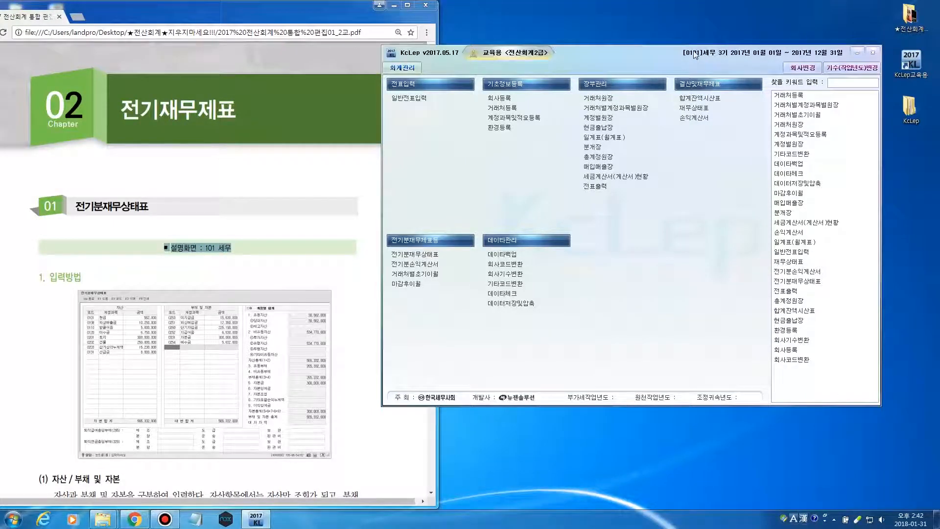
drag(693, 51, 757, 27)
drag(692, 44, 688, 20)
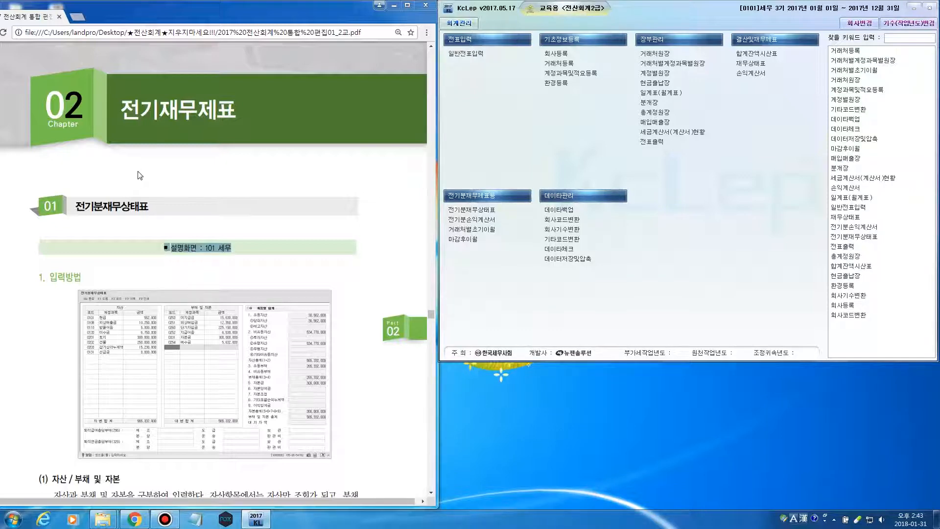
Open the 전기분재무상태표 screen and extend its window down to the taskbar
click(353, 271)
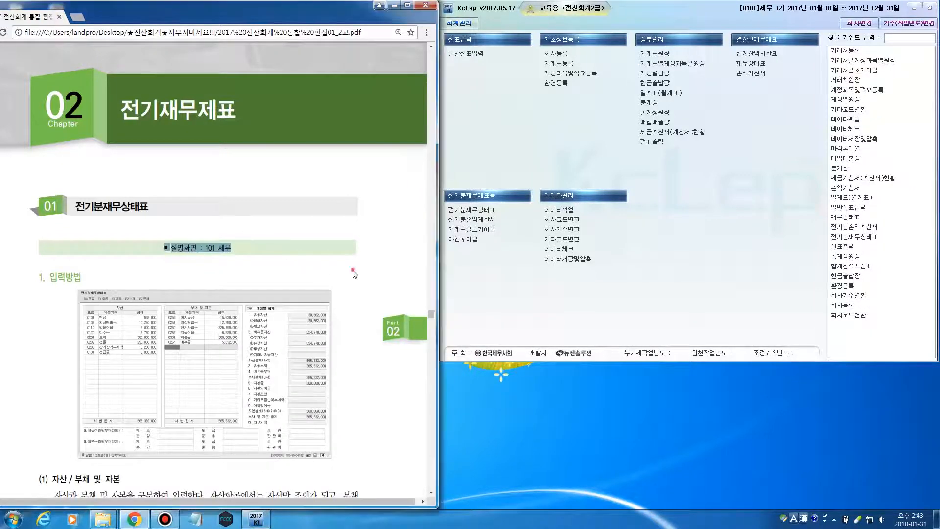
scroll(355, 274, down, 1)
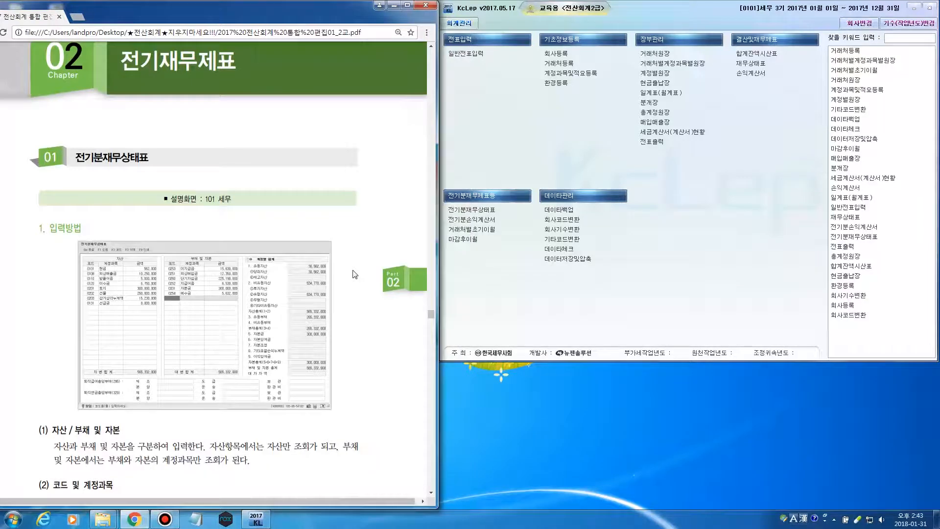
scroll(355, 274, down, 1)
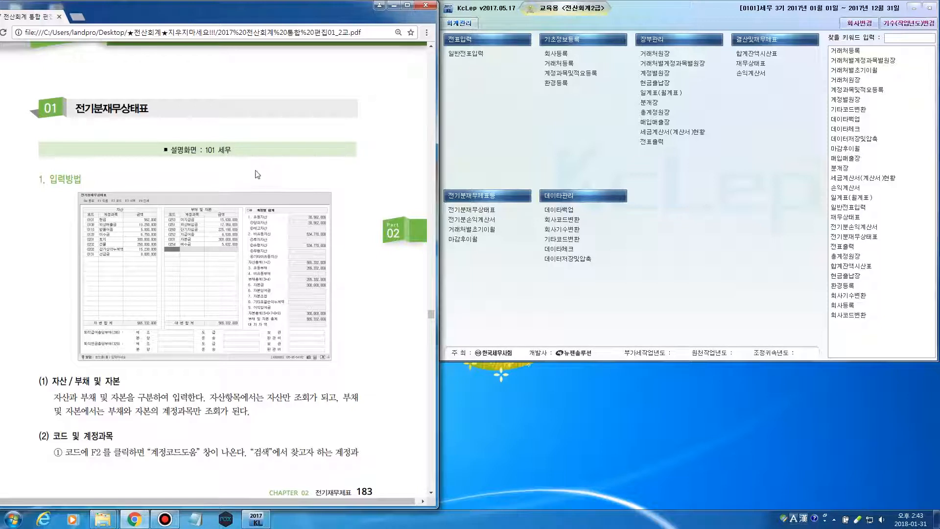
click(627, 11)
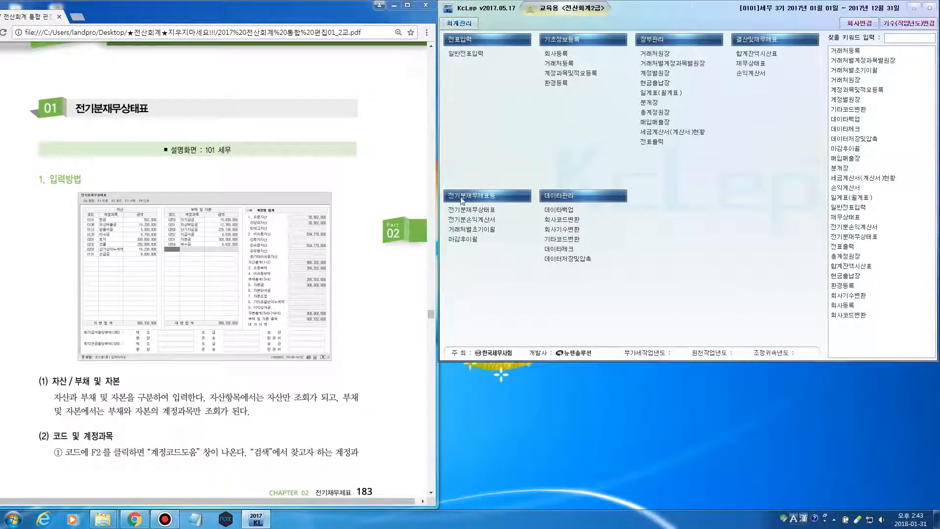
click(492, 213)
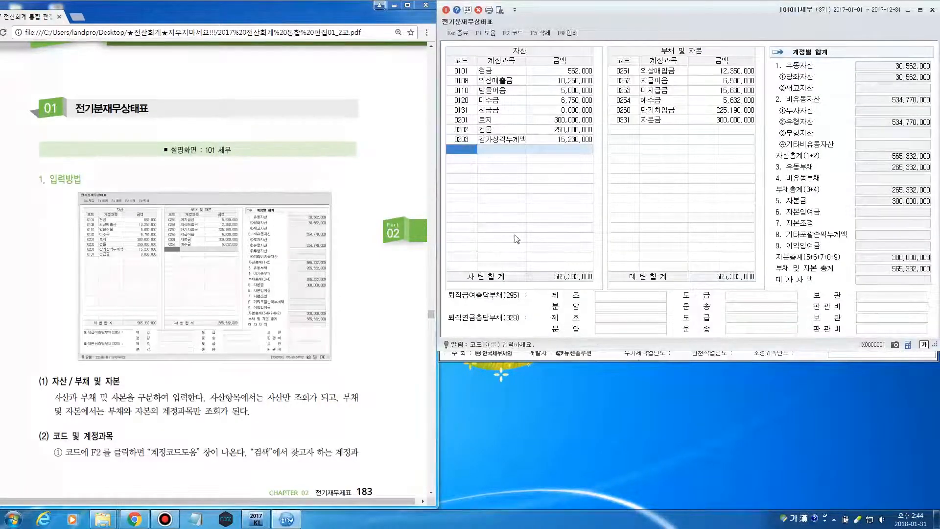
drag(643, 348, 634, 507)
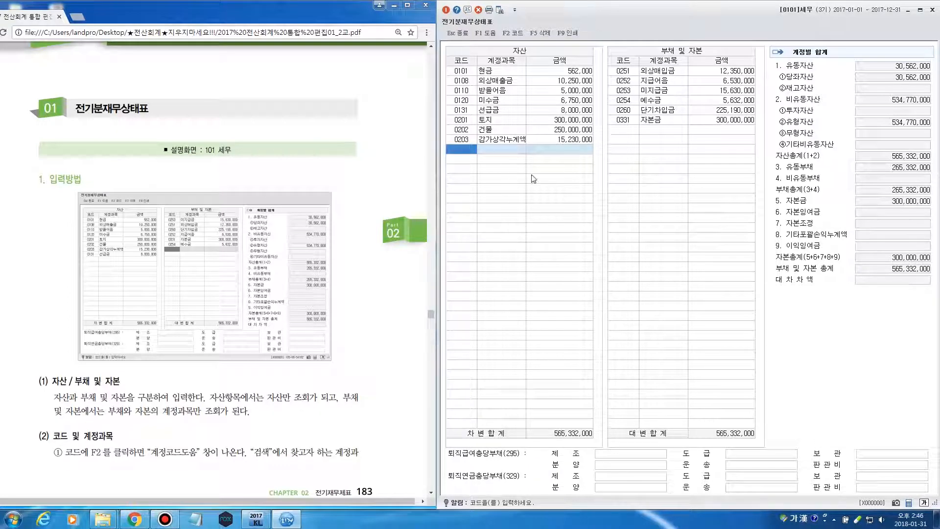
Search the account code help for 당좌 from the 현금 row's code, and close it without choosing an account
click(474, 74)
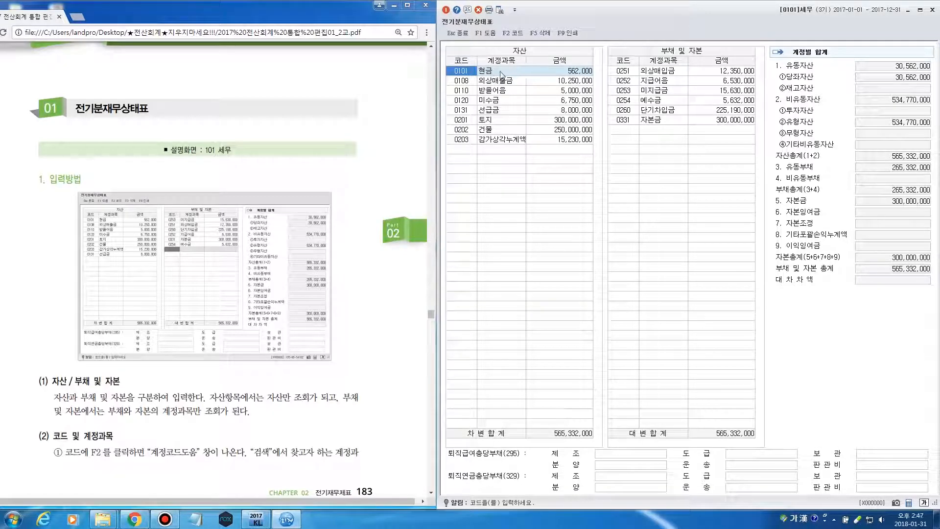
key(Return)
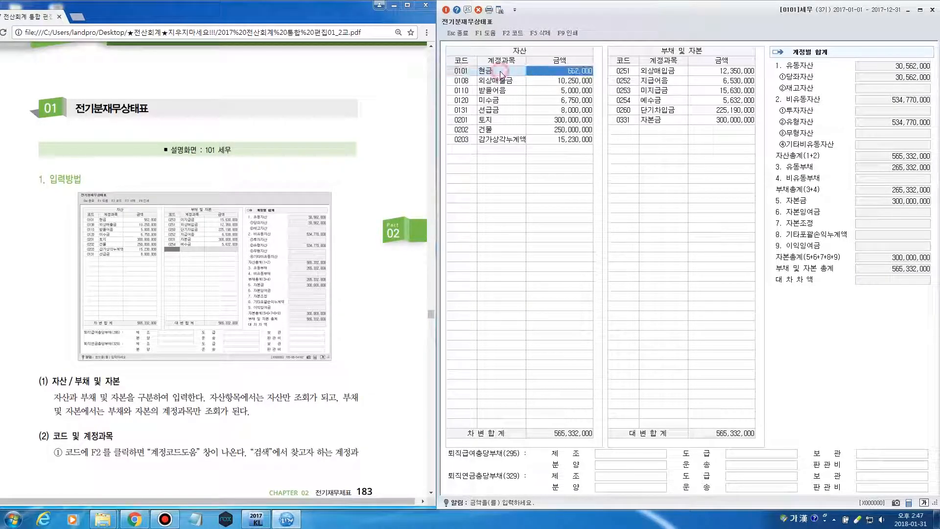
click(462, 71)
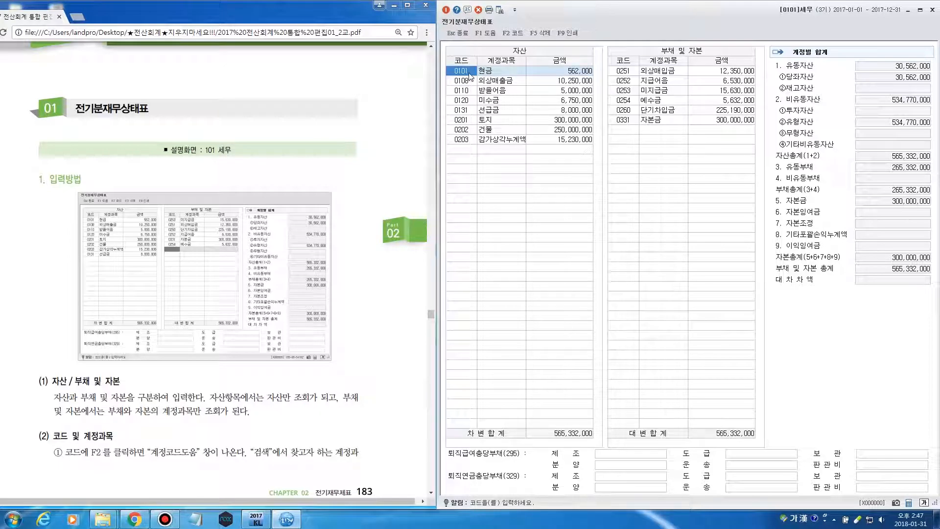
key(F2)
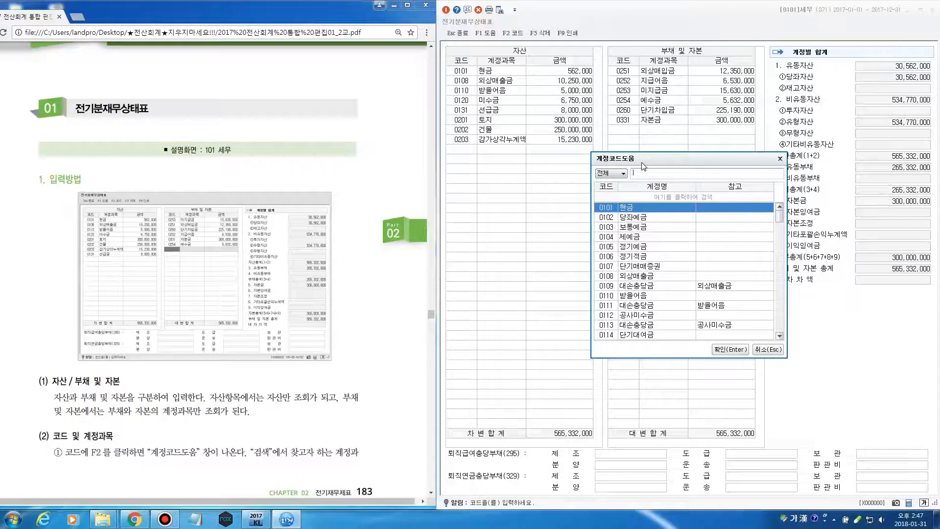
click(685, 172)
text(당좌)
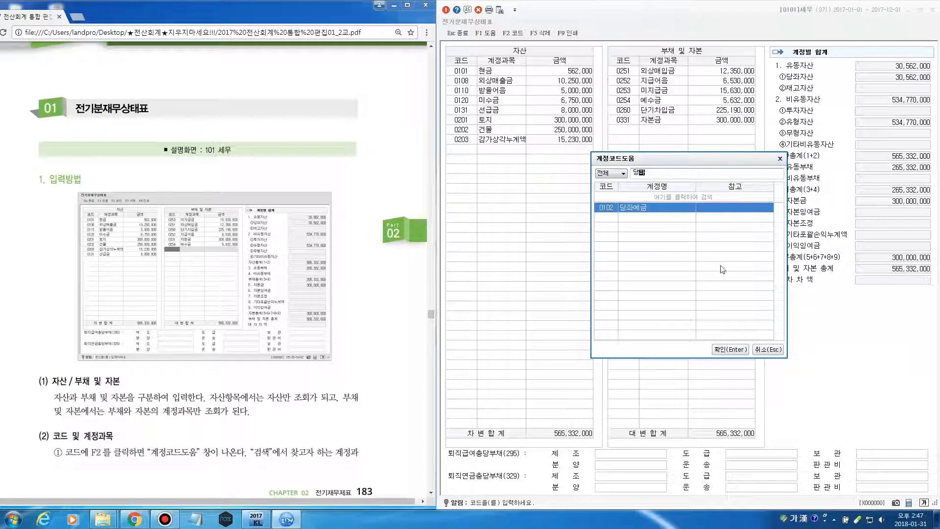
click(768, 349)
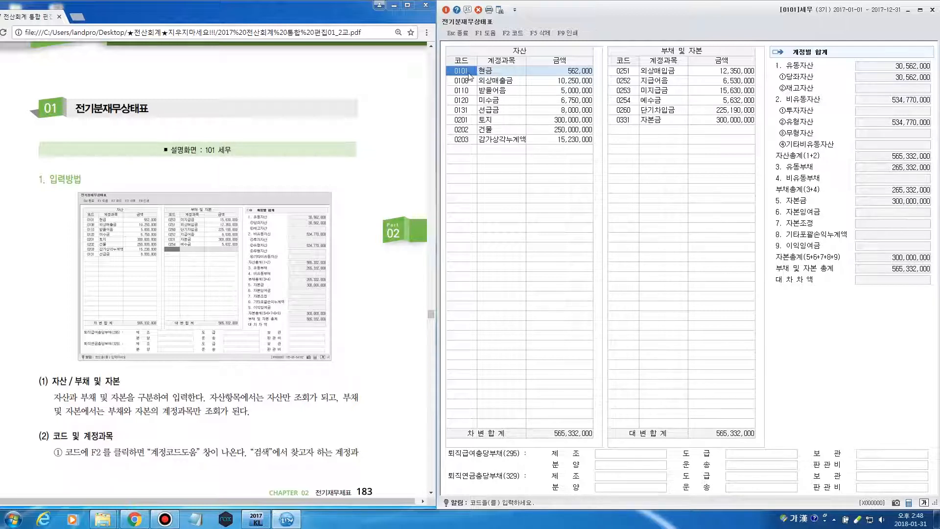
Examine the amounts and codes in the asset list, comparing the 건물 row with its 감가상각누계액 row
click(547, 71)
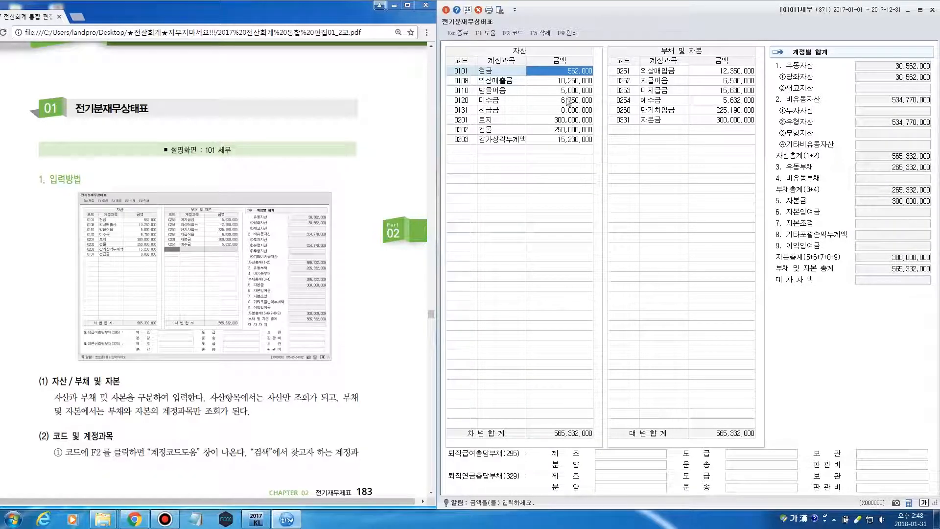
click(511, 83)
click(510, 92)
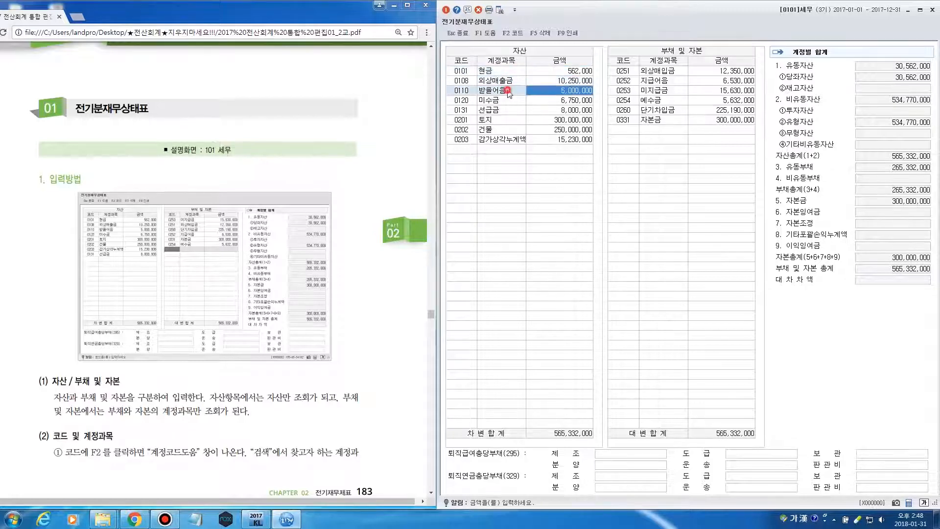
click(522, 141)
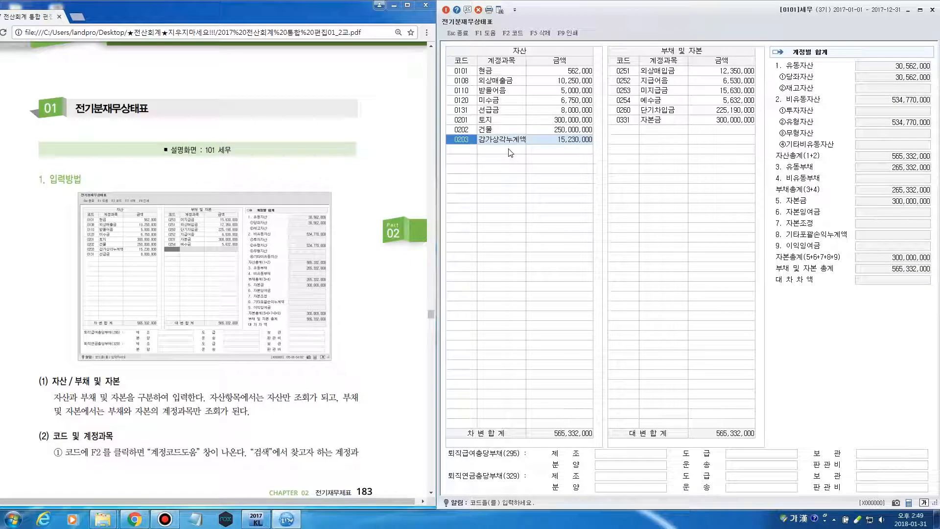
click(504, 130)
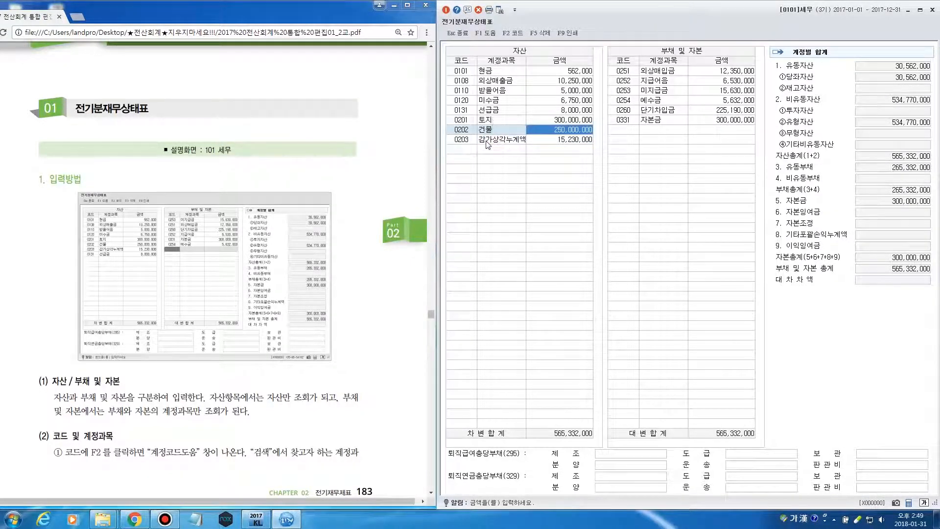
click(487, 141)
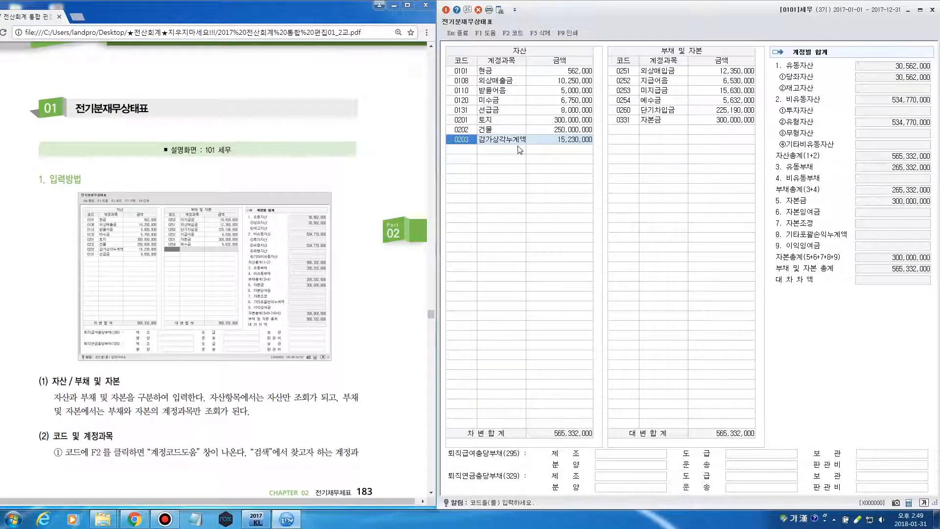
click(484, 130)
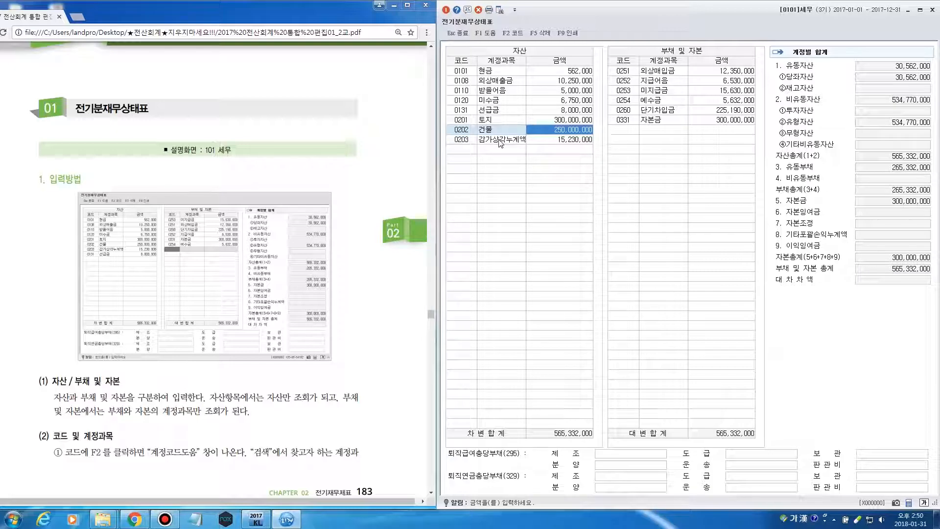
key(Return)
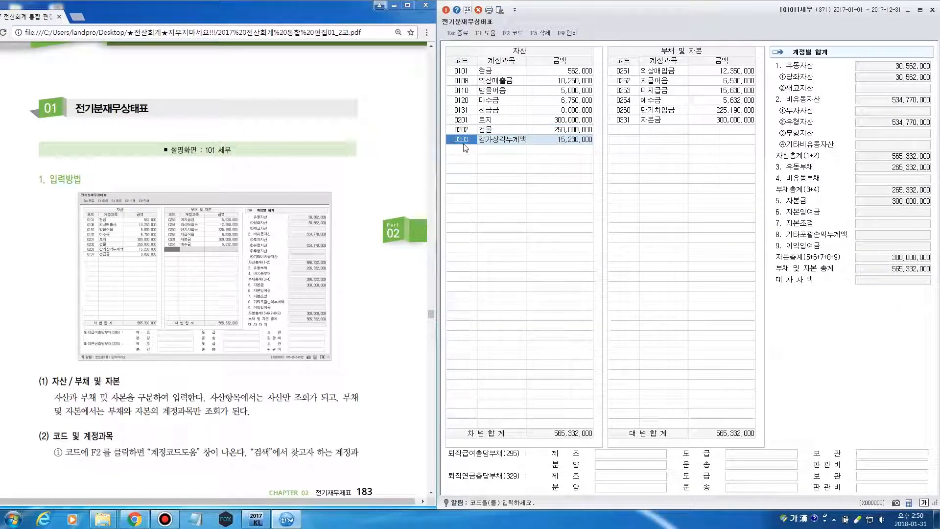
click(456, 130)
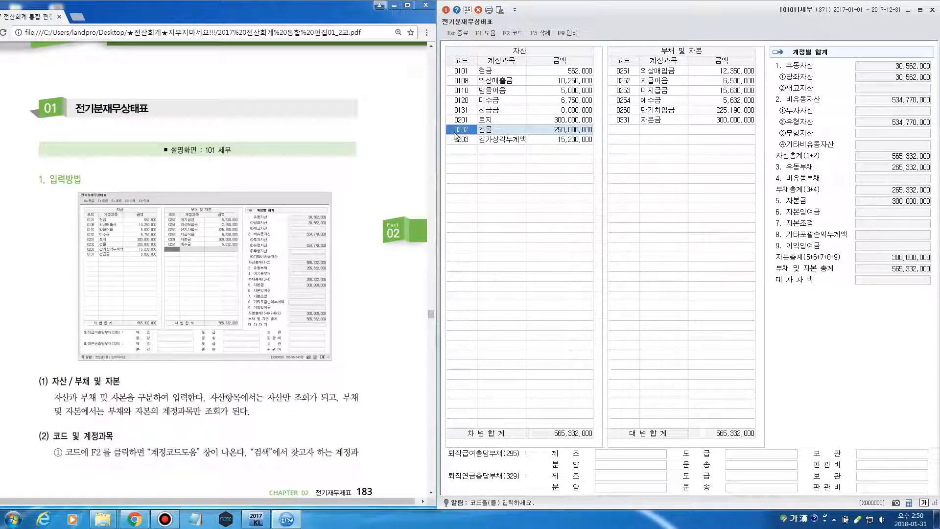
click(459, 141)
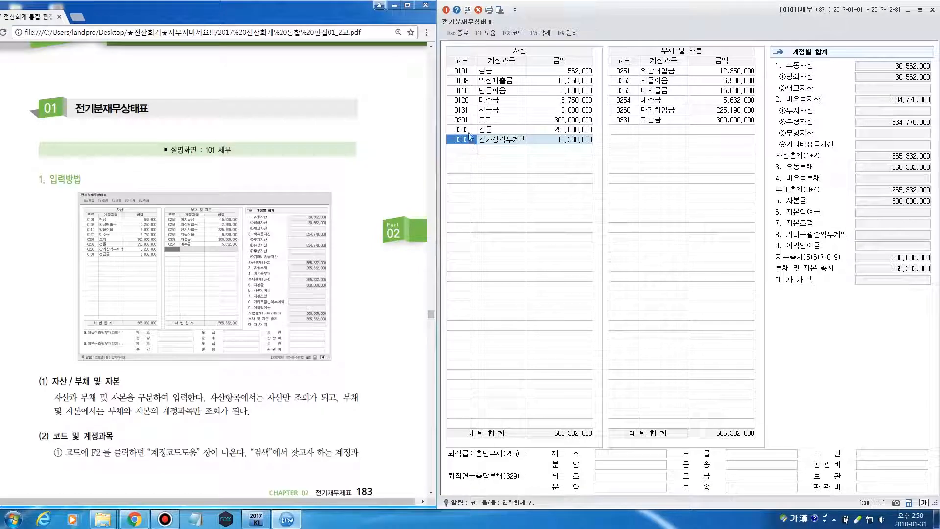
click(472, 139)
click(471, 131)
click(472, 138)
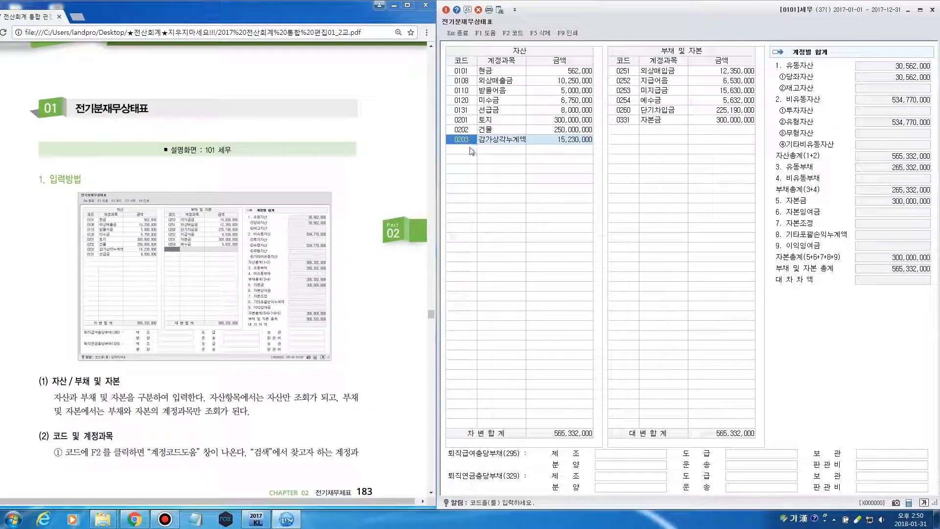
Search the account code help for 감가상각 from the first empty asset row, highlight the 건물 entry and cancel
click(471, 149)
key(F2)
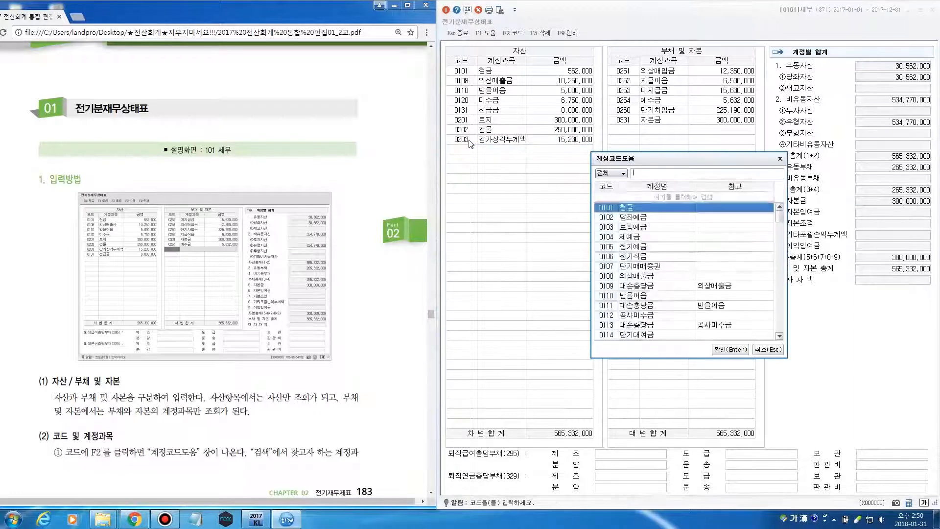
text(감가상)
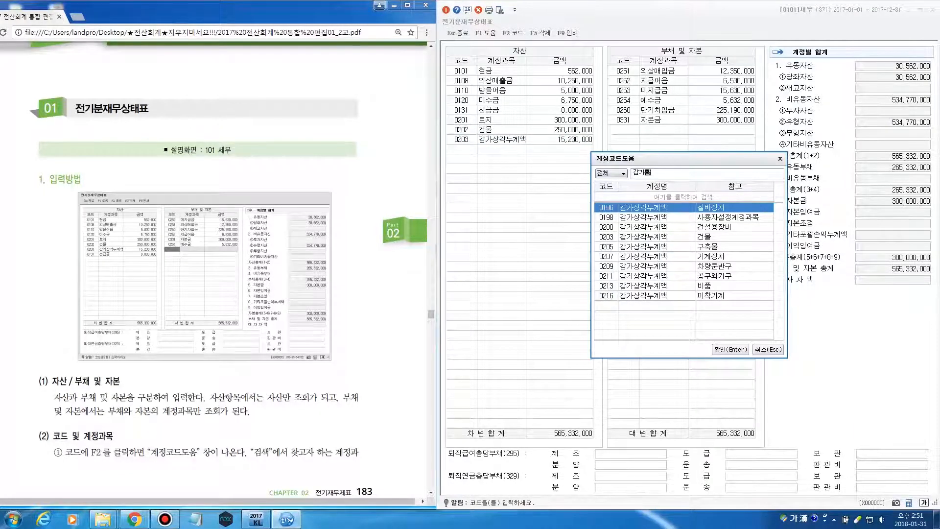
text(각)
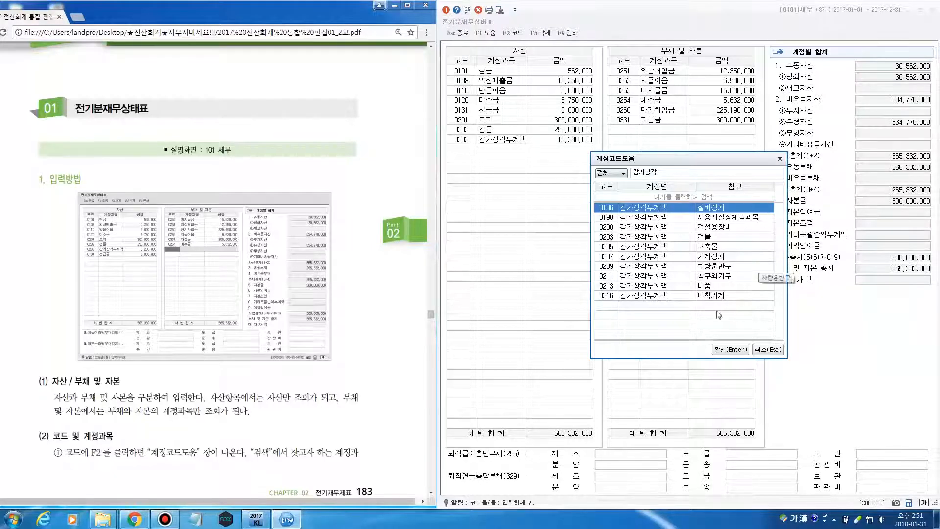
click(731, 239)
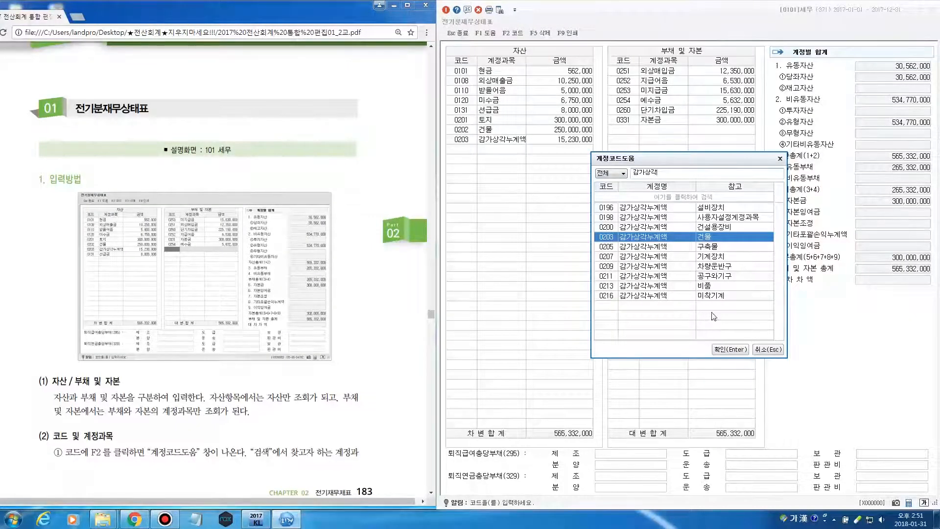
click(774, 351)
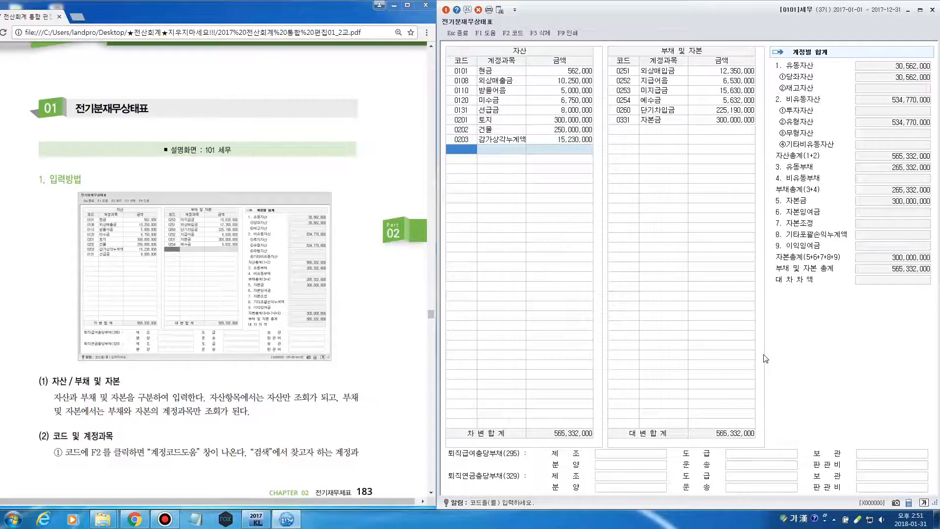
Compare the 건물 amount with its 감가상각누계액 row in the asset list
click(469, 140)
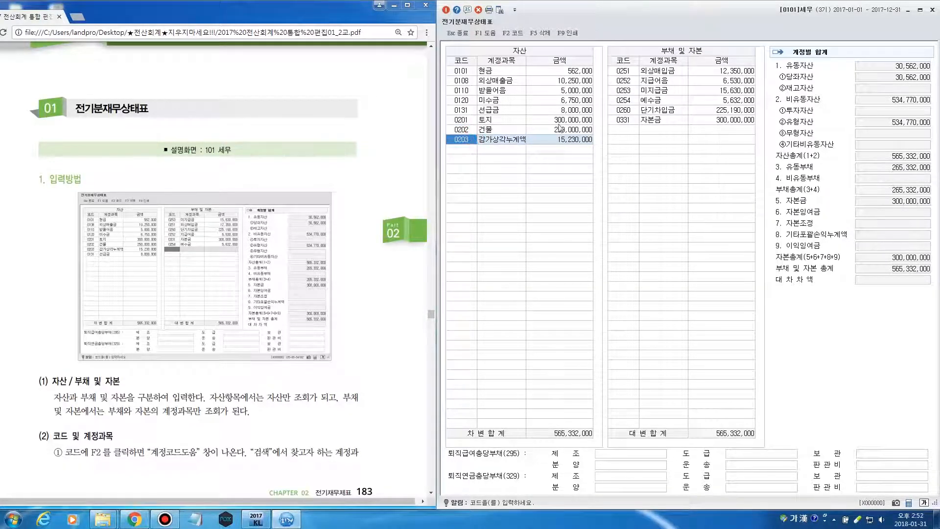
click(582, 130)
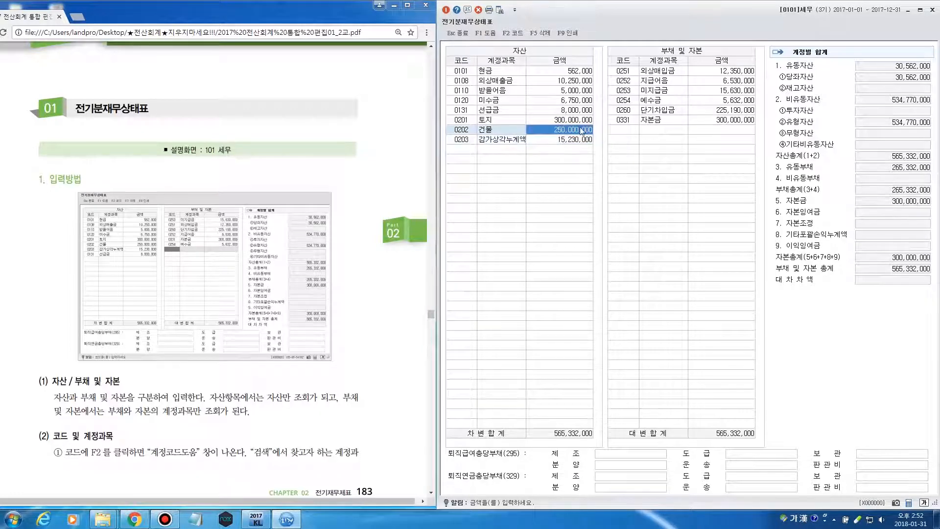
click(556, 140)
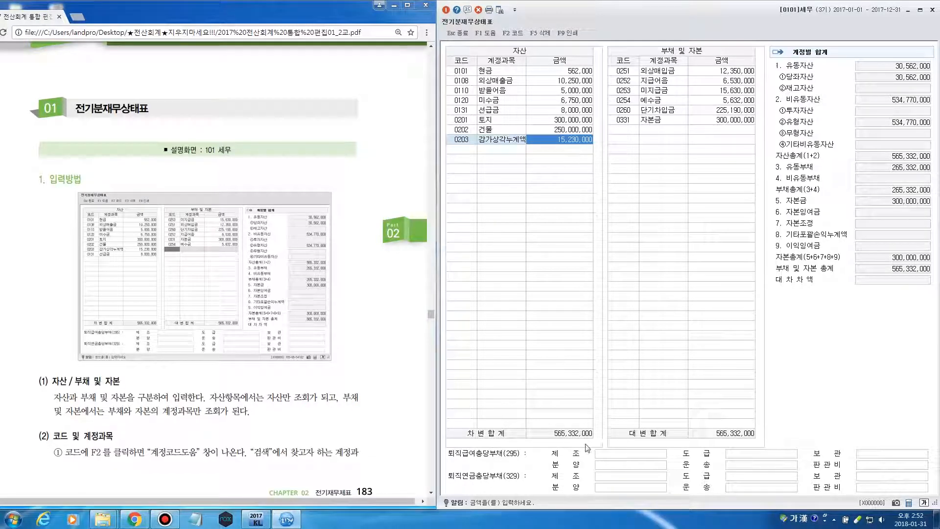
Sort the 부채 및 자본 list by account code
click(686, 51)
click(687, 52)
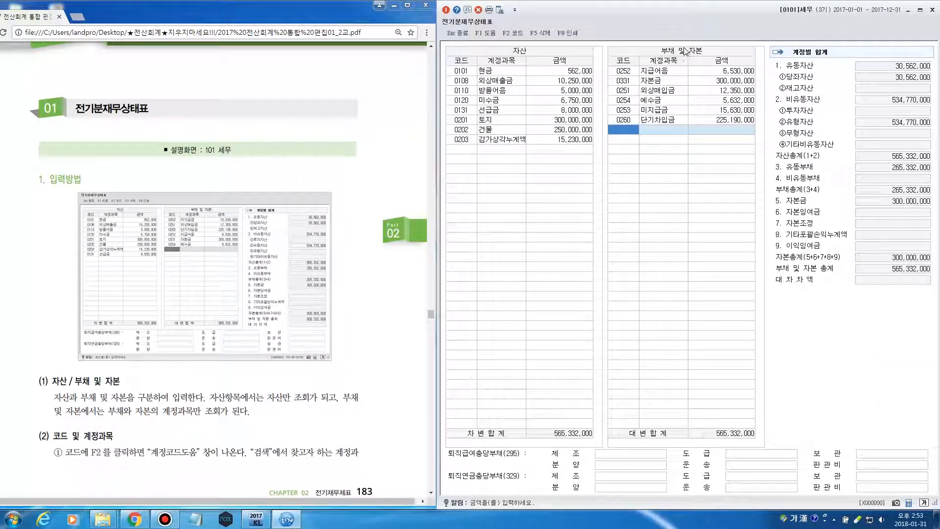
click(636, 60)
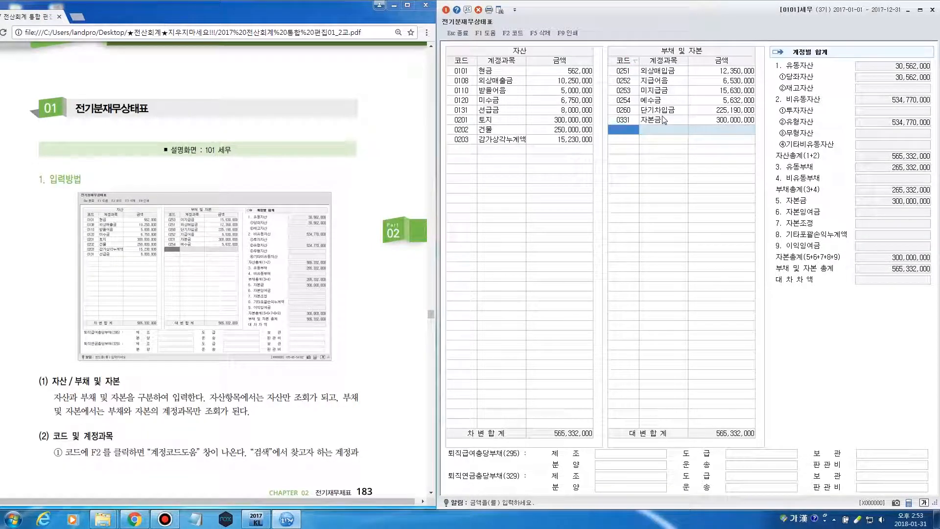
Browse the account code help from the 외상매입금 row, enter and clear 현금 as search text, and close it without choosing an account
click(627, 72)
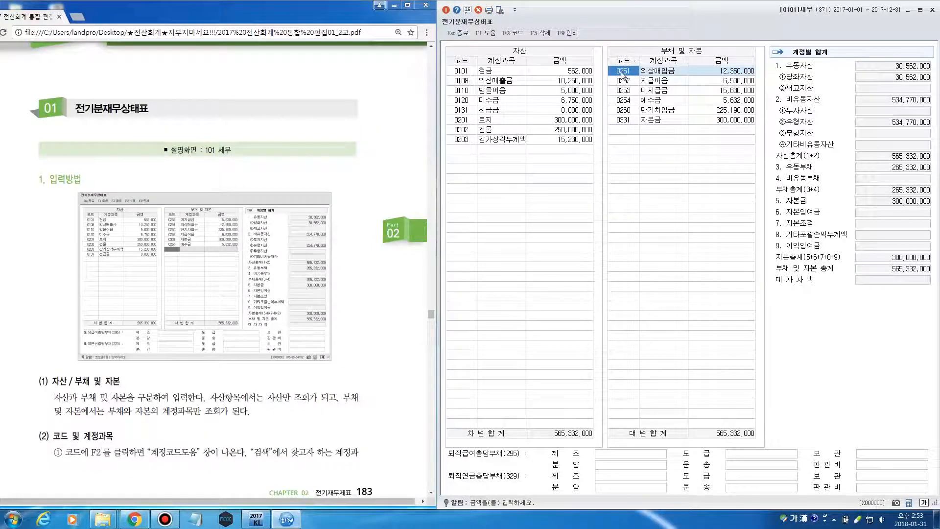
key(F2)
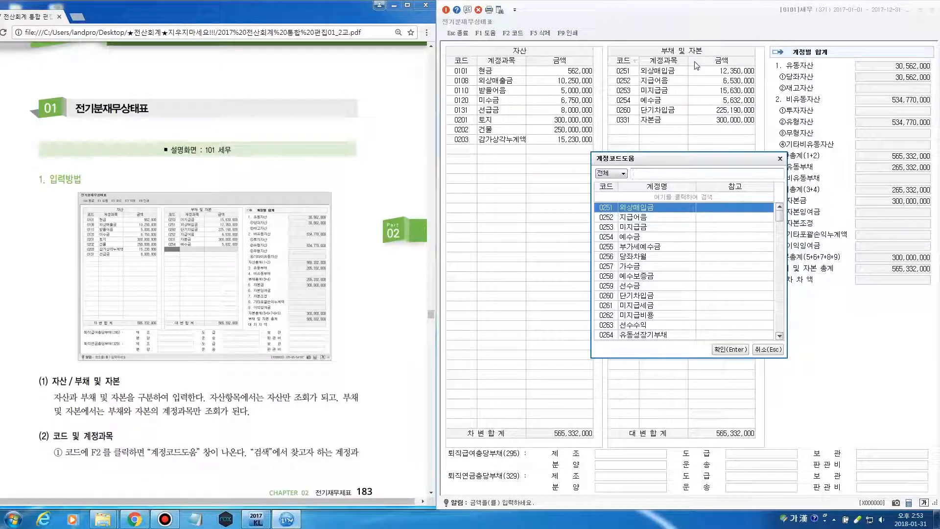
scroll(727, 278, down, 18)
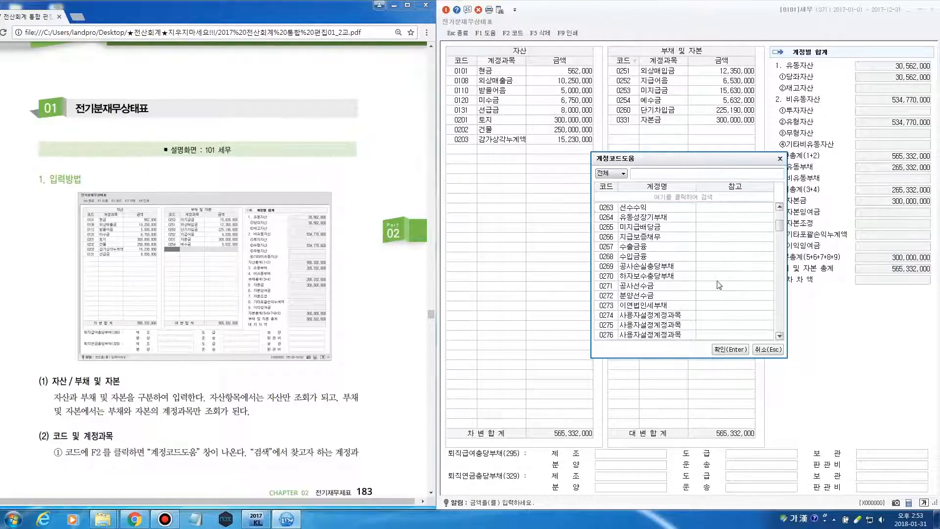
scroll(719, 285, up, 18)
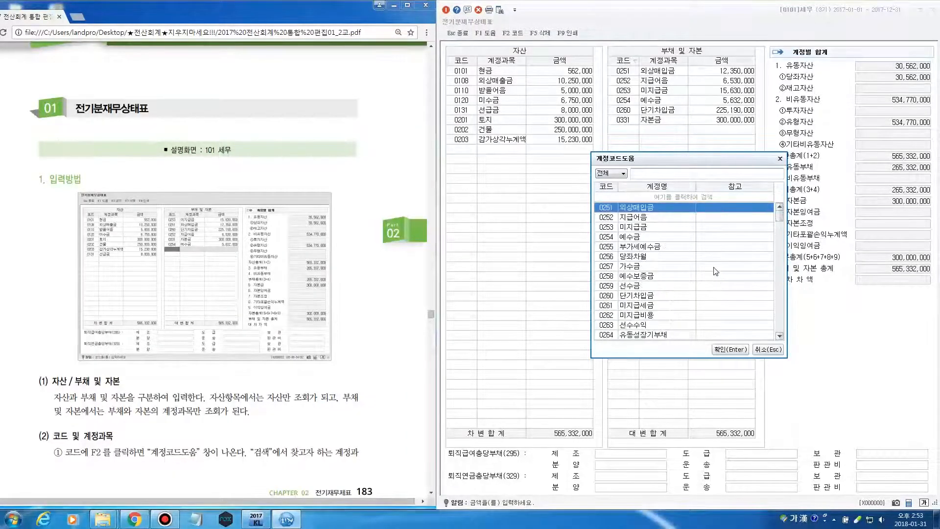
click(685, 174)
text(현금)
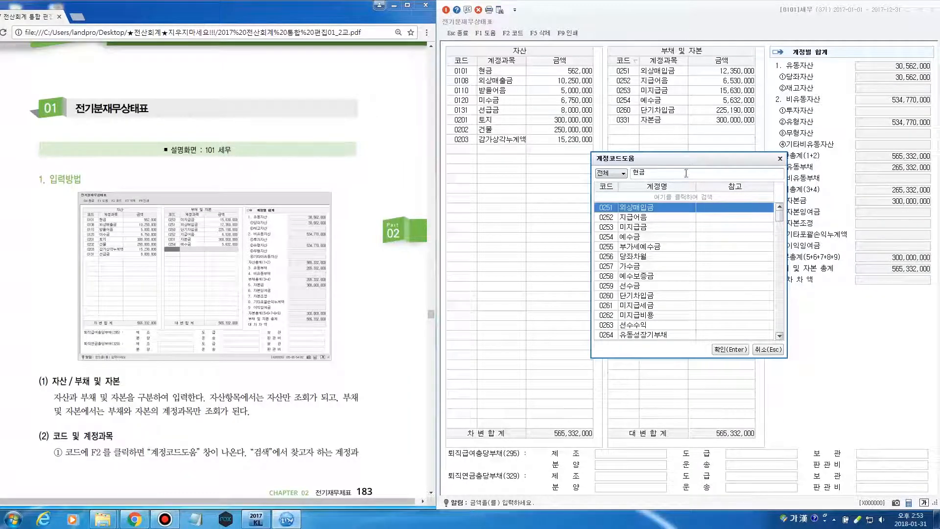
key(BackSpace)
key(BackSpace)
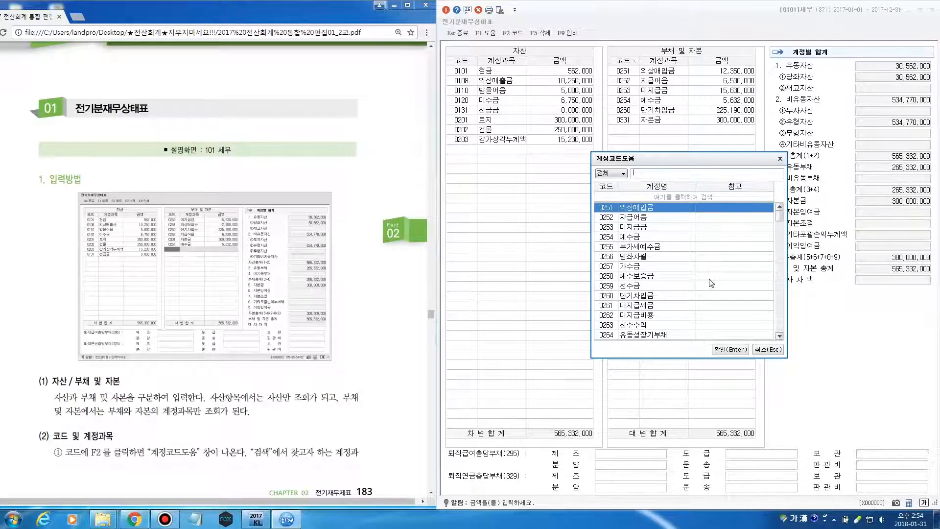
click(767, 349)
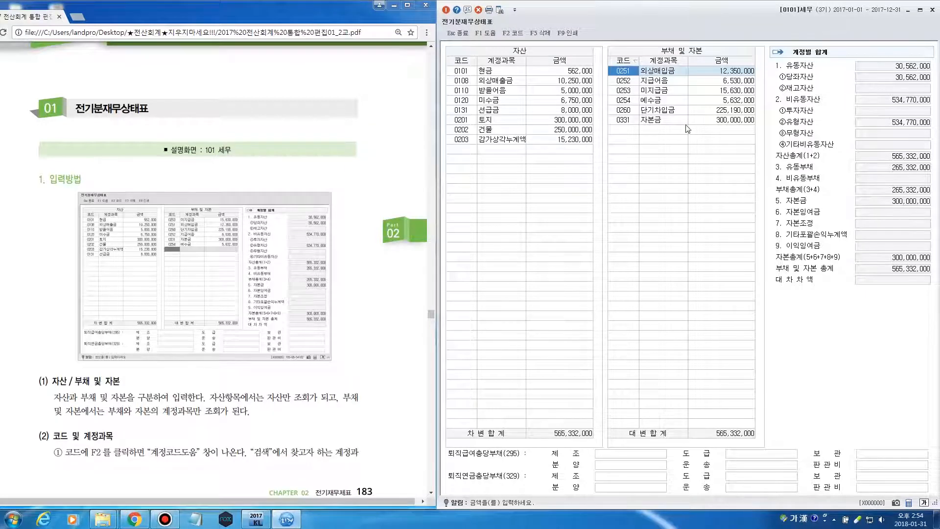
click(634, 120)
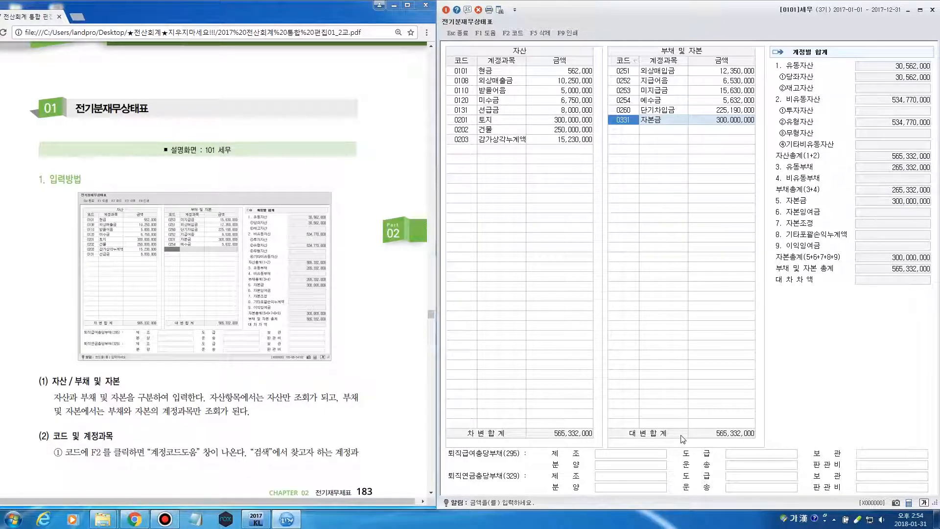
Switch to the textbook PDF, find the 입력 시 유의사항 section on page 184 and highlight its 가지급금과 가수금 heading
click(390, 306)
scroll(389, 306, down, 8)
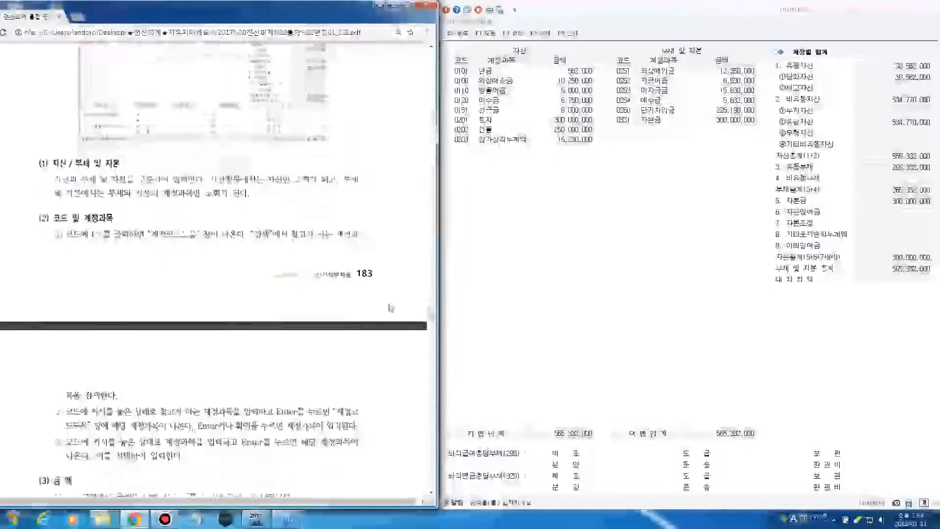
scroll(390, 307, down, 4)
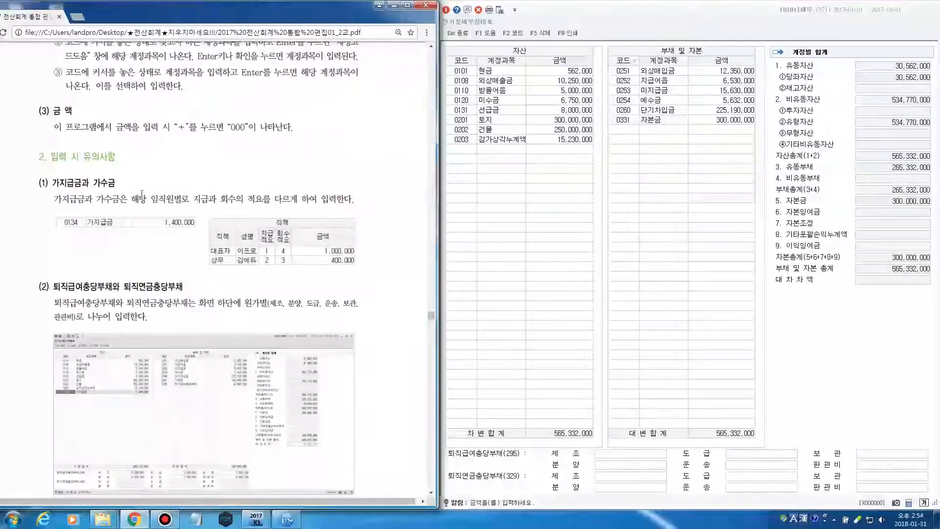
drag(58, 158, 120, 158)
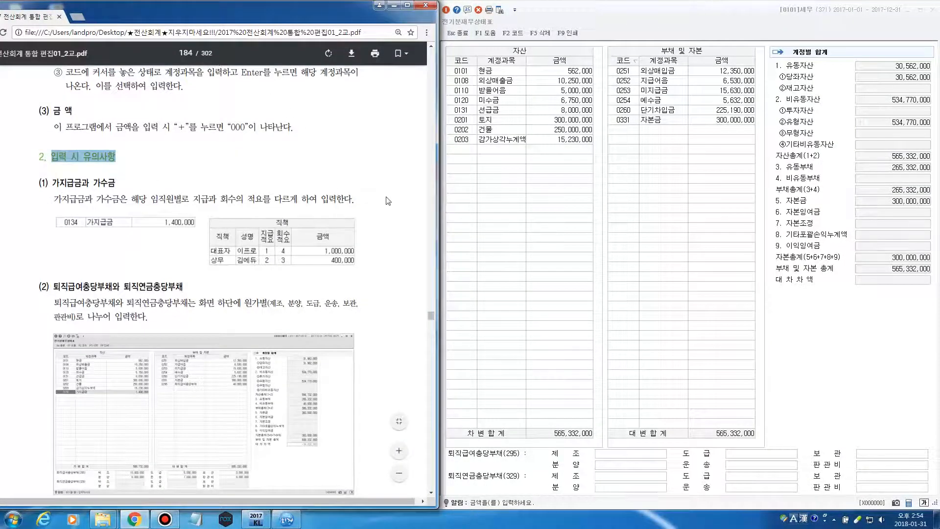
scroll(388, 199, down, 1)
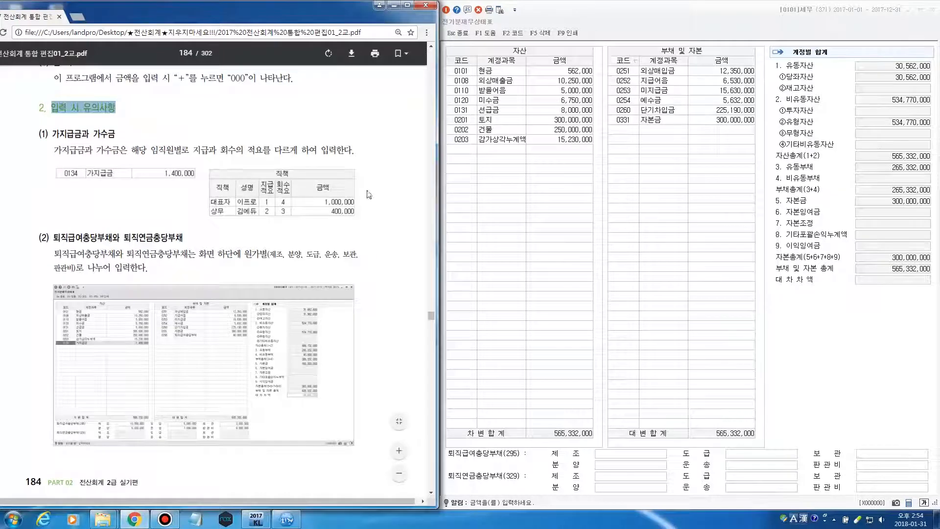
drag(52, 134, 117, 135)
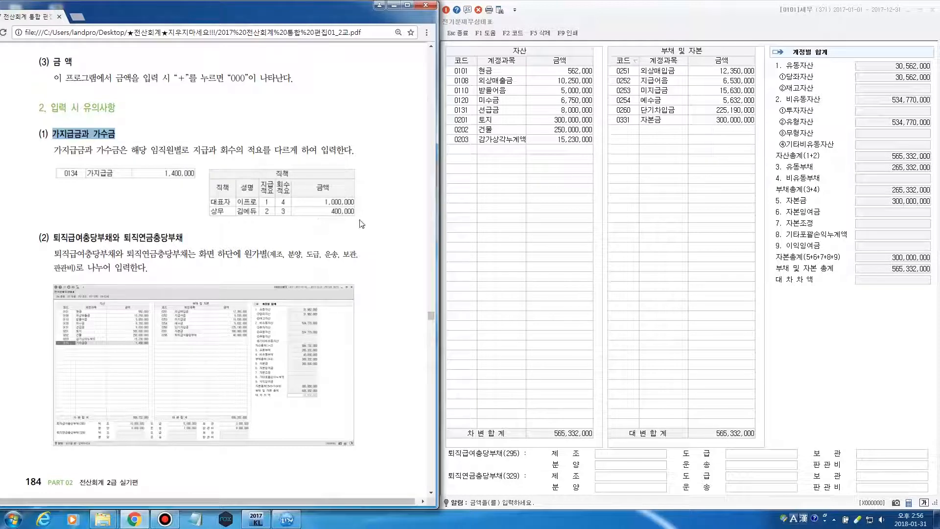
Add account 0134 가지급금 to the first empty asset row in KcLep by searching the code help for 가지급금
click(465, 150)
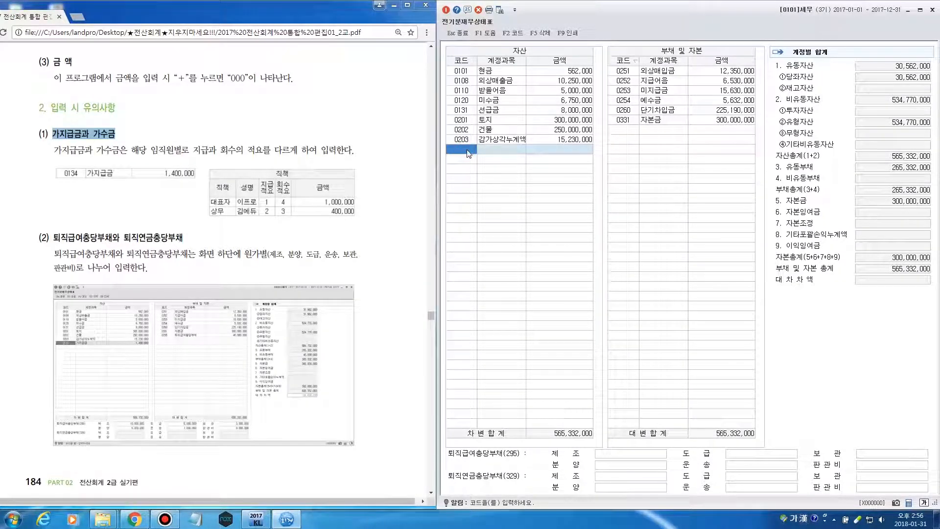
text(가)
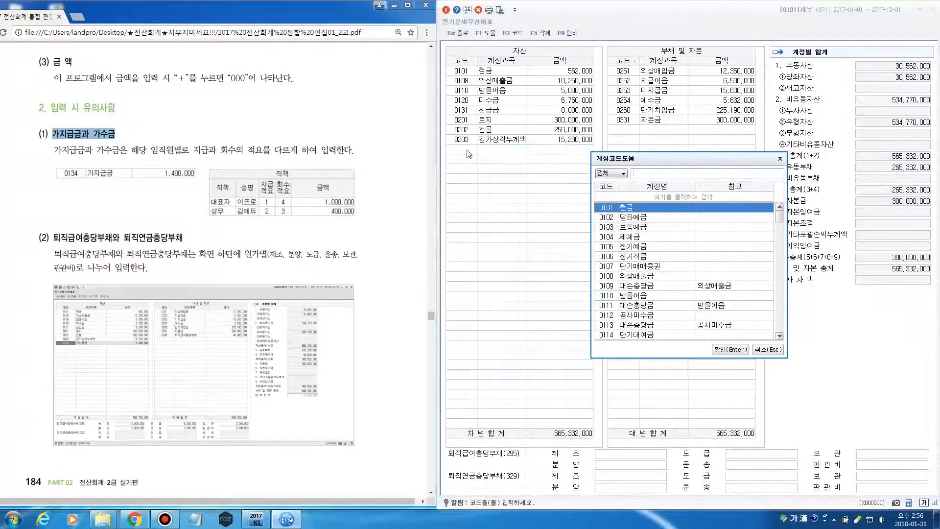
text(지급금)
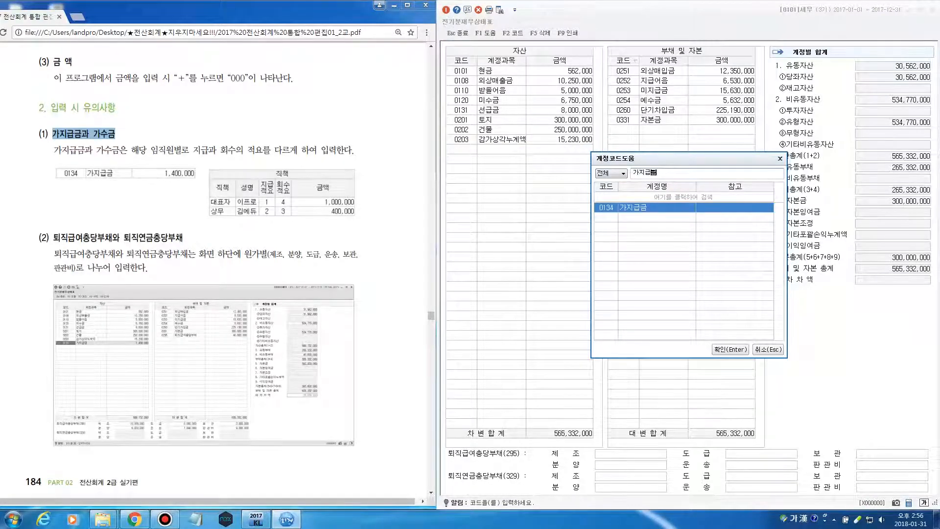
key(Return)
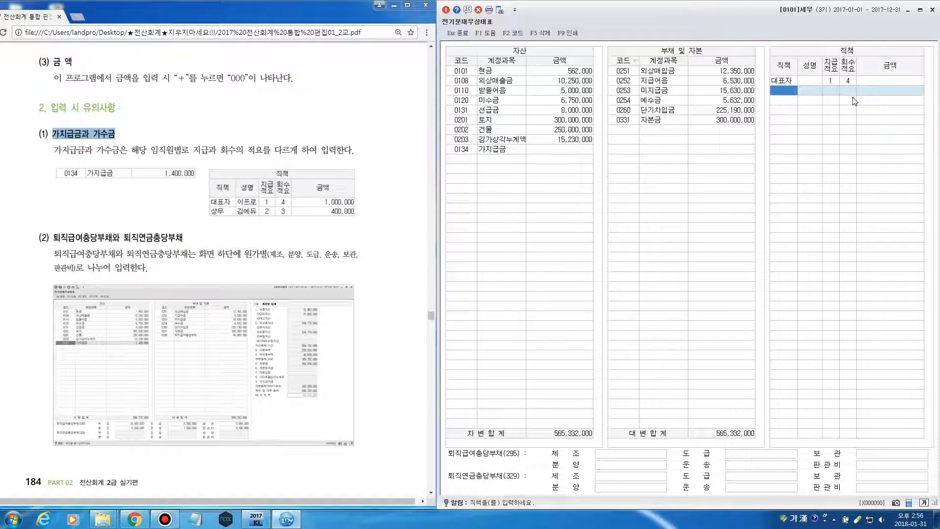
Enter the representative's name in the 대표자 row of the 가지급금 직책 table, checking its 지급적요 and 회수적요 codes
click(786, 80)
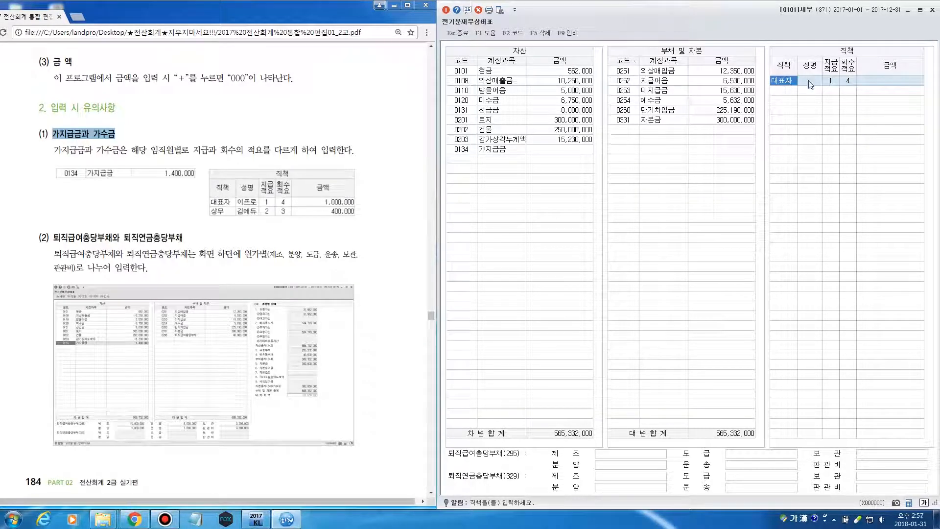
click(835, 84)
click(848, 83)
click(808, 83)
text(김태)
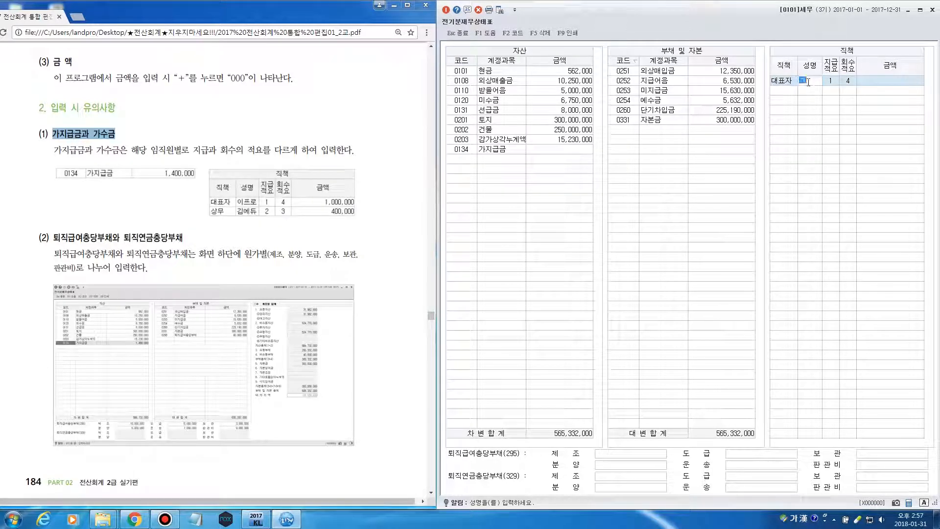
text(표)
click(881, 83)
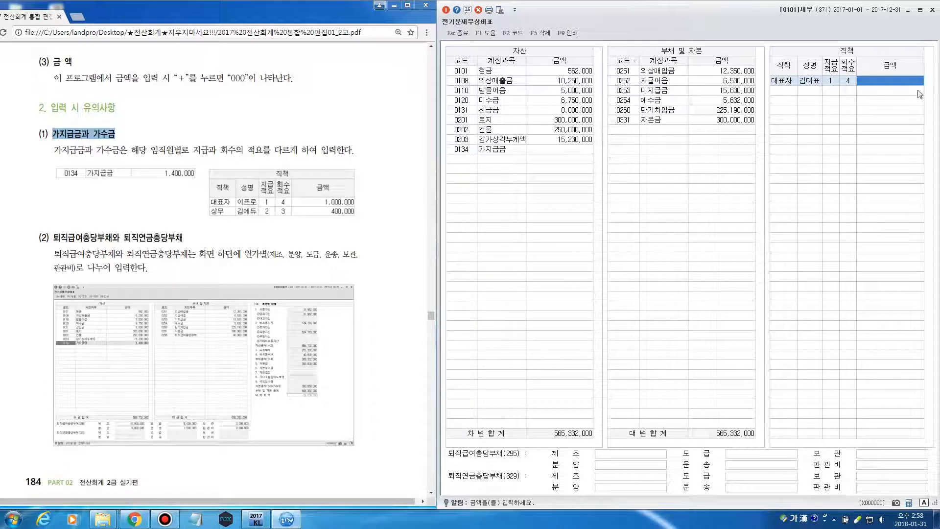
Reopen the 직책 table for 가지급금 and set the 대표자 row's amount to 200,000
click(459, 151)
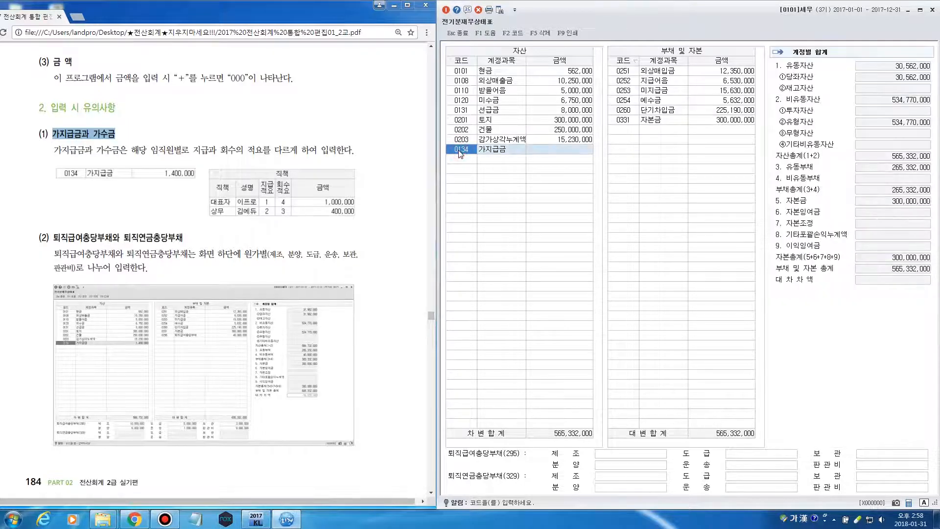
key(Return)
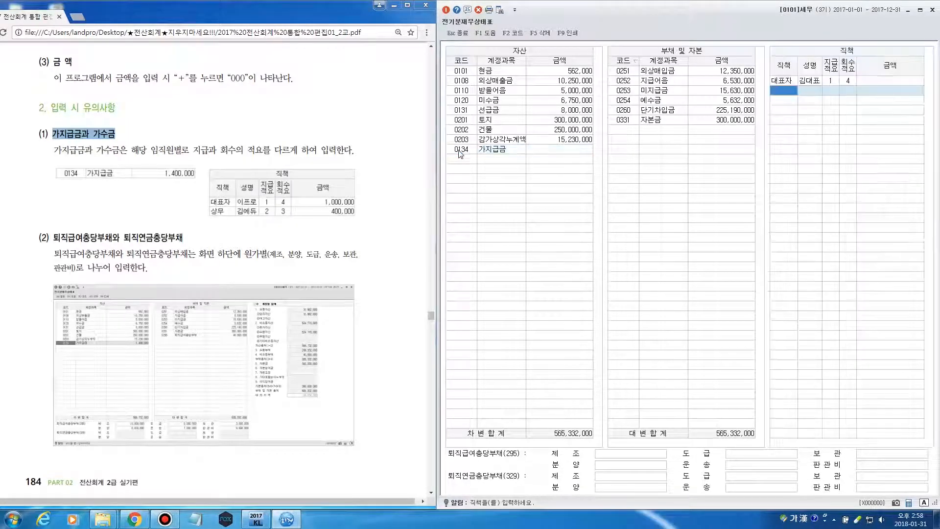
click(888, 83)
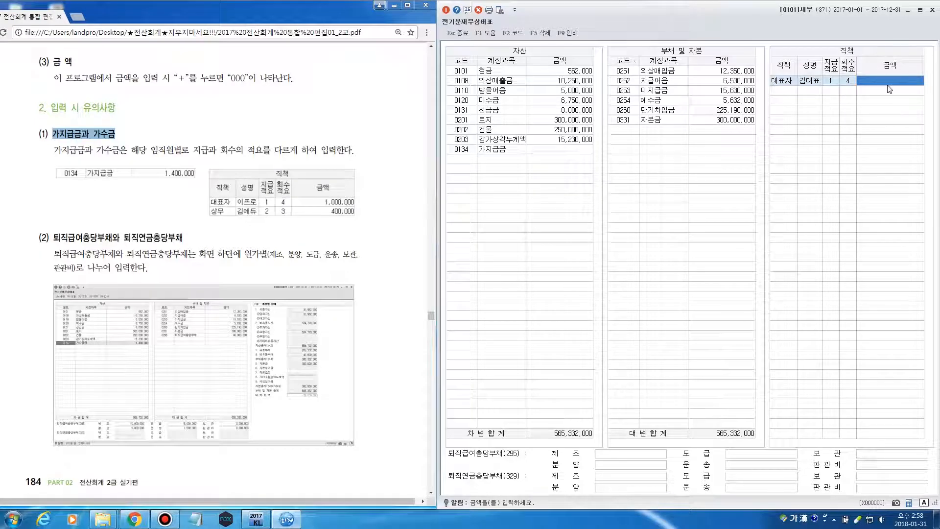
text(200,000)
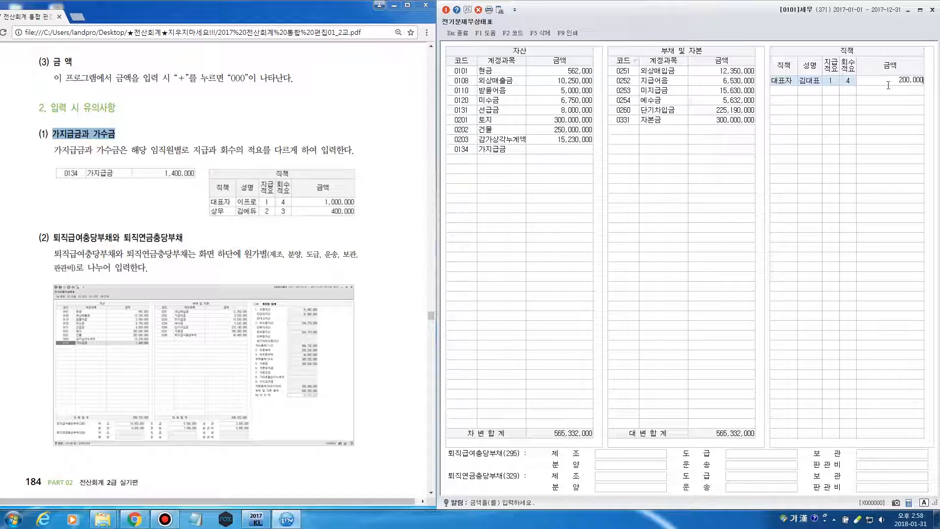
key(Return)
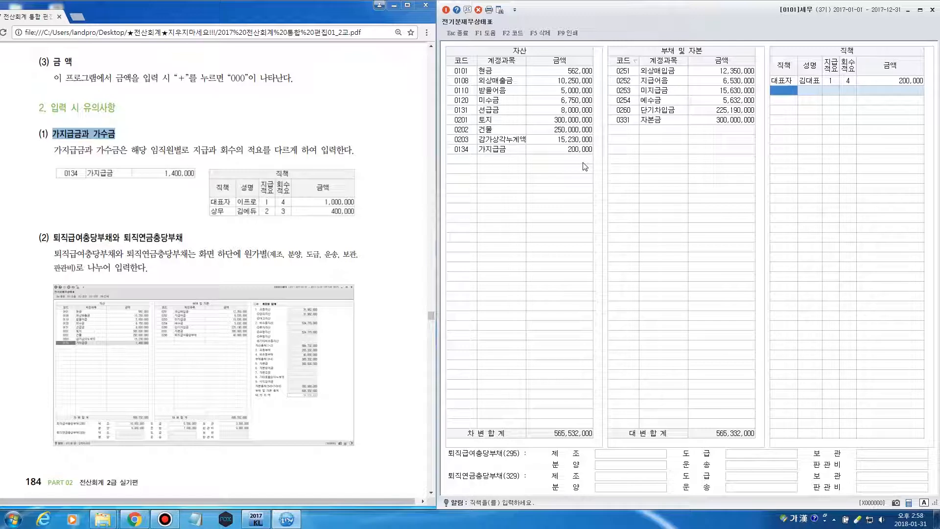
Highlight the 퇴직급여충당부채와 퇴직연금충당부채 heading in the textbook PDF and review its explanation
click(388, 201)
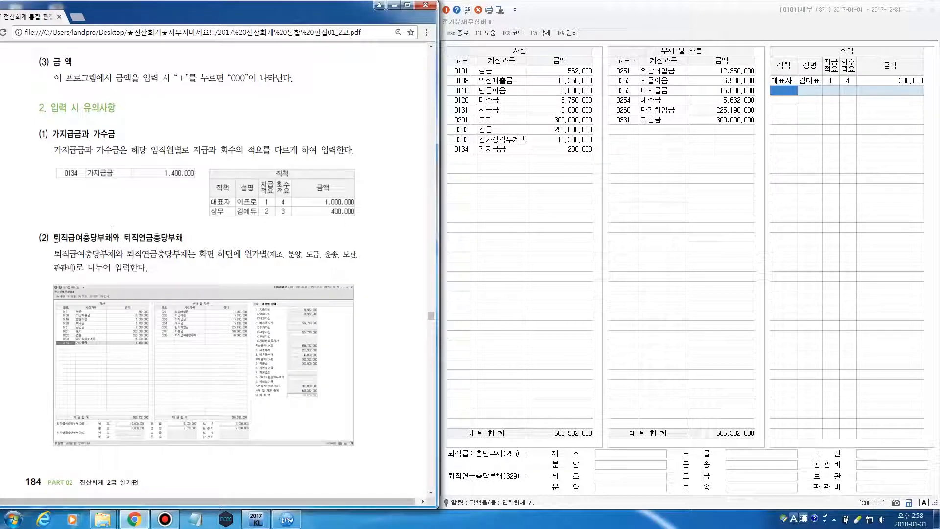
drag(55, 239, 179, 239)
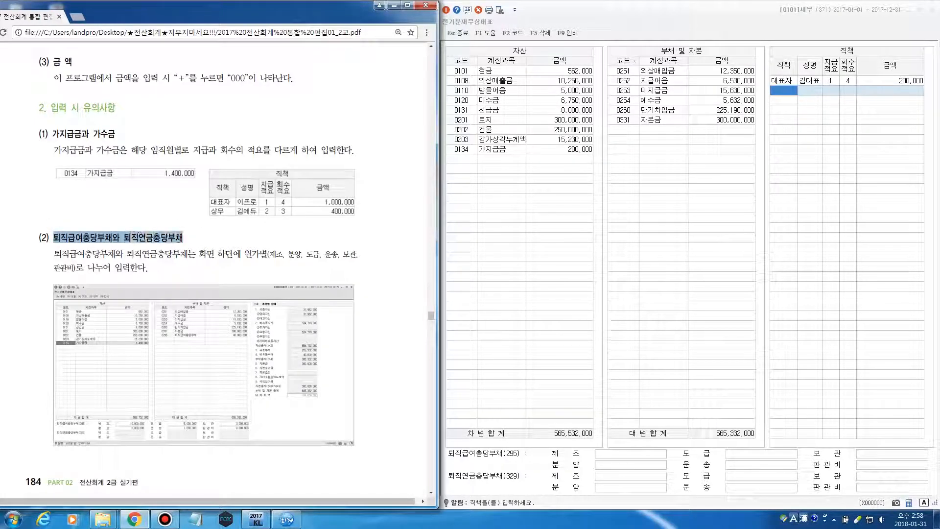
scroll(201, 238, down, 1)
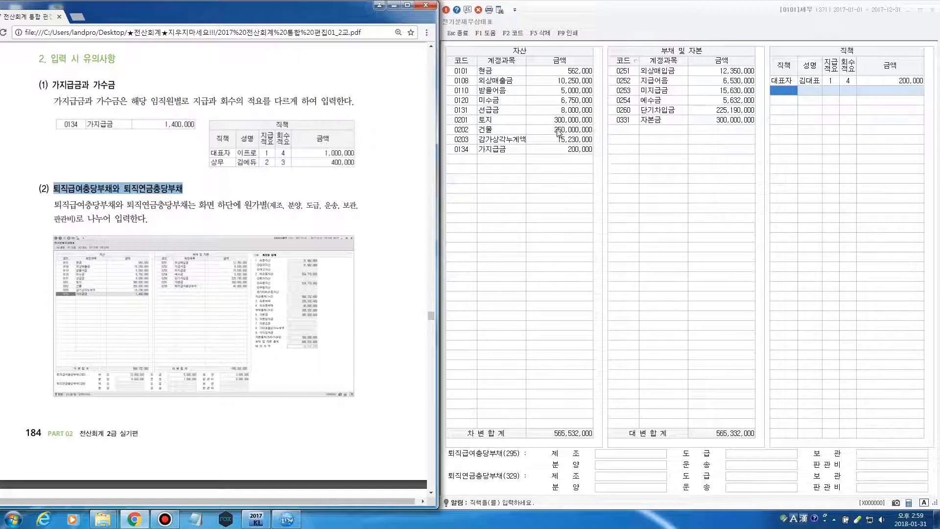
Add account 0295 퇴직급여충당부채 to the first empty 부채 및 자본 row in KcLep by searching the code help for 퇴직급여
click(616, 132)
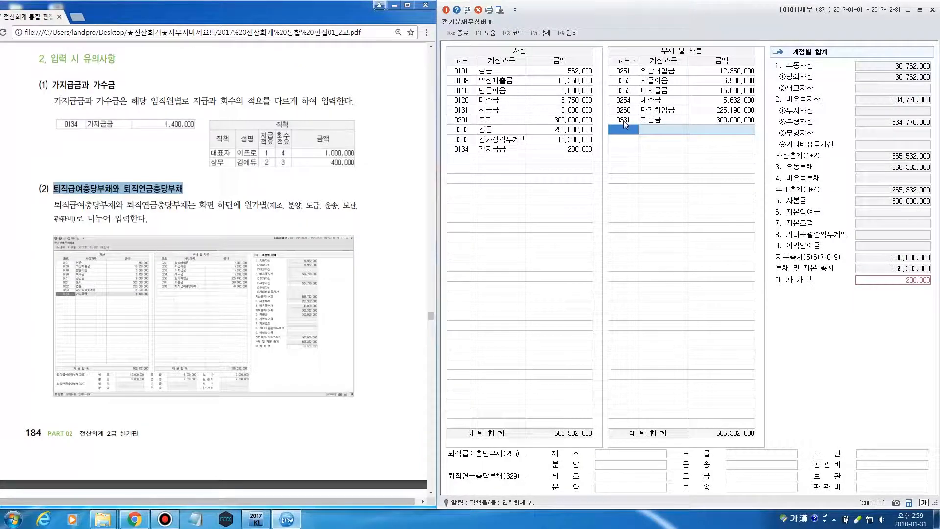
key(F2)
text(퇴직)
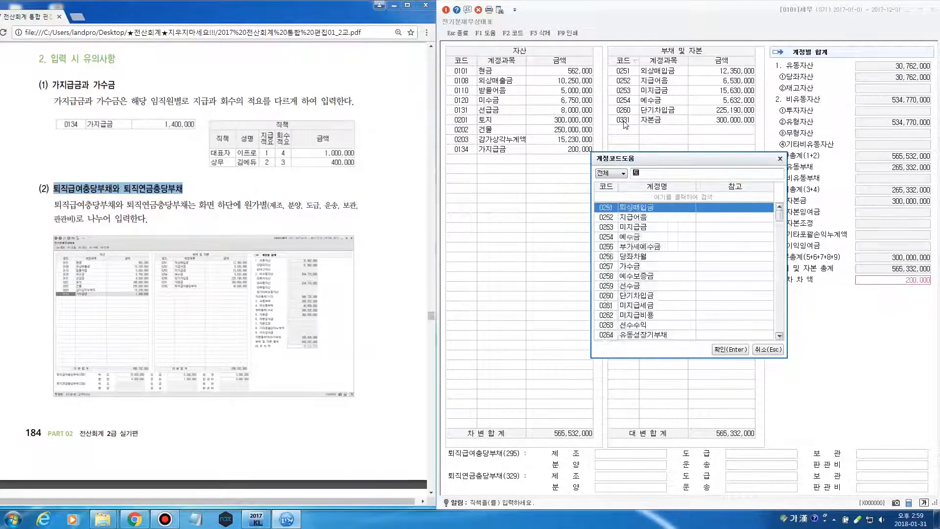
text(급여)
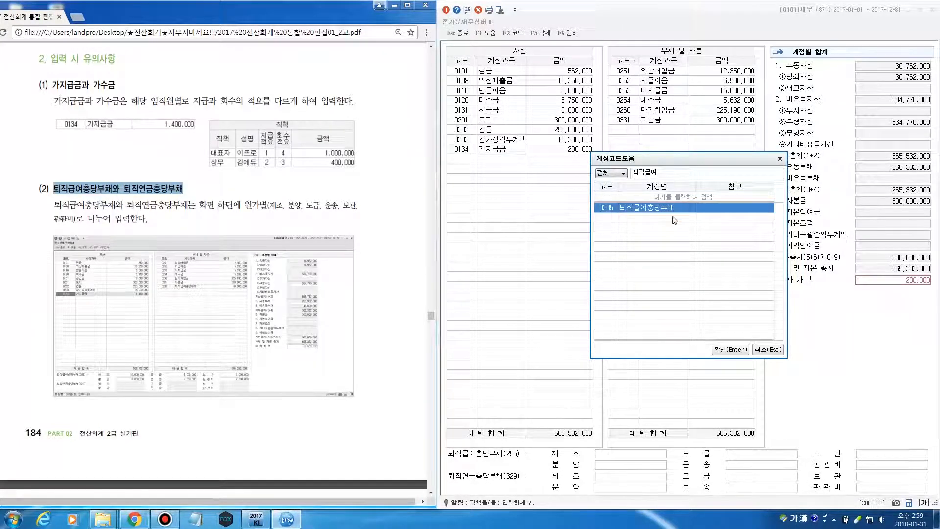
double_click(619, 206)
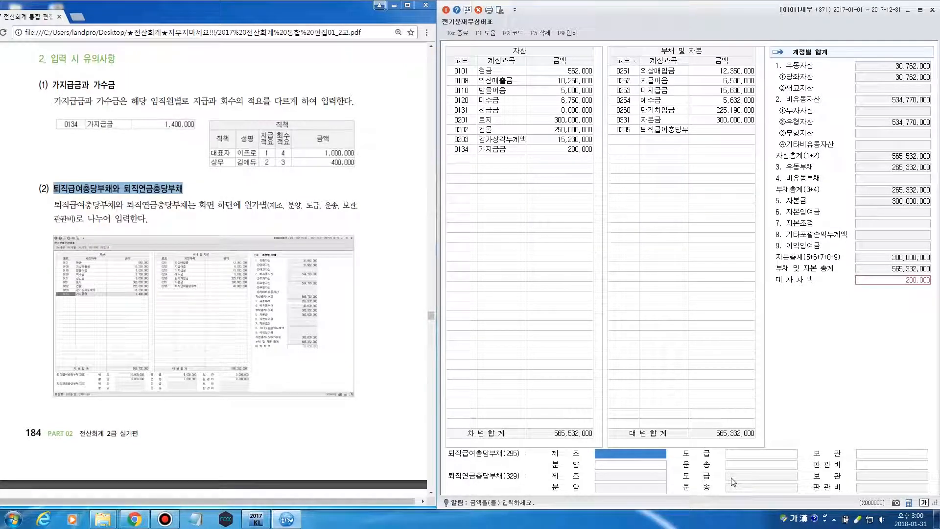
Set the 제조 portion of 퇴직급여충당부채(295) to 10,000,000
click(875, 467)
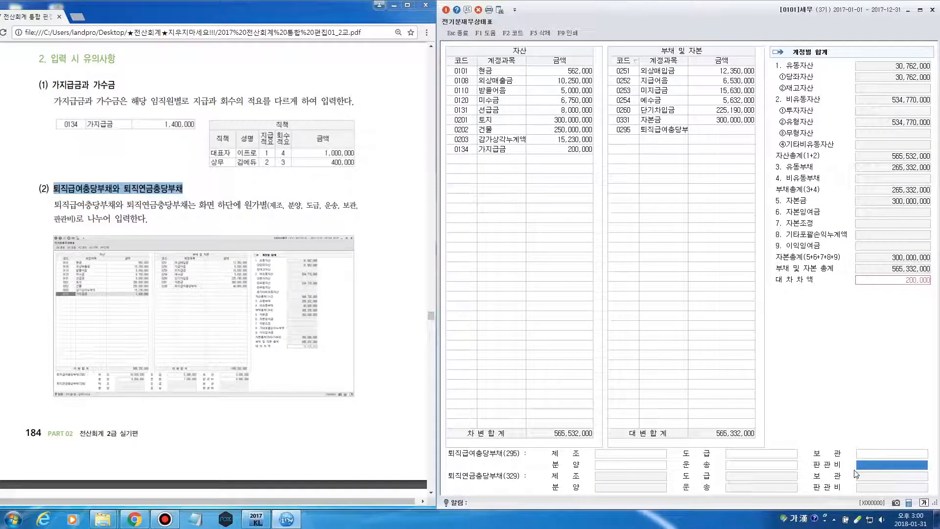
click(880, 465)
click(664, 454)
click(874, 464)
click(650, 457)
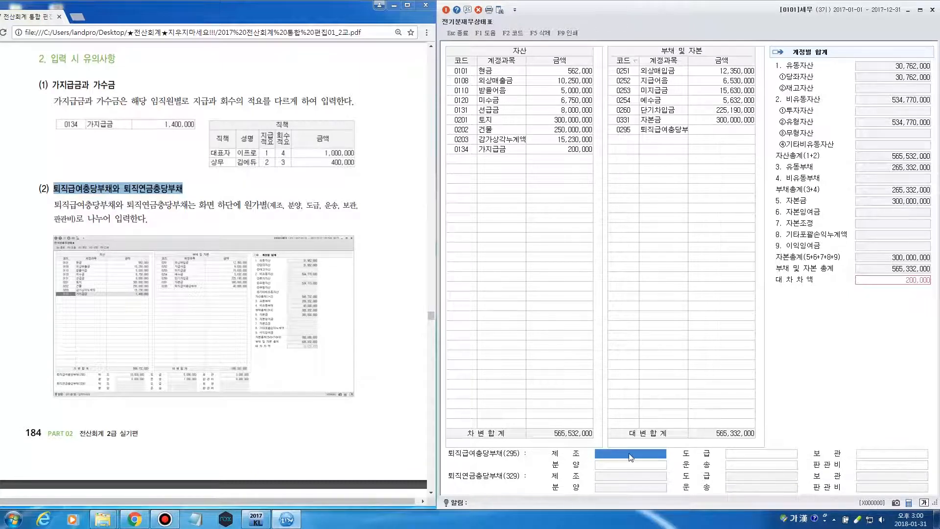
text(10,000,00)
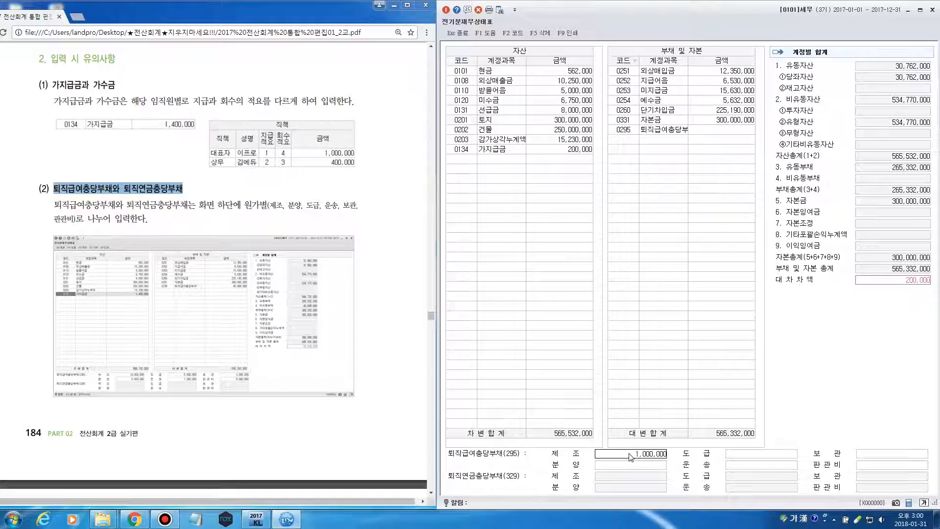
text(0)
key(Return)
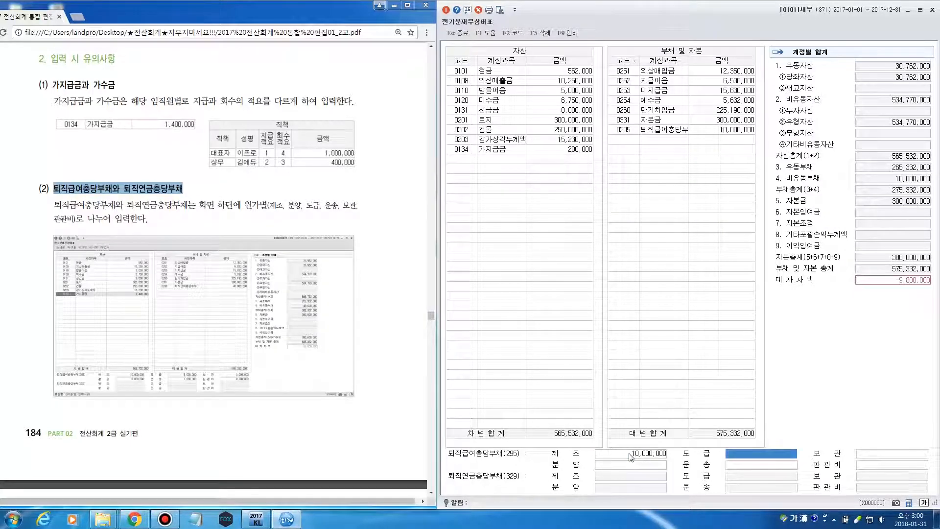
Set the 판관비 portion of 퇴직급여충당부채(295) to 5,000,000
click(868, 463)
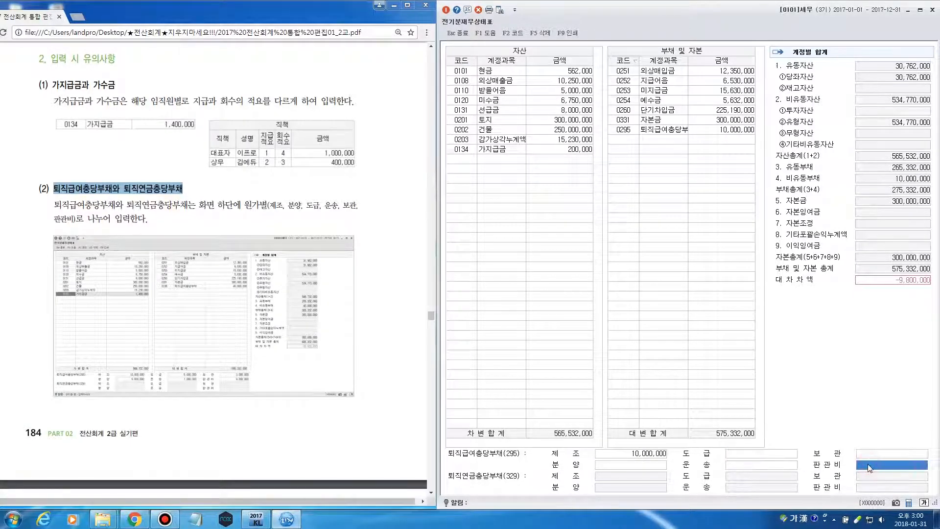
text(5,000,000)
key(Return)
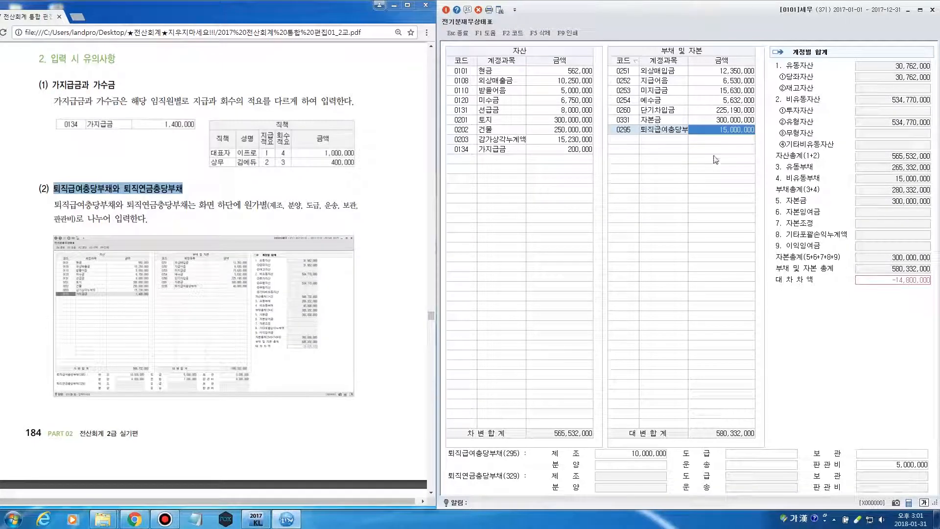
Find section (3) 대손충당금 / 감가상각누계액 in the textbook PDF and highlight 감가상각누계액 in its heading
click(385, 313)
scroll(384, 314, down, 8)
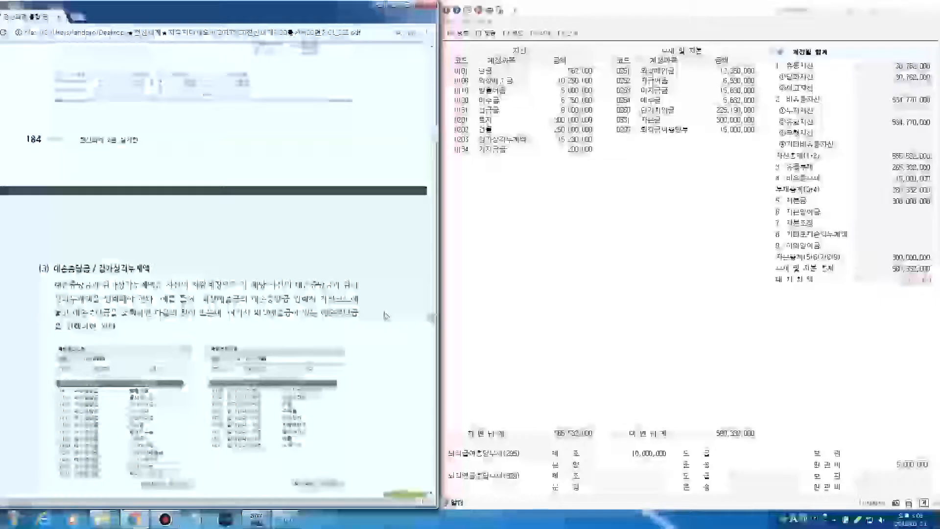
scroll(387, 317, down, 2)
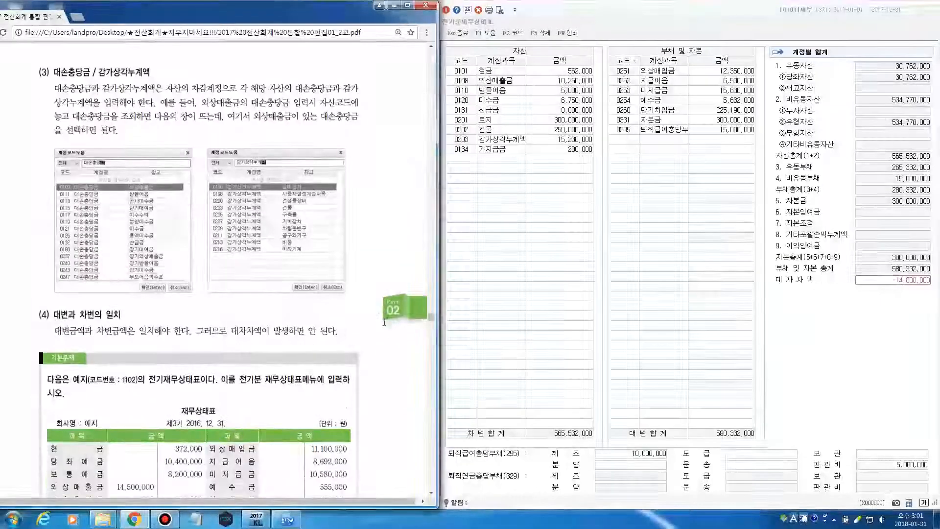
scroll(184, 195, up, 1)
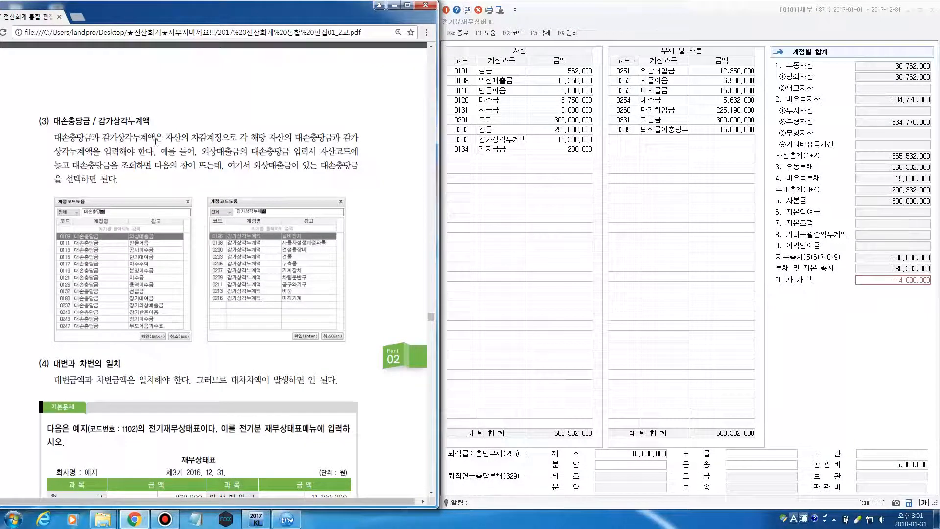
drag(100, 123, 150, 126)
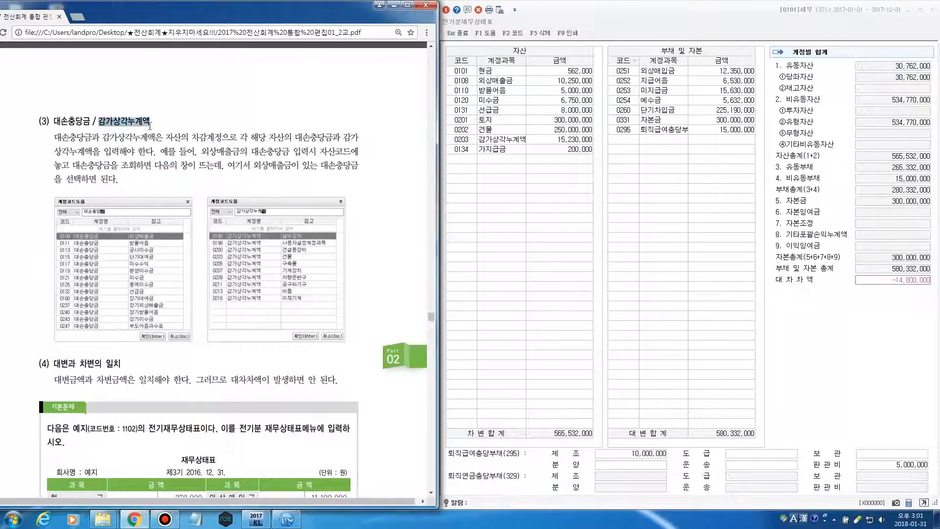
Examine the 0203 감가상각누계액 and 0108 외상매출금 rows in the KcLep asset list
click(489, 139)
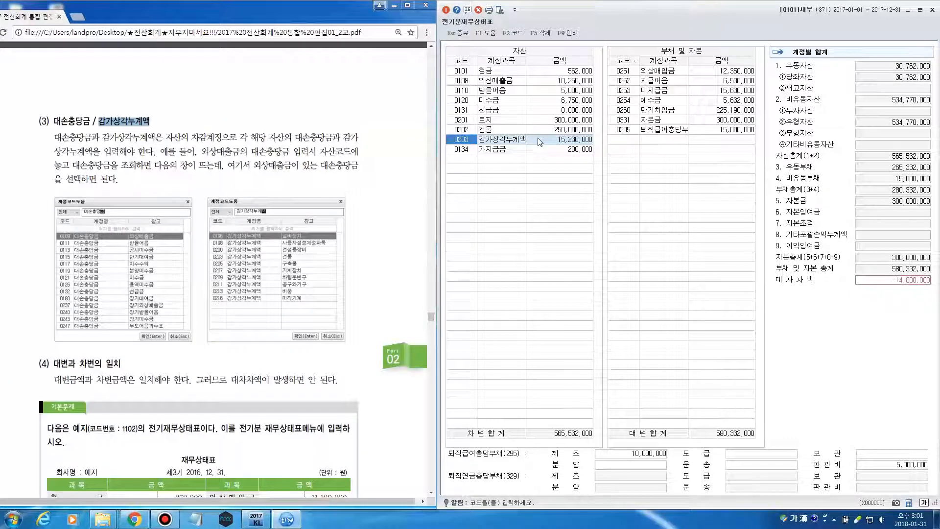
click(505, 80)
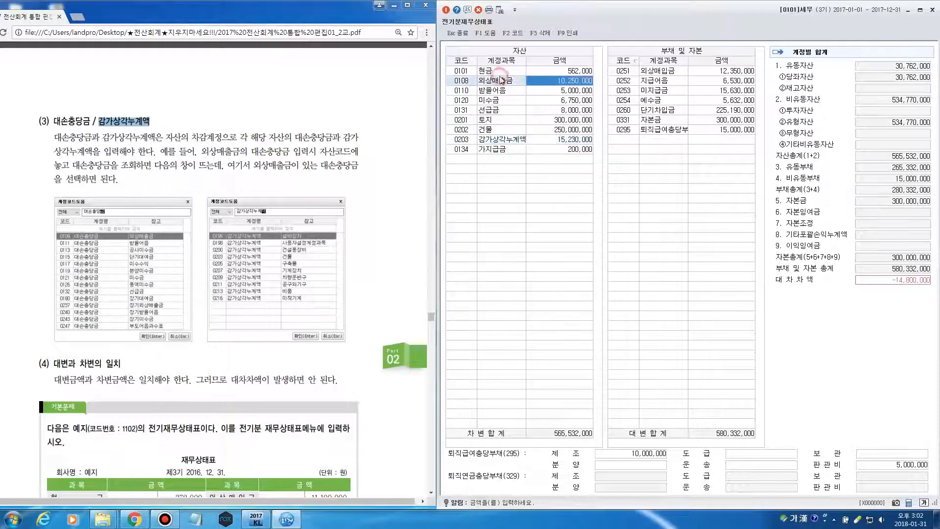
click(468, 81)
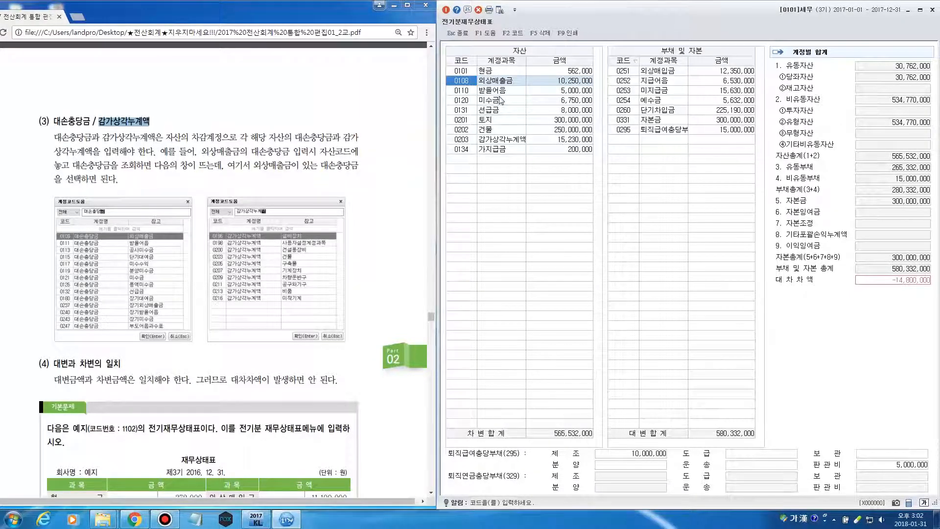
Add account 0109 대손충당금 for 외상매출금 in the first empty asset row via a 대손충당금 code search, with an amount of 2,000,000
click(463, 160)
key(F2)
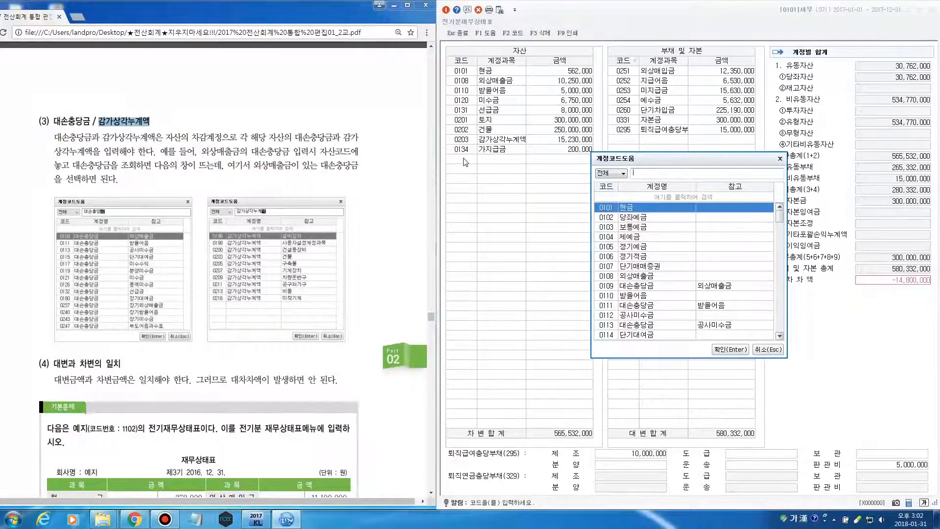
text(대손)
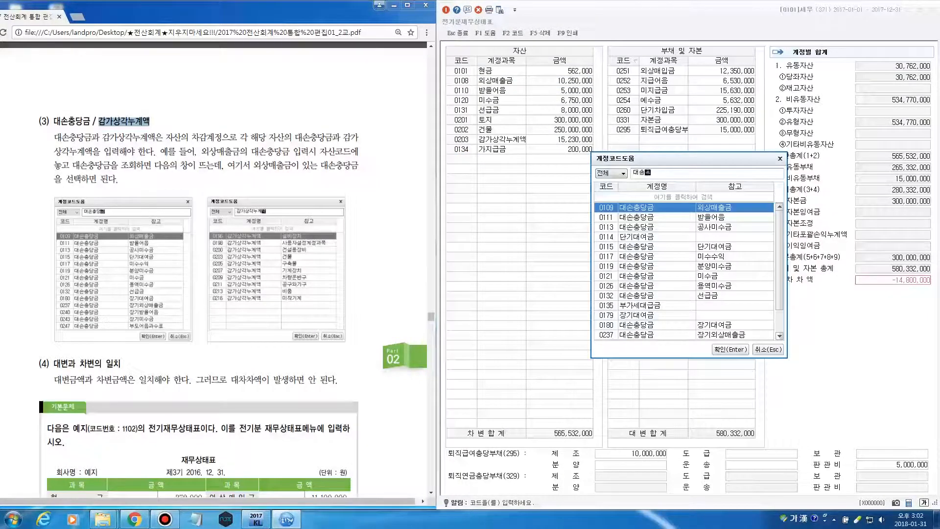
text(충)
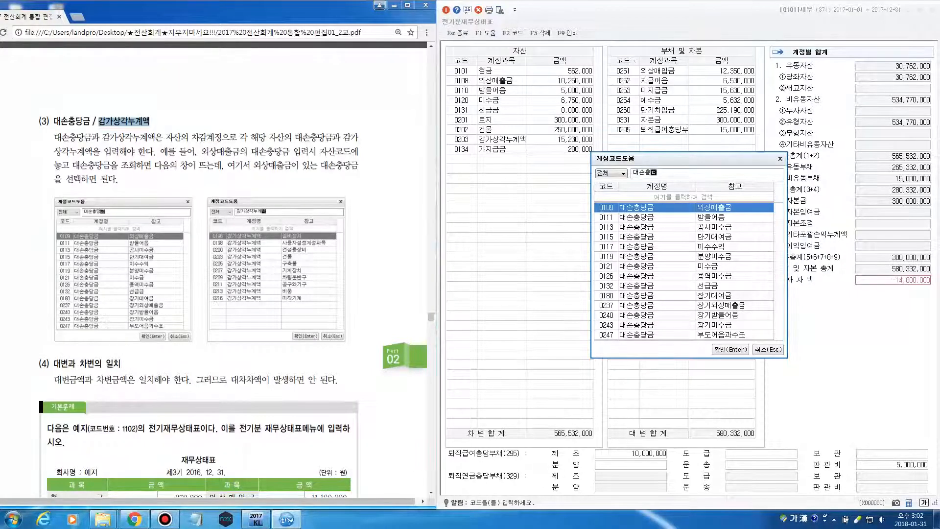
text(당금)
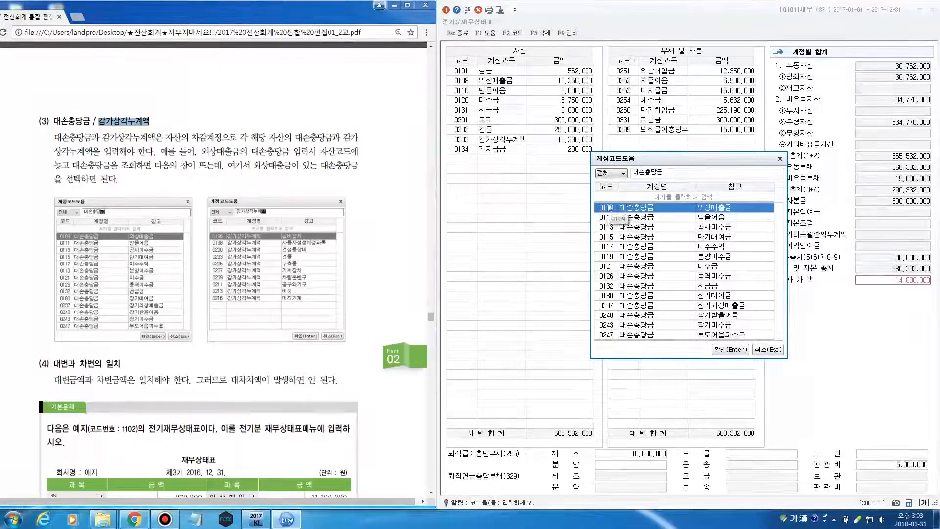
click(762, 220)
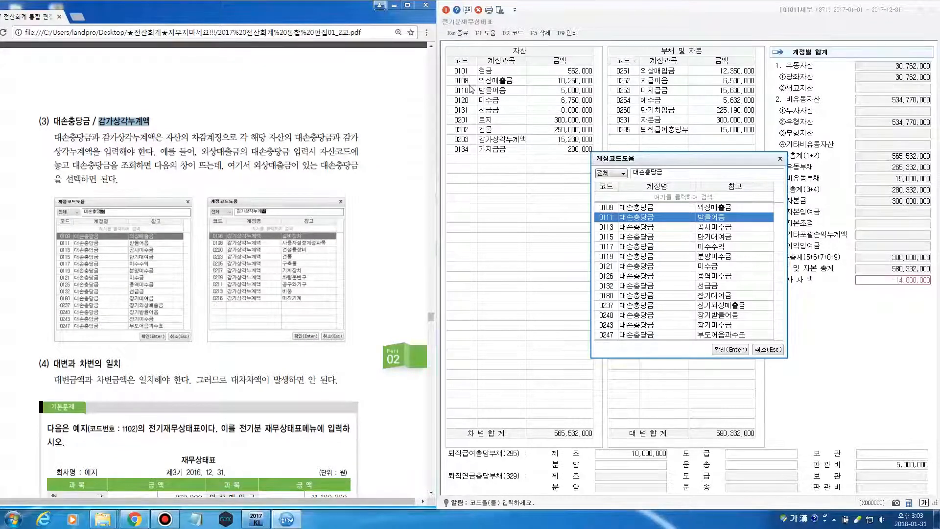
click(610, 210)
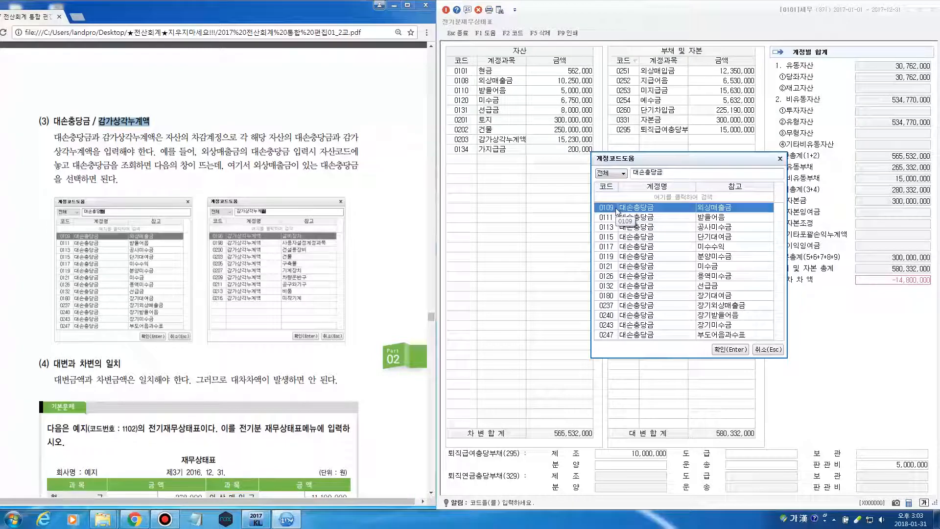
click(732, 350)
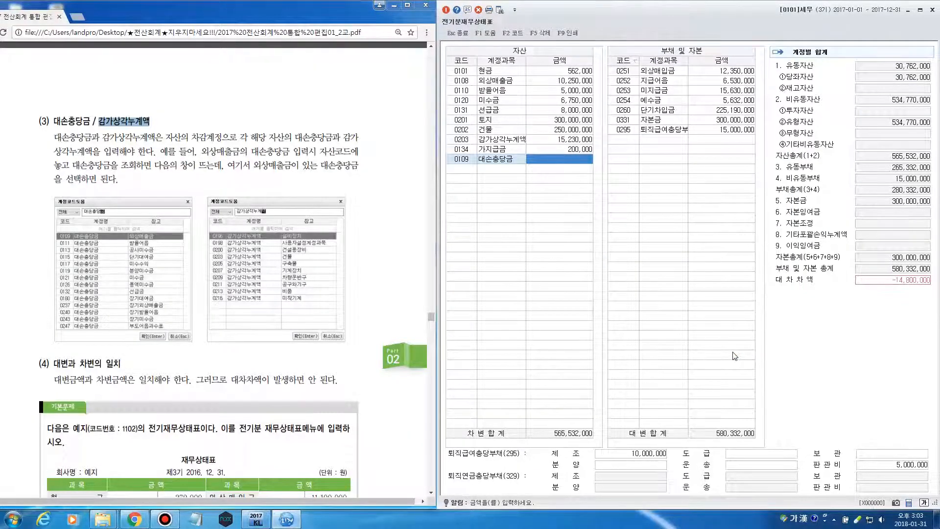
text(200)
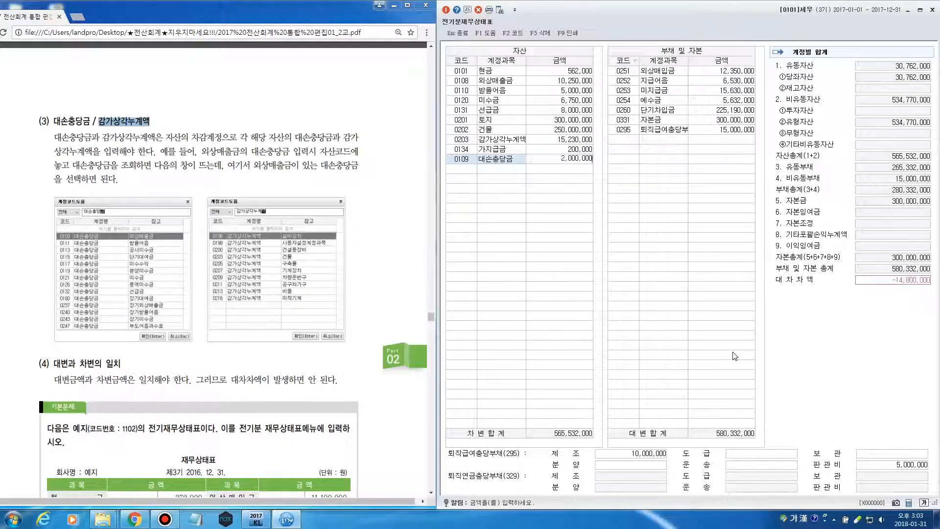
key(Return)
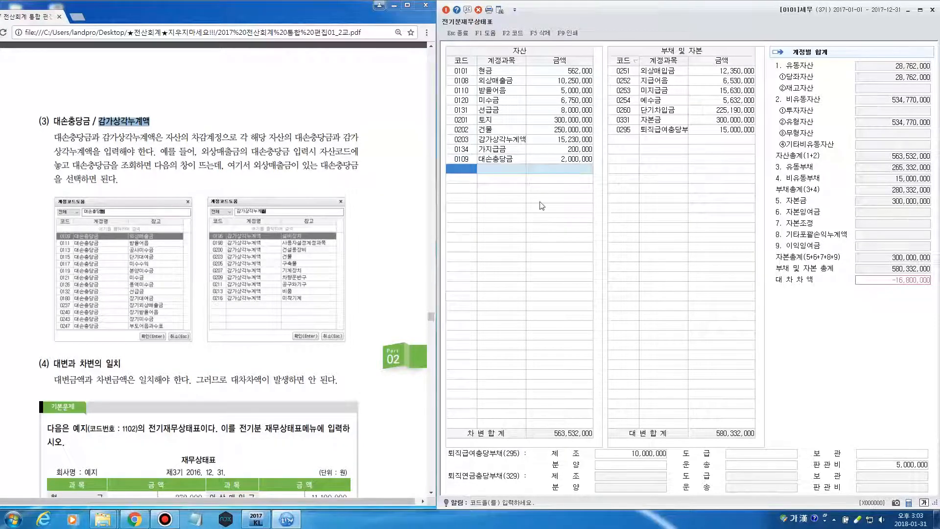
Compare the 0108 외상매출금 row with its 0109 대손충당금 row, checking their codes and amounts
click(465, 82)
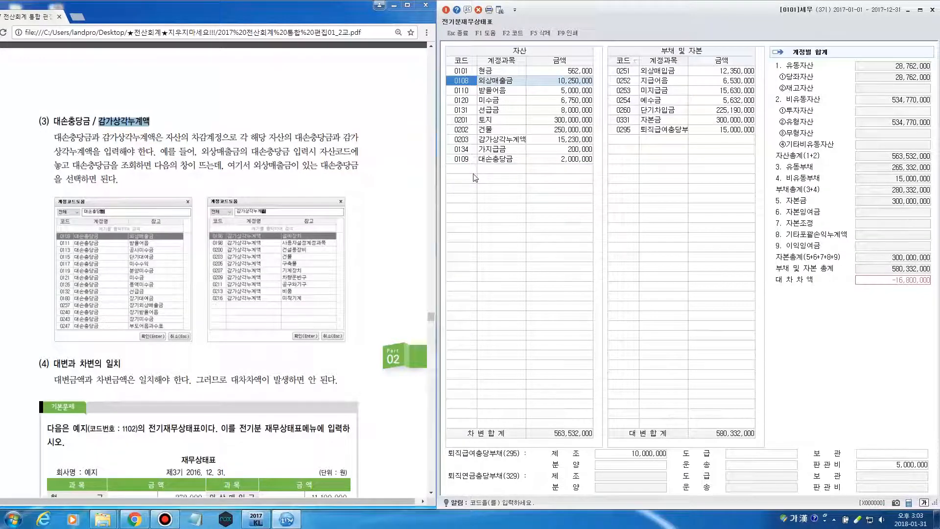
click(561, 159)
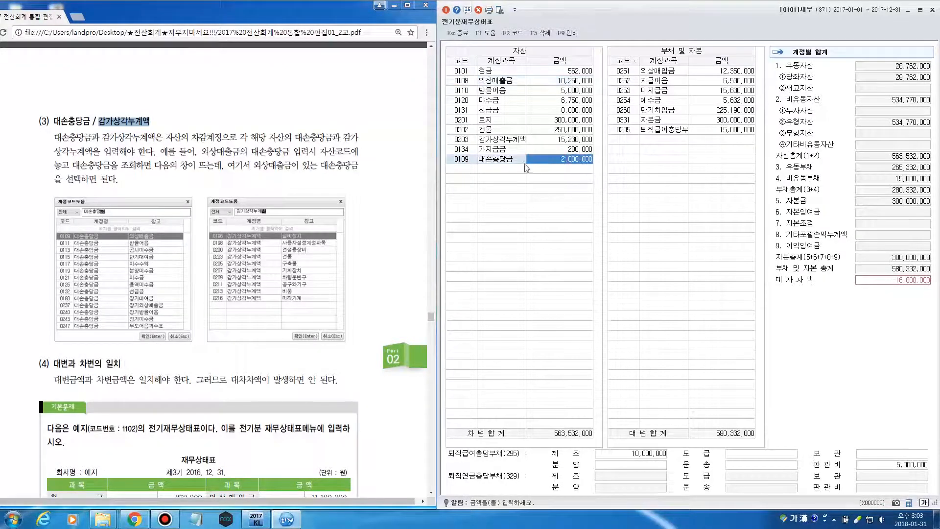
click(579, 85)
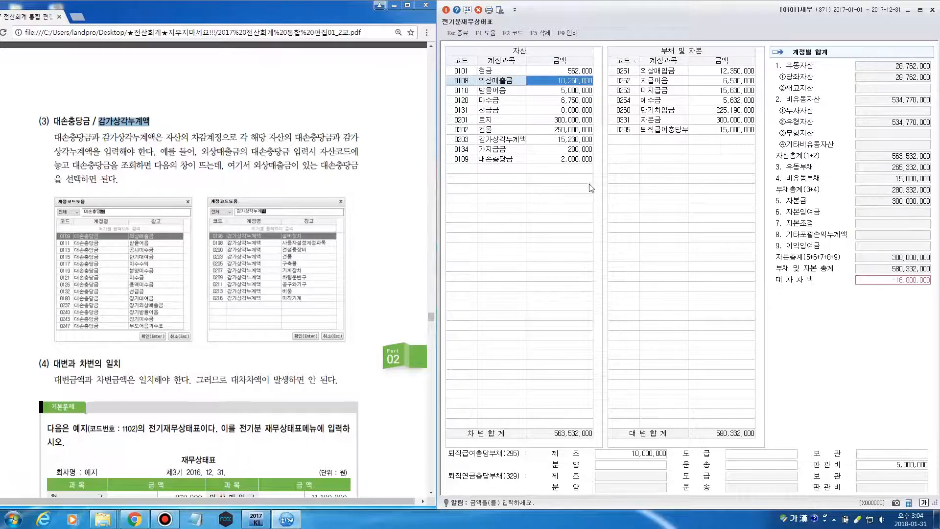
click(582, 161)
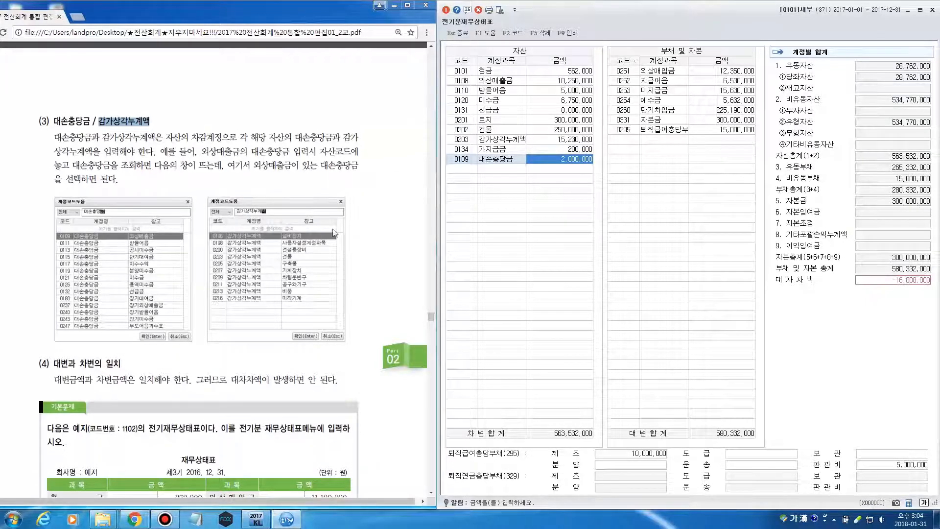
Read section (4) 대변과 차변의 일치 in the textbook PDF and check the 대차차액 in KcLep
click(377, 227)
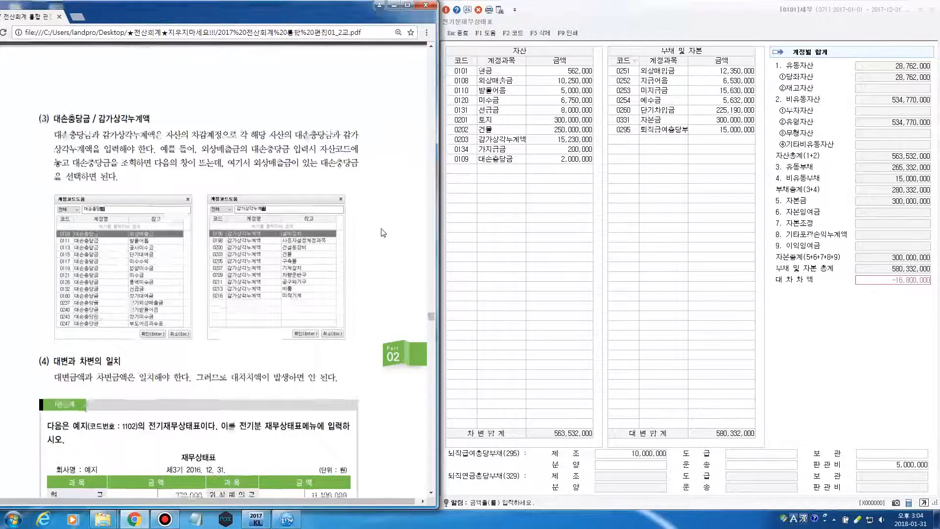
scroll(383, 232, down, 3)
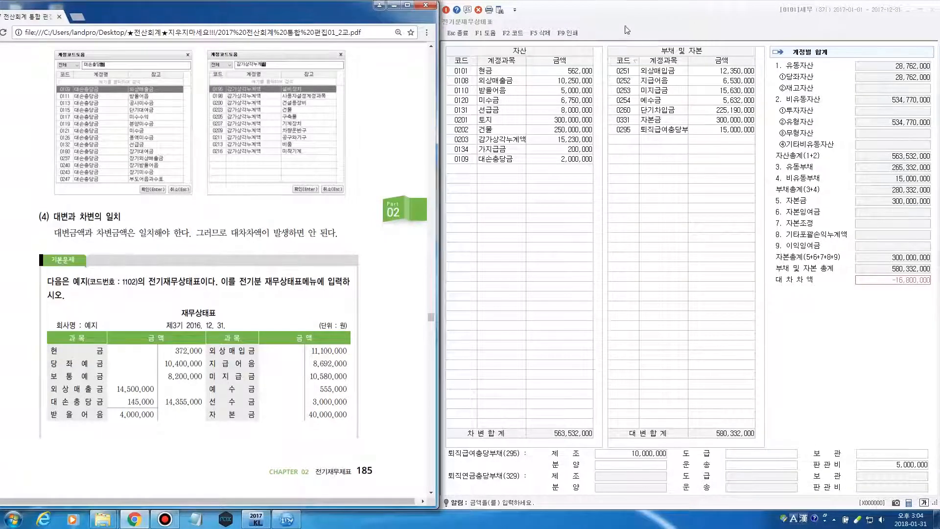
click(587, 207)
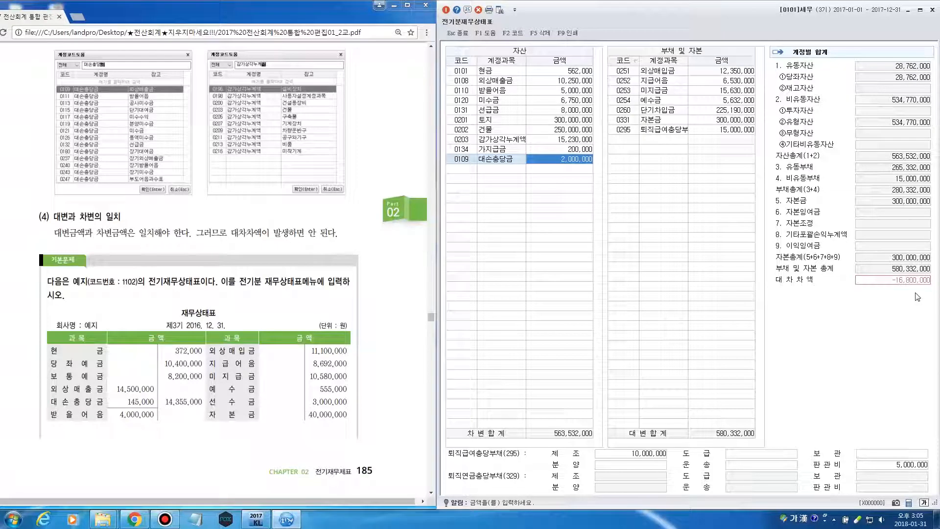
Review the 예지 (1102) balance sheet exercise in the textbook PDF through its continuation on the following page
click(393, 243)
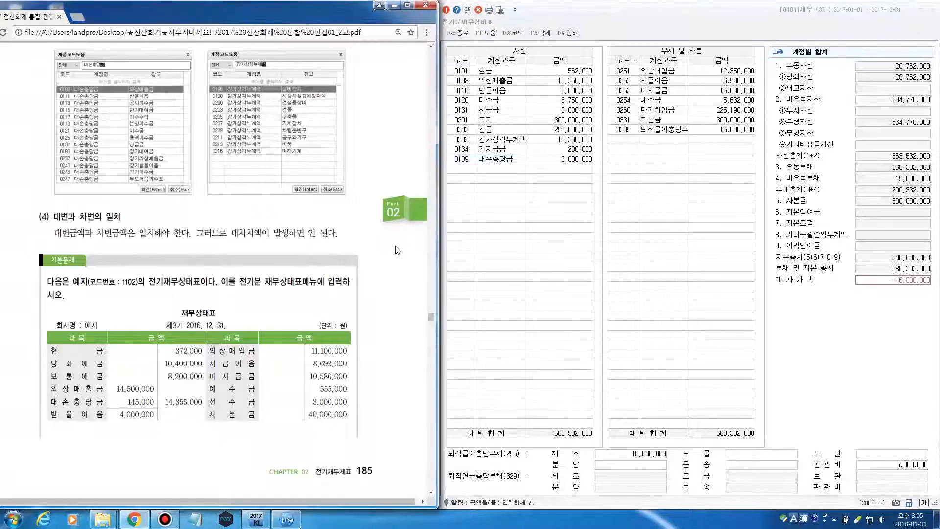
scroll(395, 247, down, 5)
scroll(396, 250, down, 8)
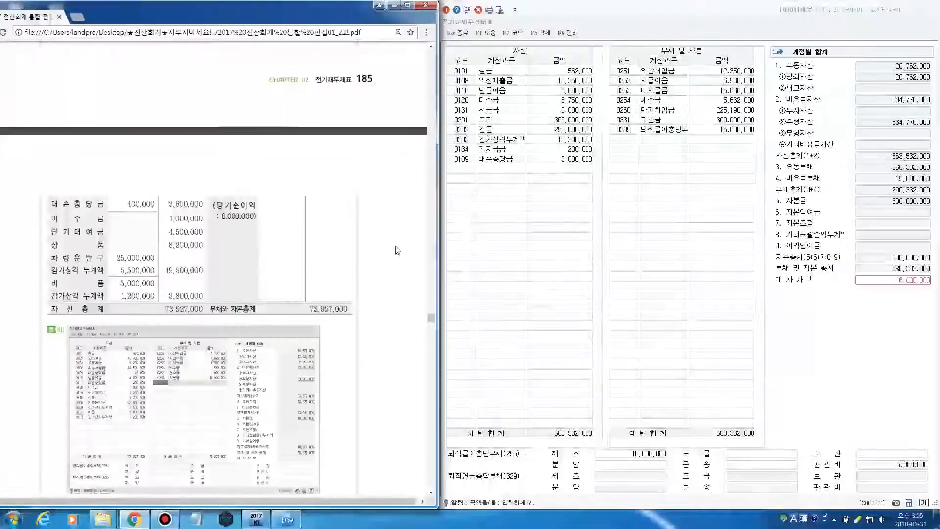
Go through the textbook PDF from the balance sheet explanations past 전기분 손익계산서 to the Chapter 02 기출문제 page
scroll(398, 251, down, 6)
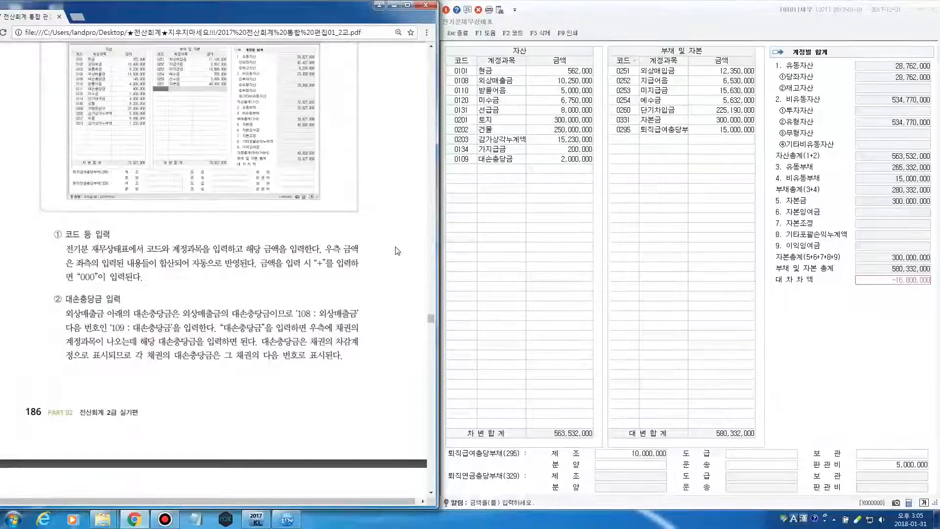
scroll(398, 251, down, 1)
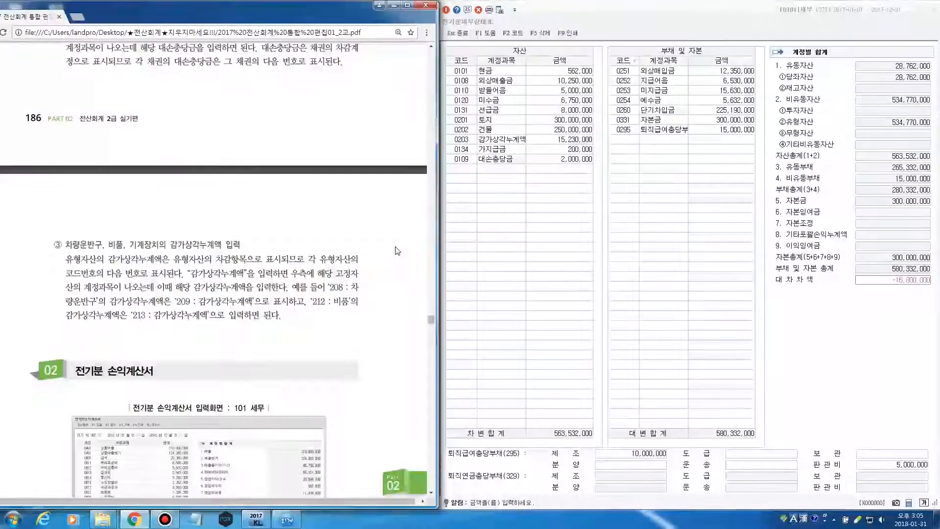
scroll(397, 251, down, 4)
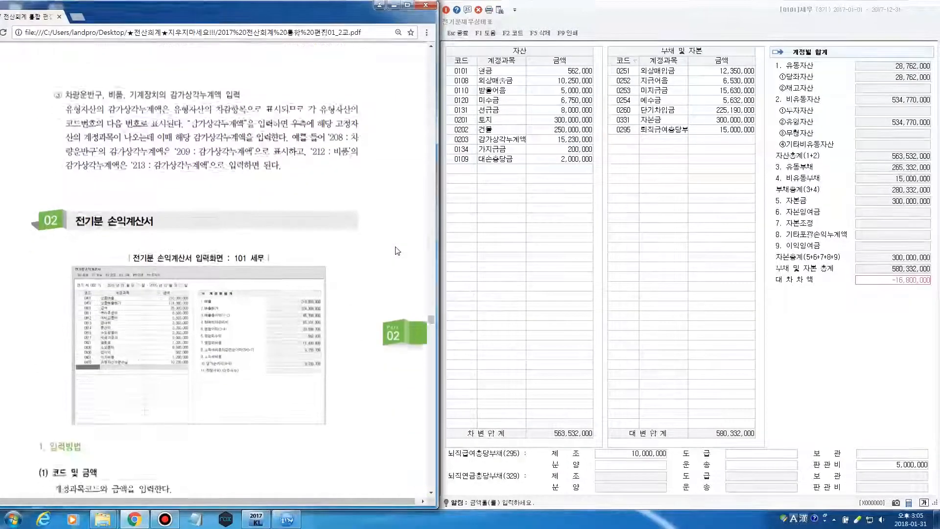
scroll(398, 251, down, 1)
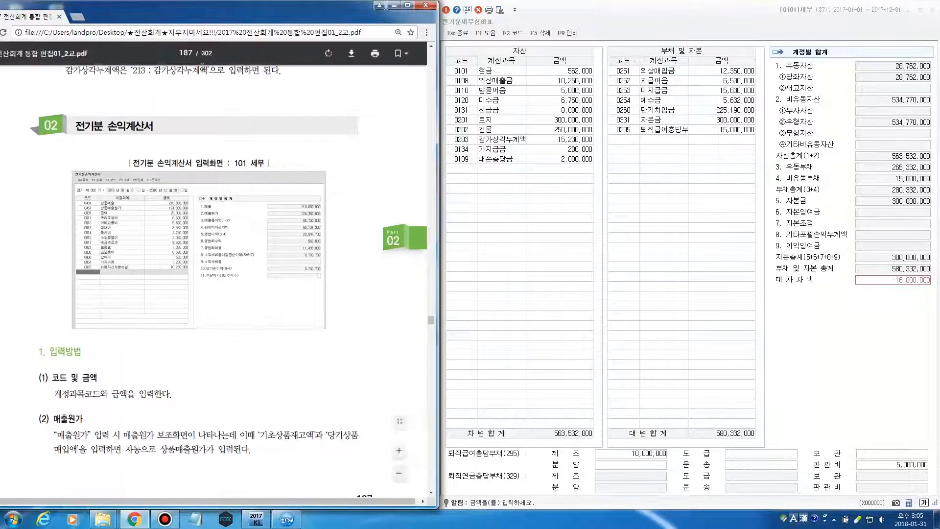
scroll(269, 287, down, 10)
scroll(269, 288, down, 15)
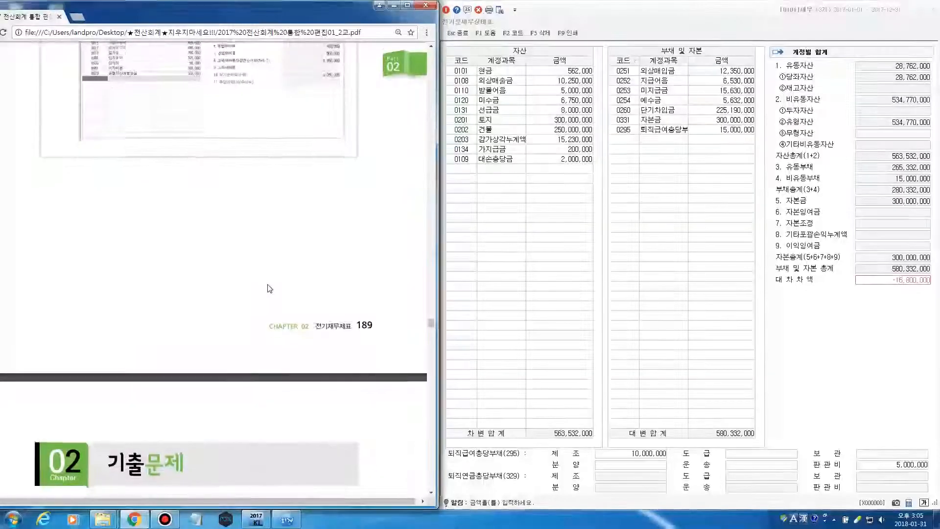
scroll(269, 288, down, 7)
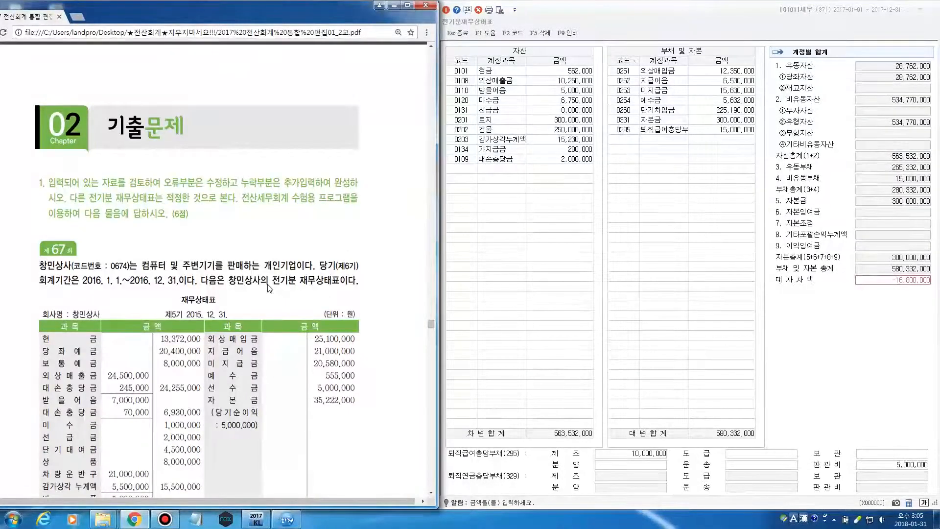
scroll(269, 287, down, 1)
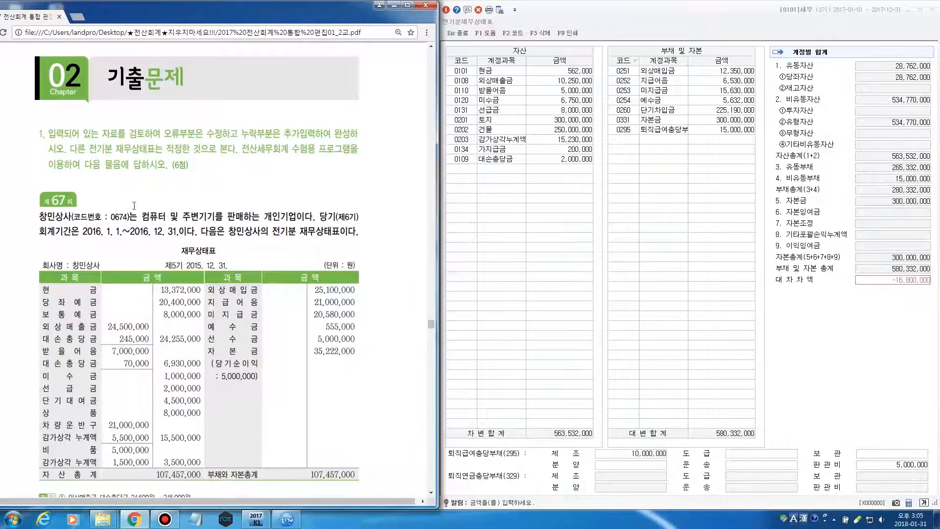
Read the 제67회 창민상사 (0674) problem statement, its prior-period 재무상태표 and the answer notes below it
drag(40, 217, 128, 218)
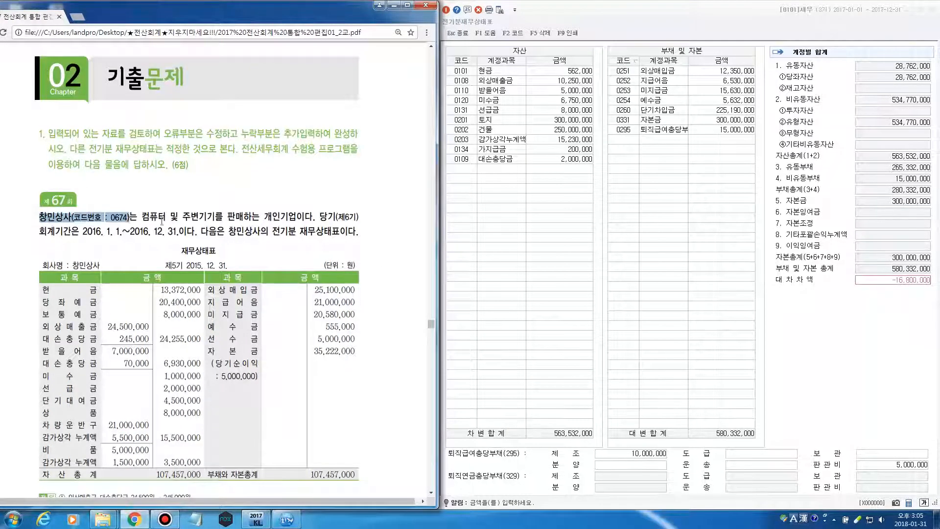
scroll(378, 233, down, 1)
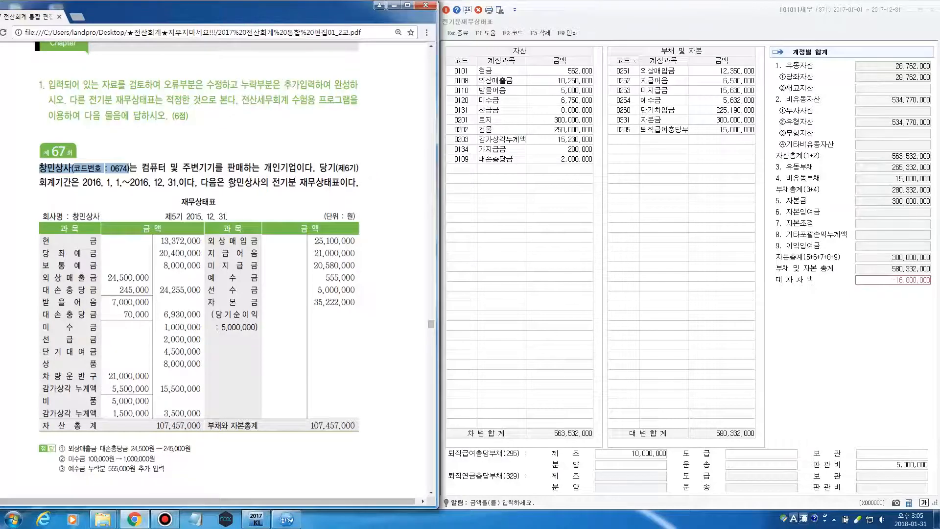
drag(229, 183, 335, 184)
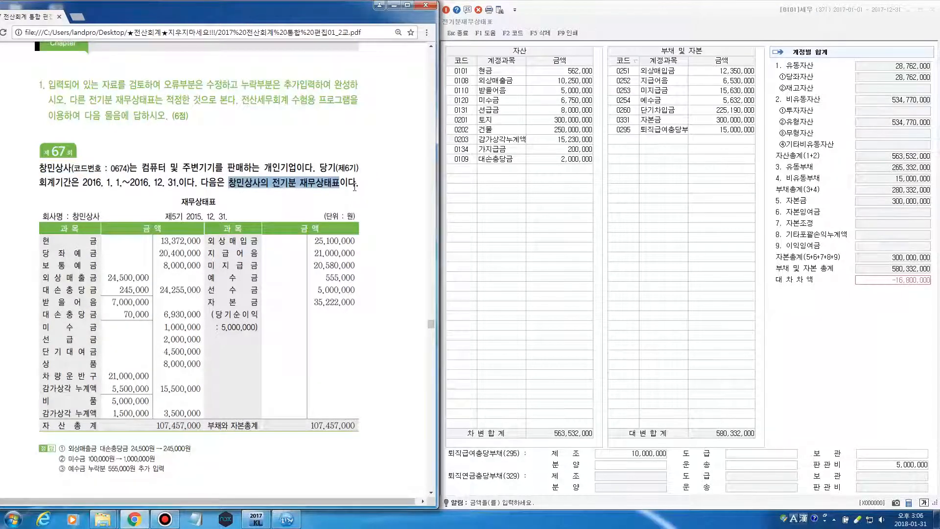
scroll(355, 187, down, 1)
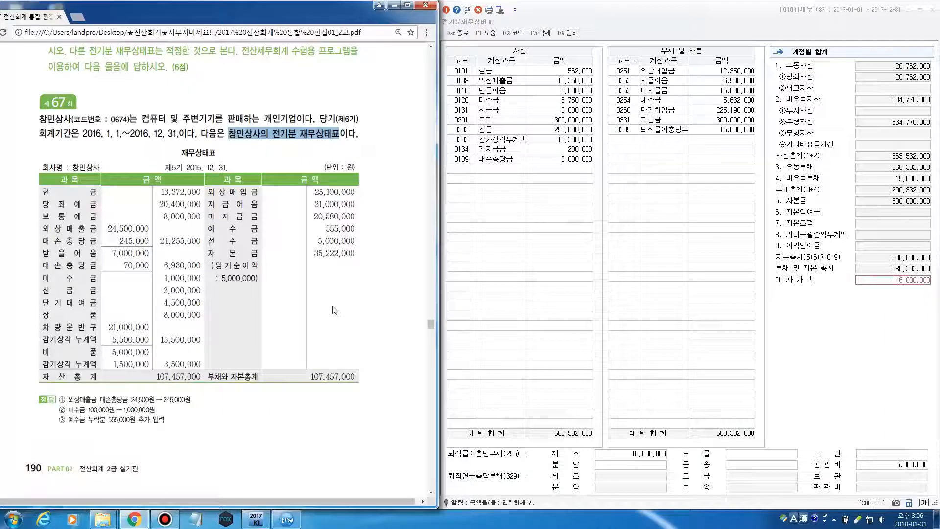
Switch KcLep to company 0674 창민상사 through a company search for 창민, and open its 전기분재무상태표 in a taller window
click(751, 24)
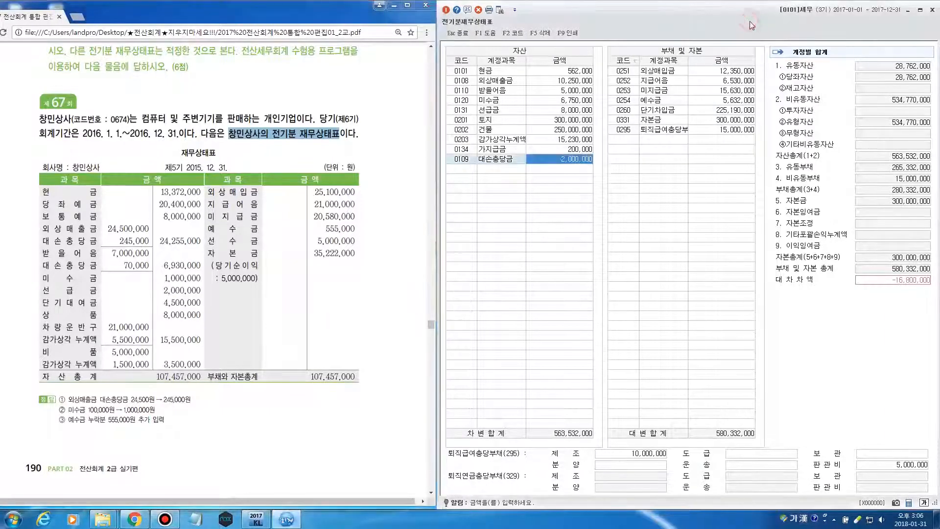
click(933, 9)
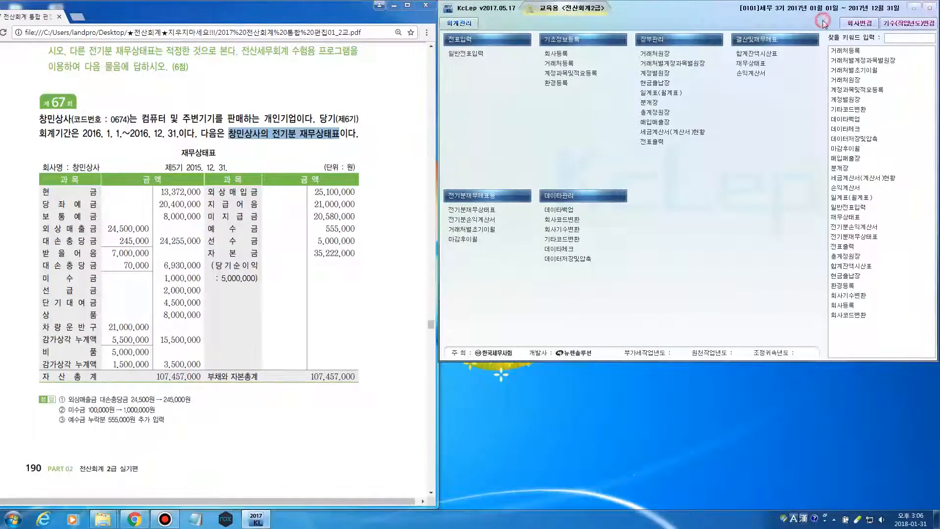
click(860, 24)
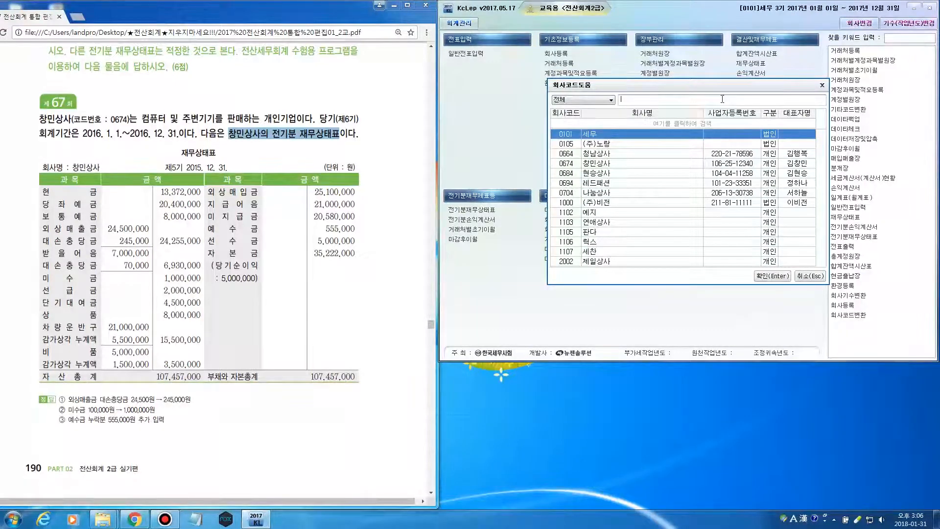
click(722, 99)
text(창민)
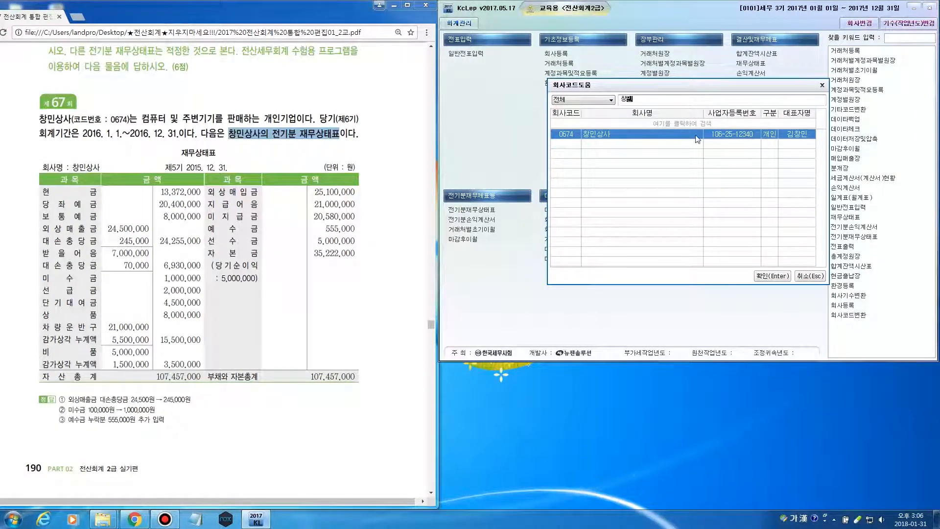
click(772, 276)
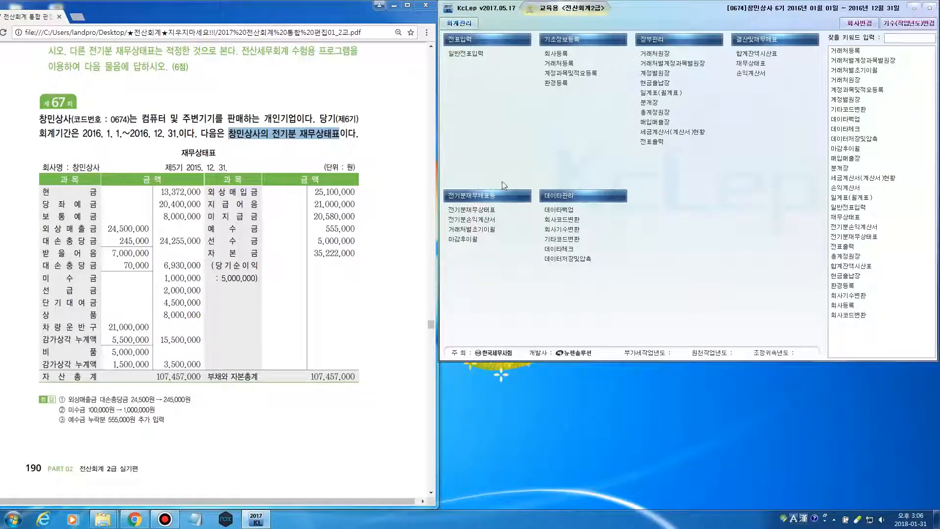
click(500, 210)
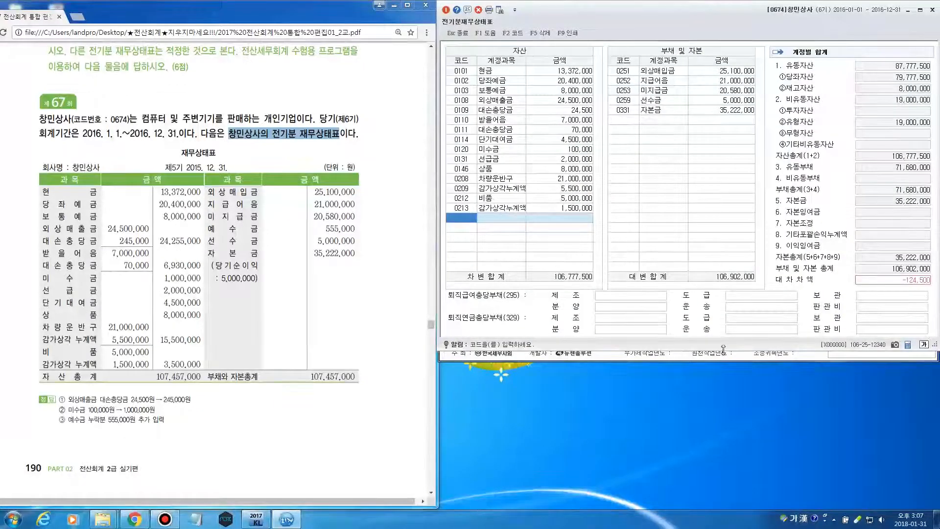
drag(724, 349, 749, 509)
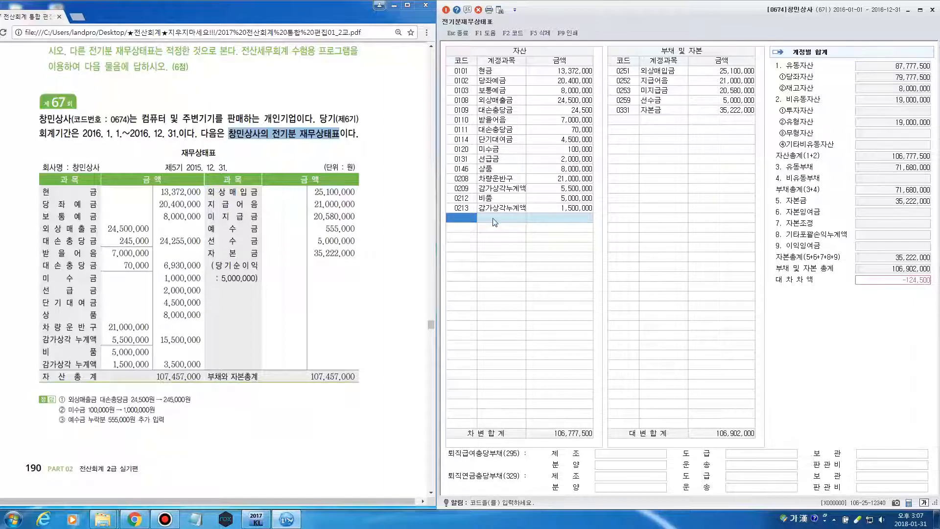
Check the textbook's 자산총계 and compare its 현금, 당좌예금 and 보통예금 amounts with rows 0101, 0102 and 0103 in KcLep
click(402, 213)
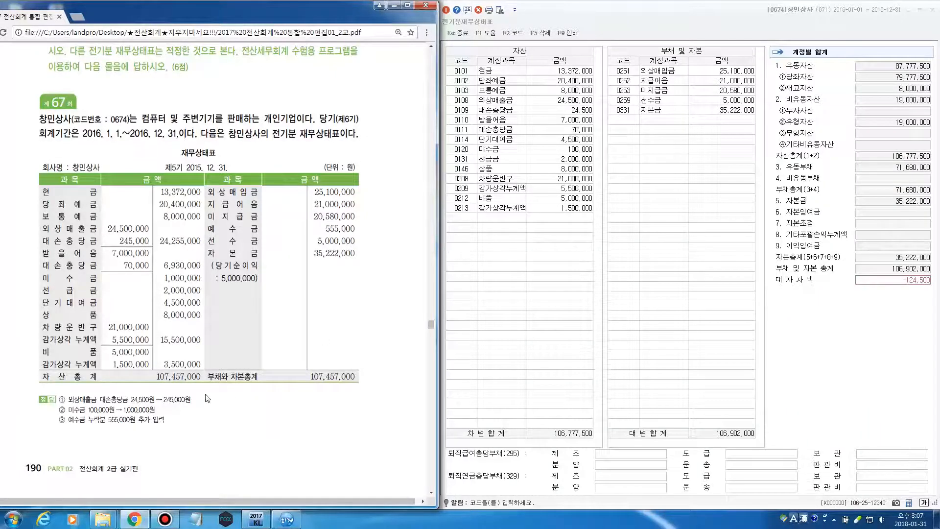
drag(154, 377, 201, 377)
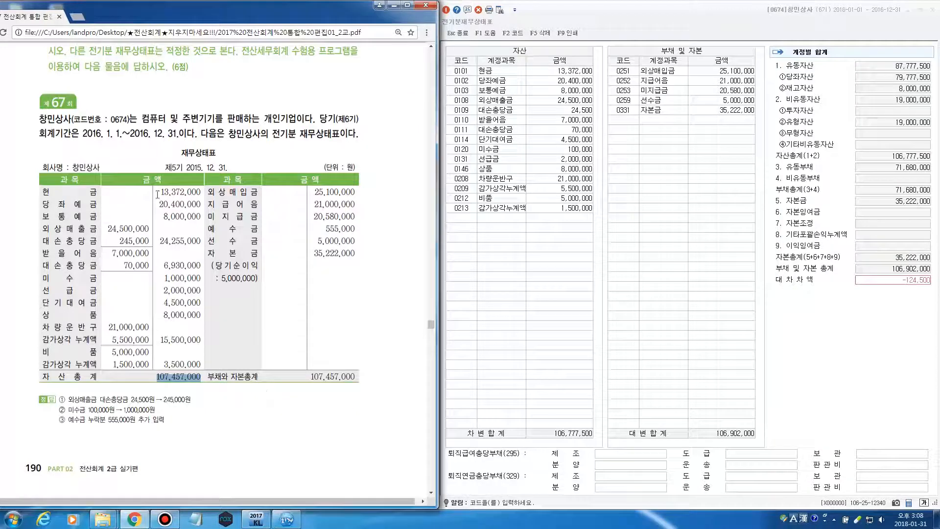
drag(159, 191, 201, 194)
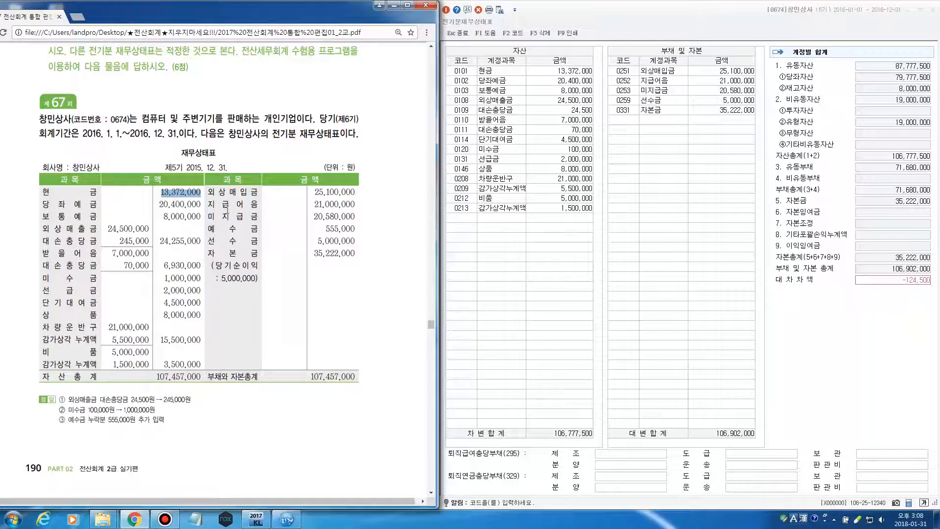
click(563, 73)
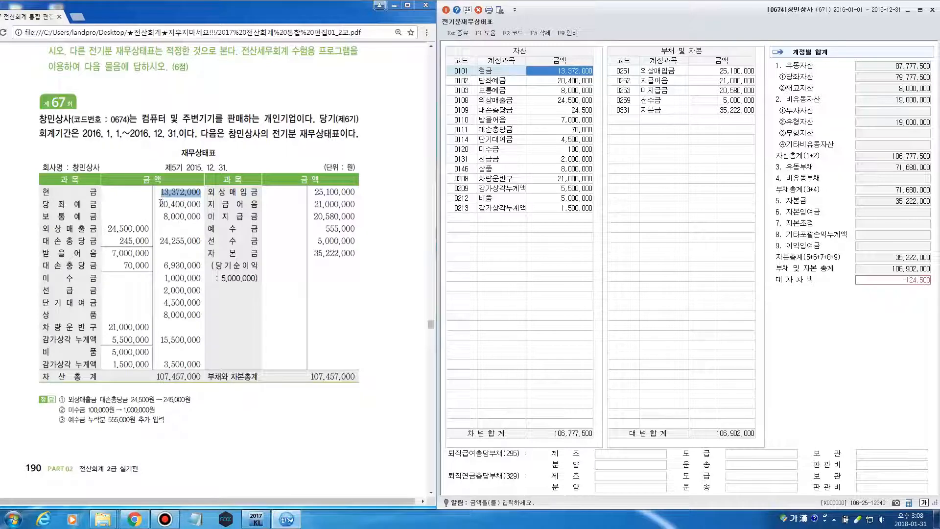
drag(159, 204, 202, 204)
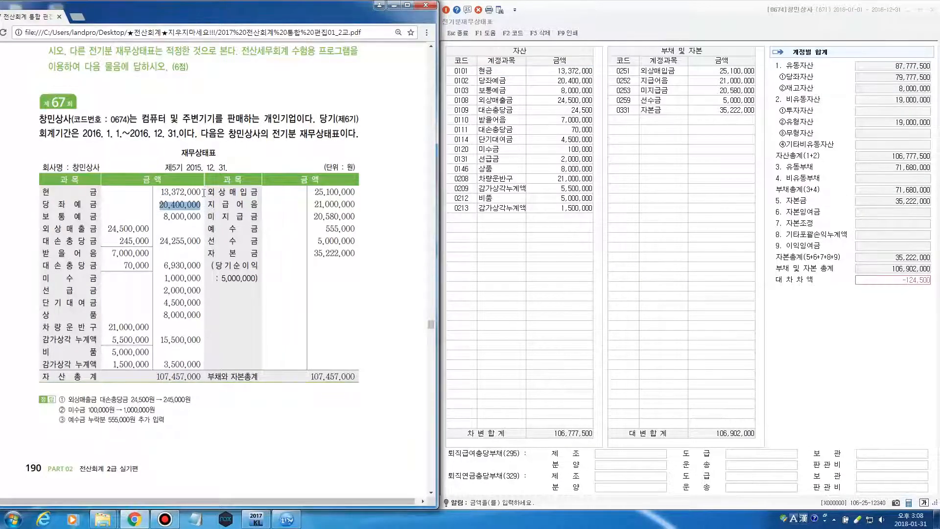
click(563, 80)
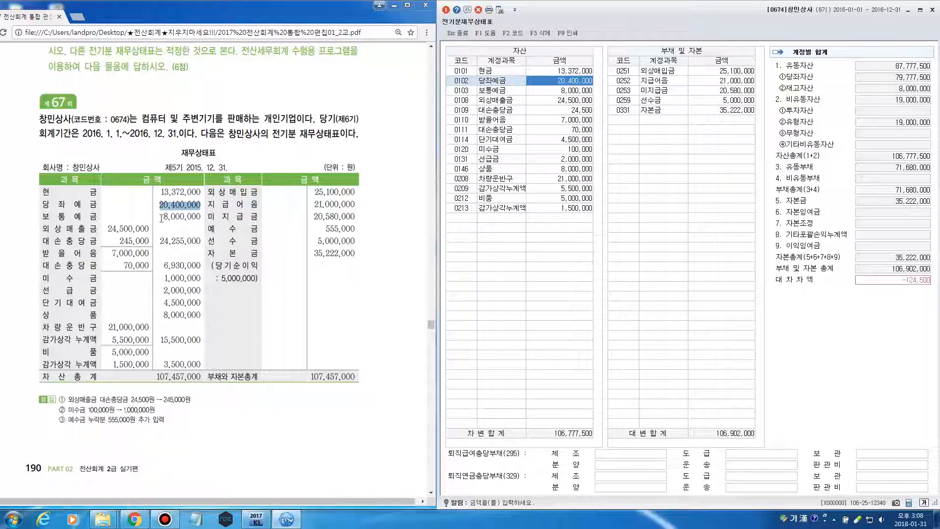
drag(163, 217, 200, 218)
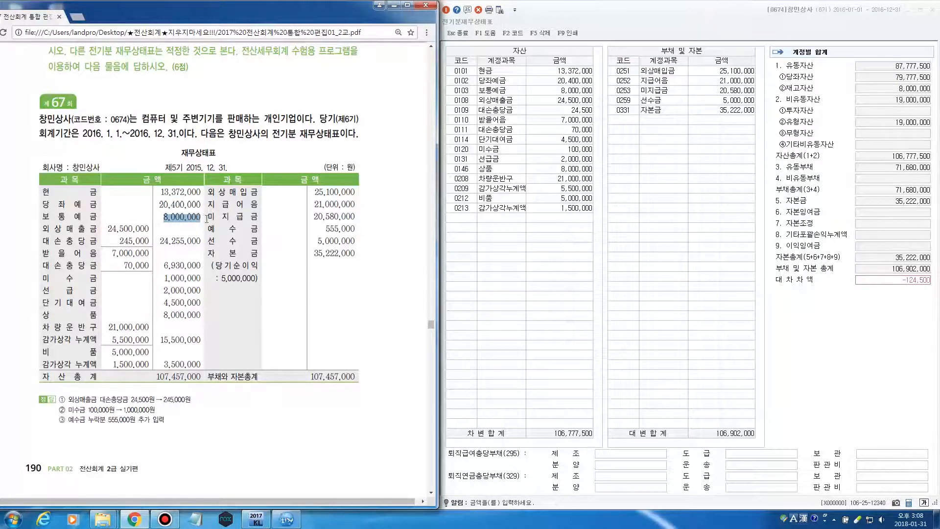
click(554, 93)
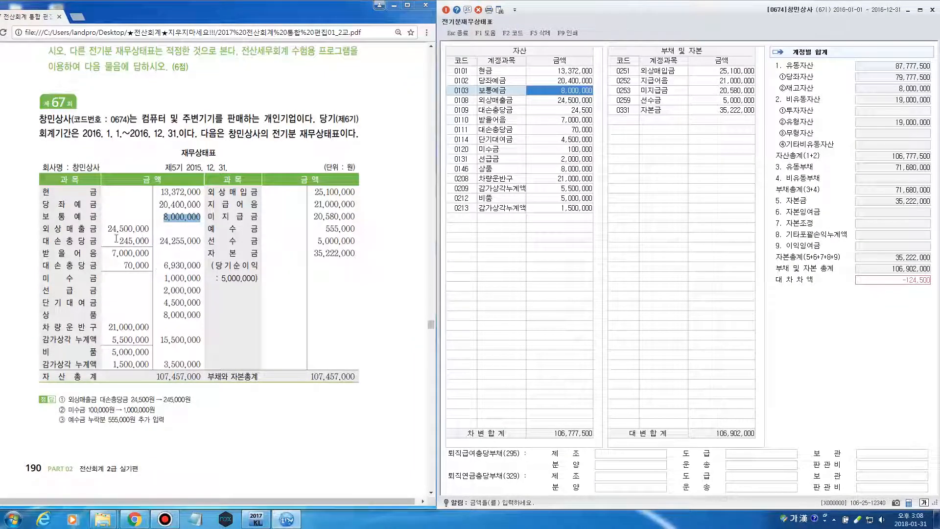
Examine the textbook's 외상매출금, 대손충당금 and net amounts, and compare 외상매출금 with row 0108 in KcLep
drag(106, 229, 150, 231)
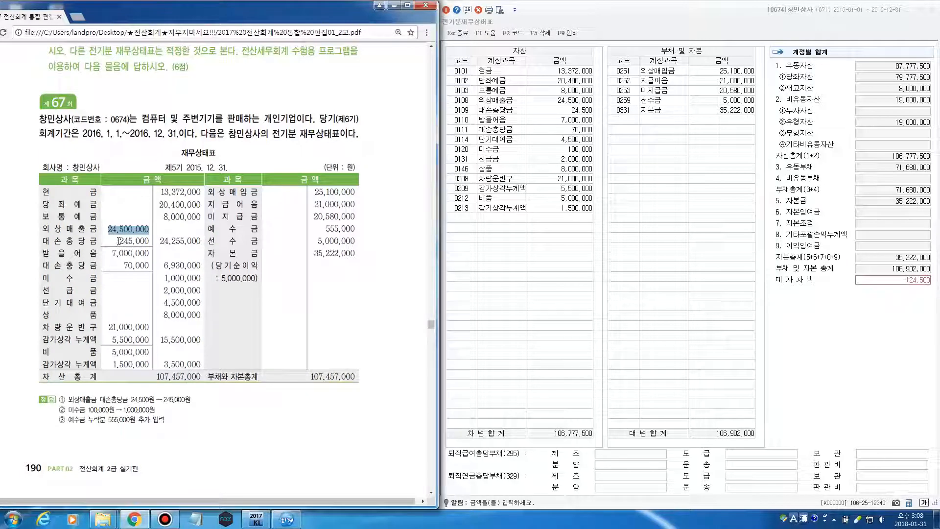
drag(118, 240, 149, 241)
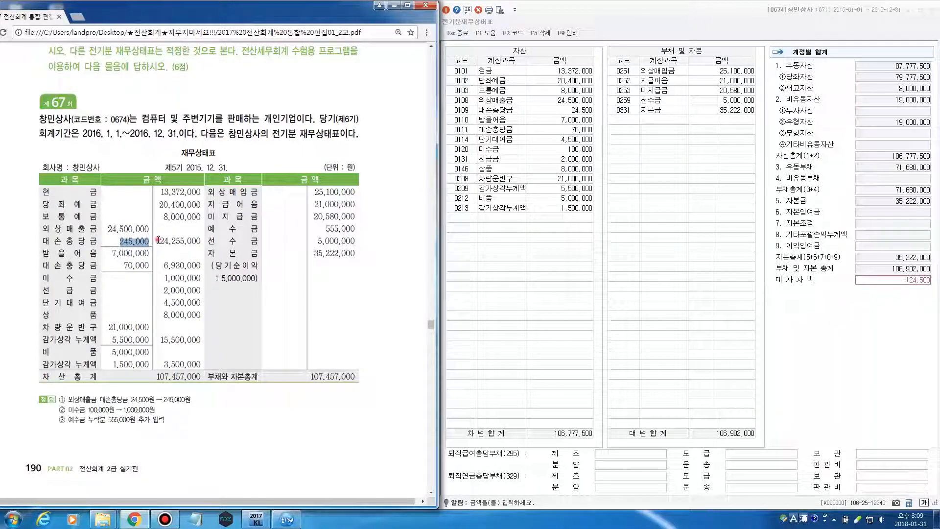
drag(159, 241, 201, 240)
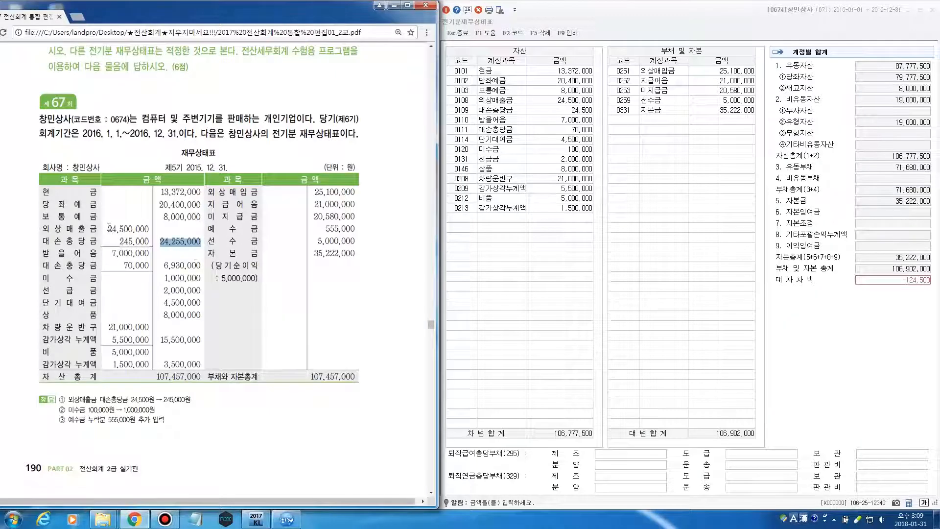
drag(108, 228, 148, 229)
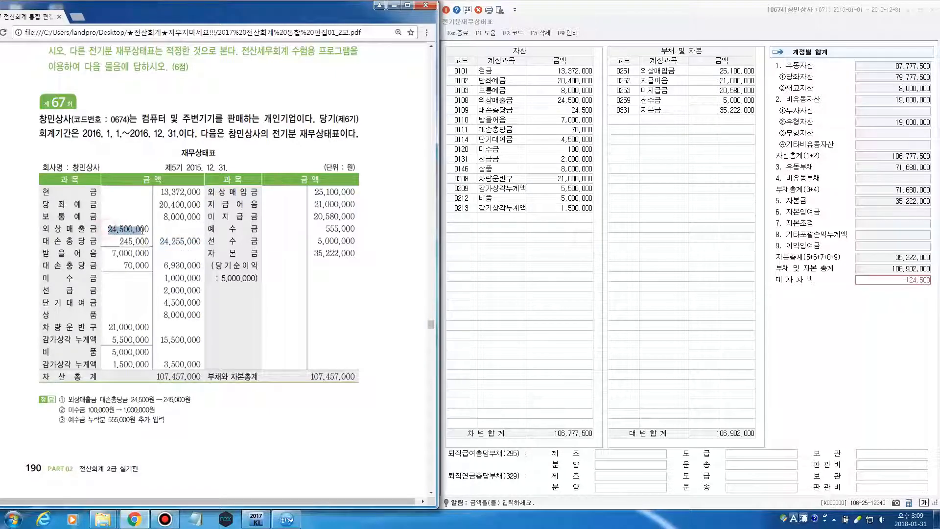
click(546, 102)
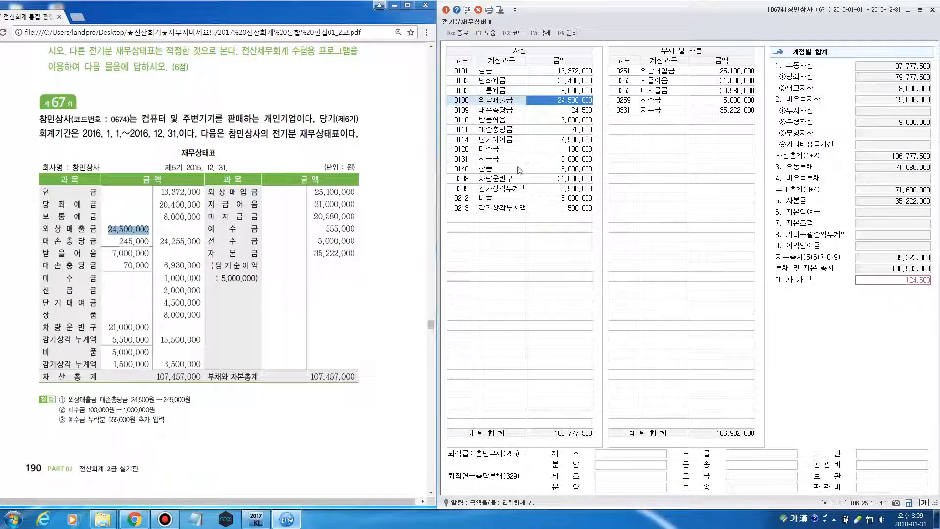
Correct the amount of the 0109 대손충당금 row to 245,000 to match the textbook
drag(119, 241, 149, 241)
click(577, 109)
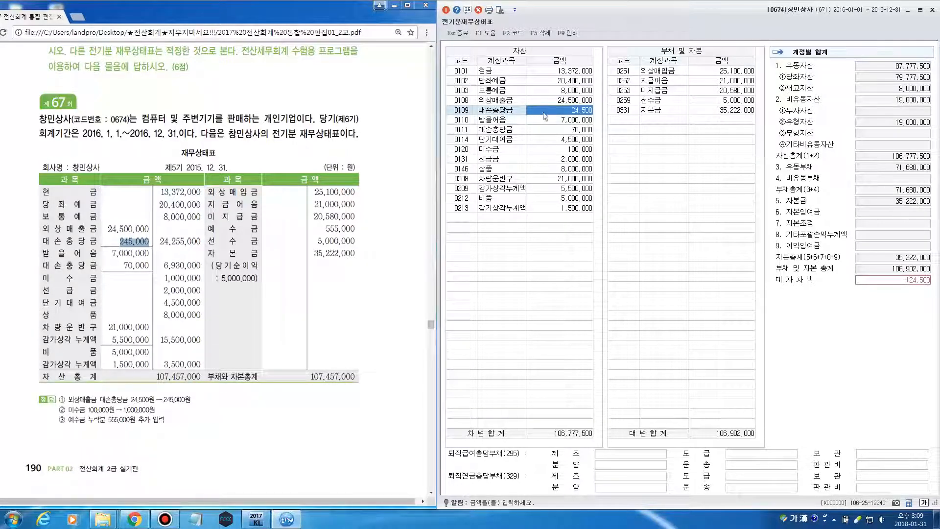
click(574, 111)
click(587, 112)
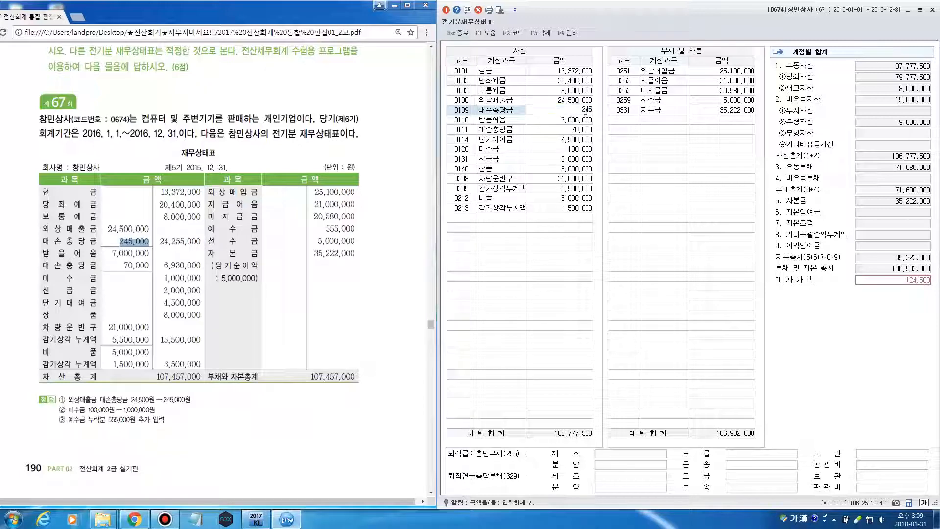
text(000)
key(Return)
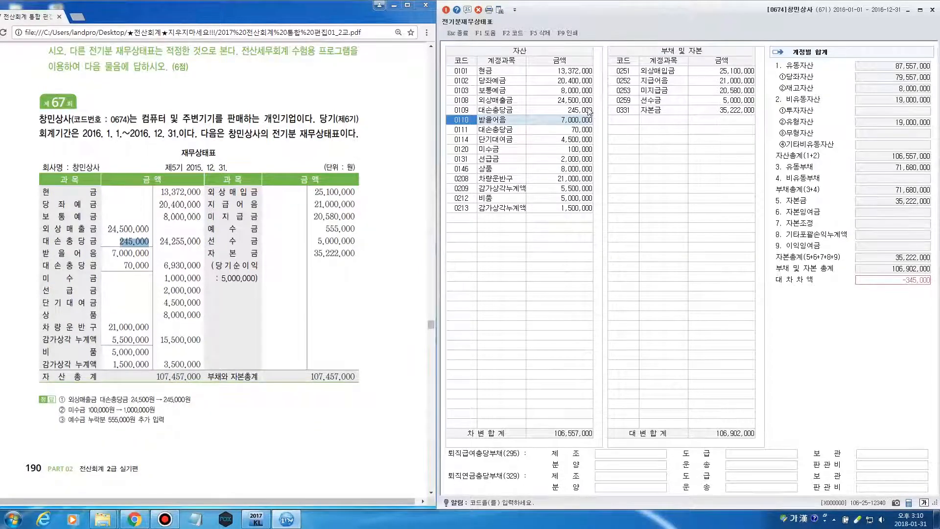
click(590, 109)
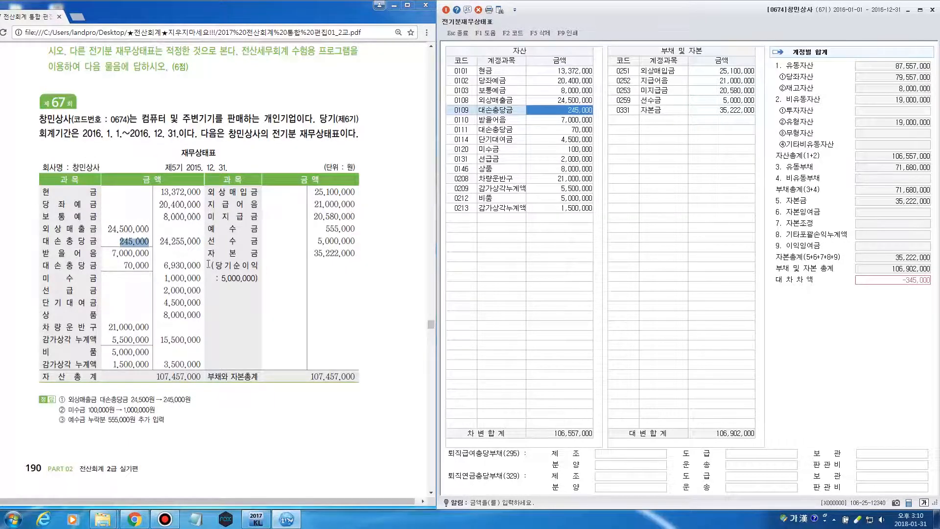
Compare the textbook's 받을어음 and its 대손충당금 with rows 0110 and 0111 in the 전기분재무상태표
double_click(110, 253)
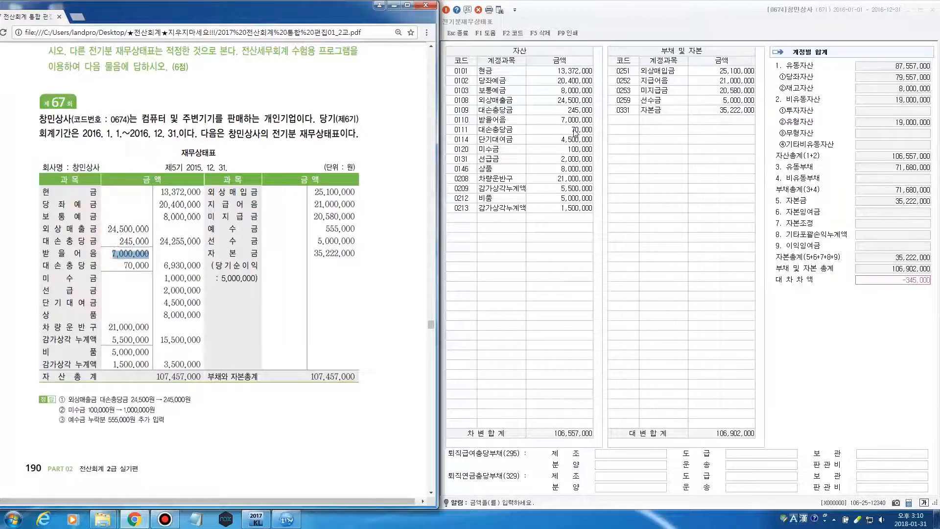
click(573, 122)
click(574, 131)
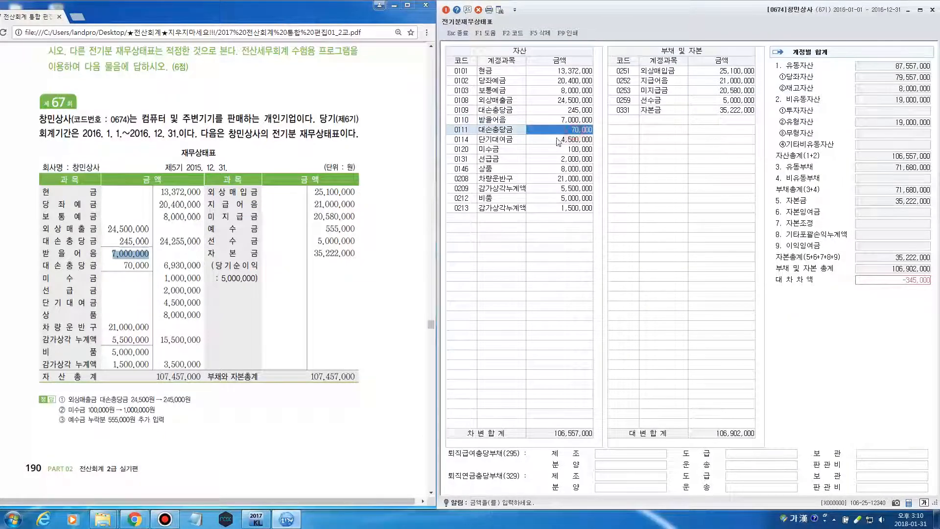
Correct the amount of the 0120 미수금 row to 1,000,000 to match the textbook
double_click(163, 277)
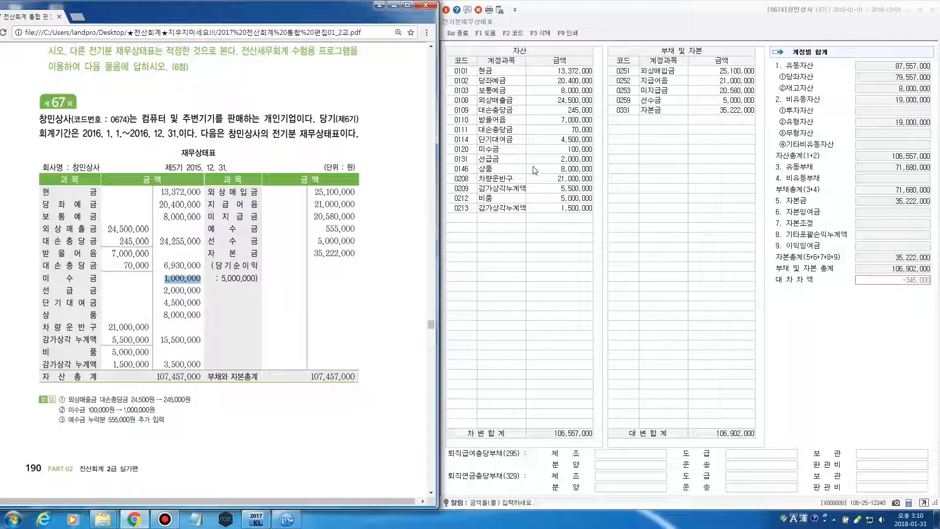
click(472, 149)
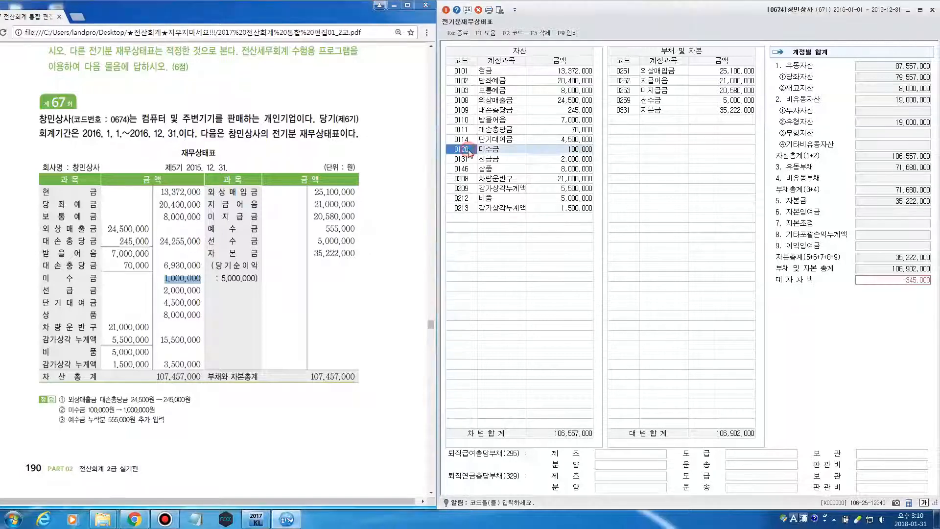
click(538, 151)
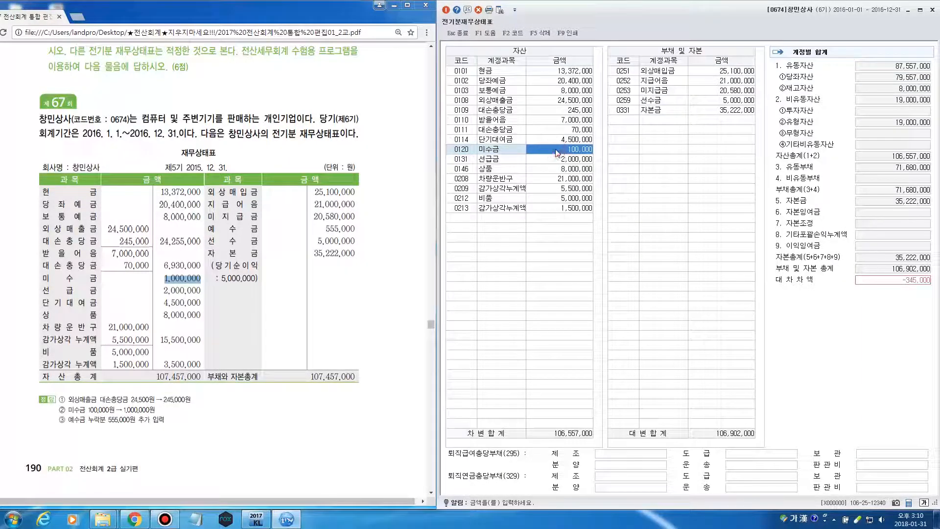
text(10)
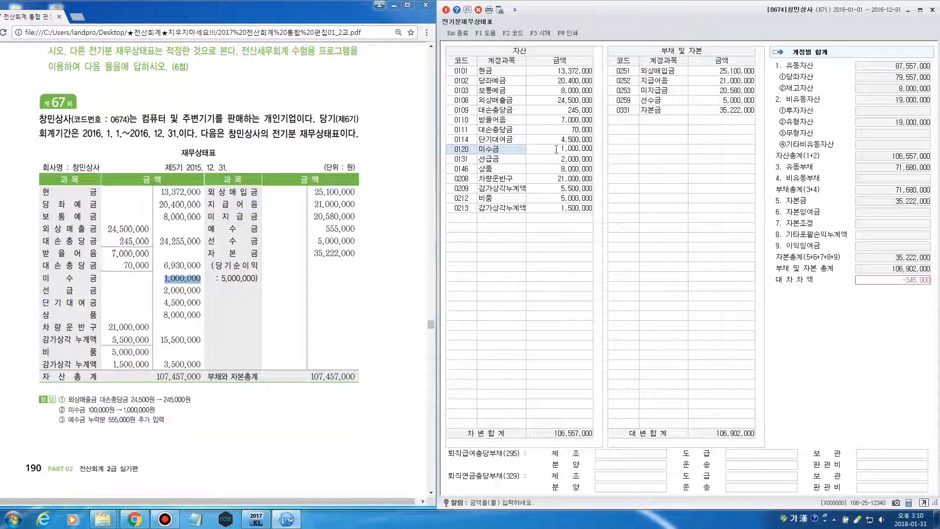
key(Return)
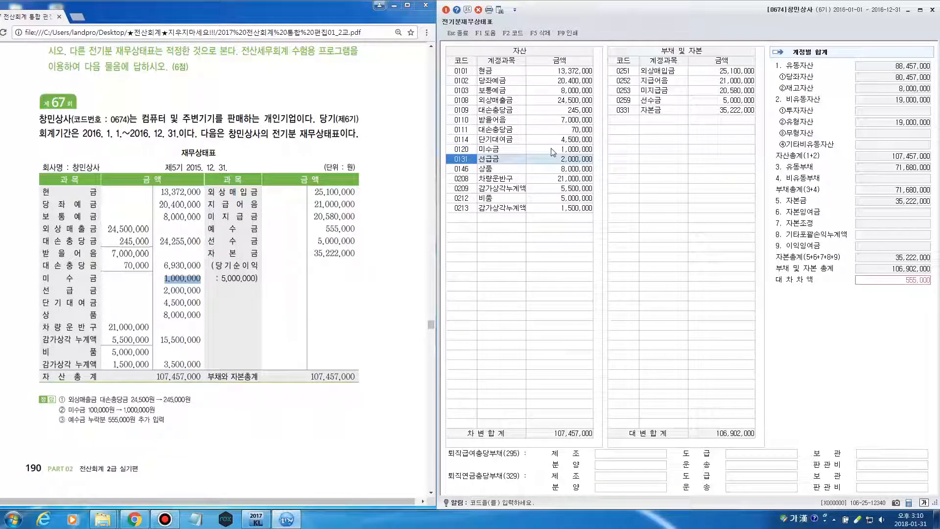
Compare the textbook's 선급금, 단기대여금 and 상품 amounts with rows 0131, 0114 and 0146
drag(163, 291, 200, 290)
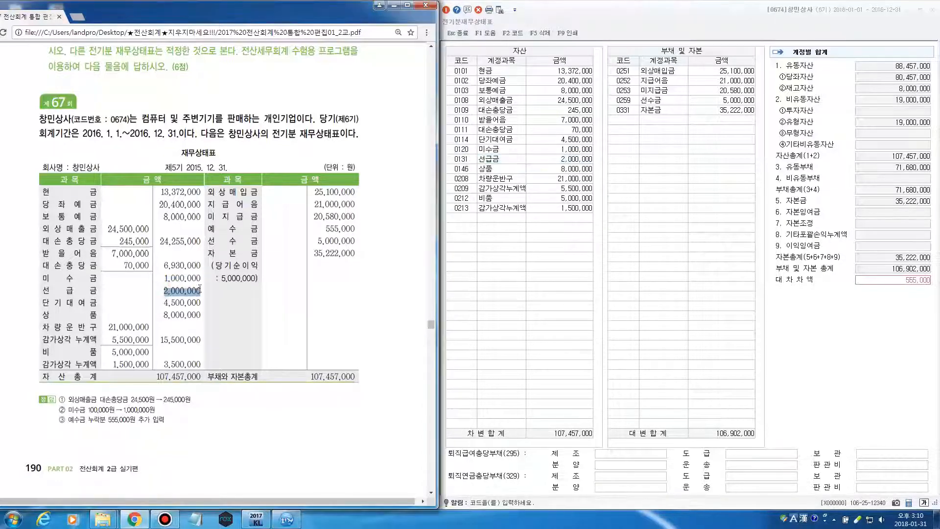
click(472, 163)
click(545, 159)
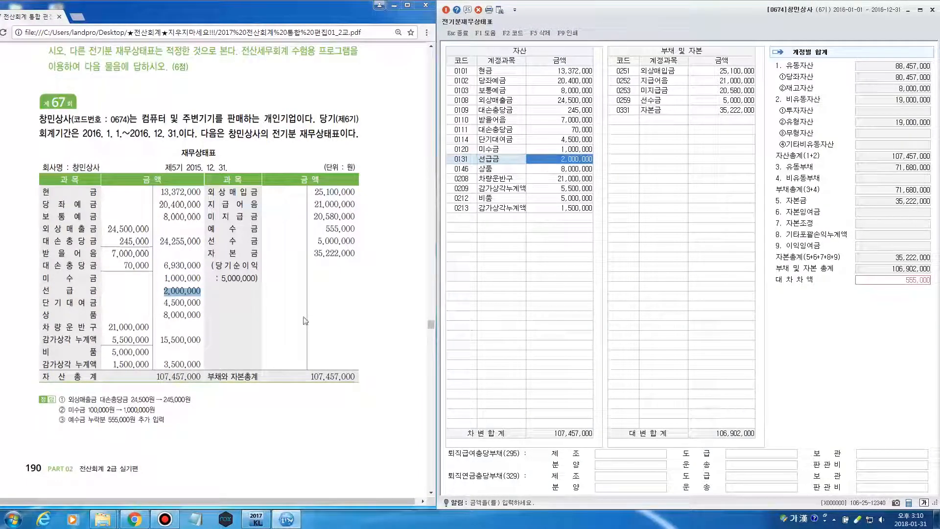
drag(162, 303, 204, 301)
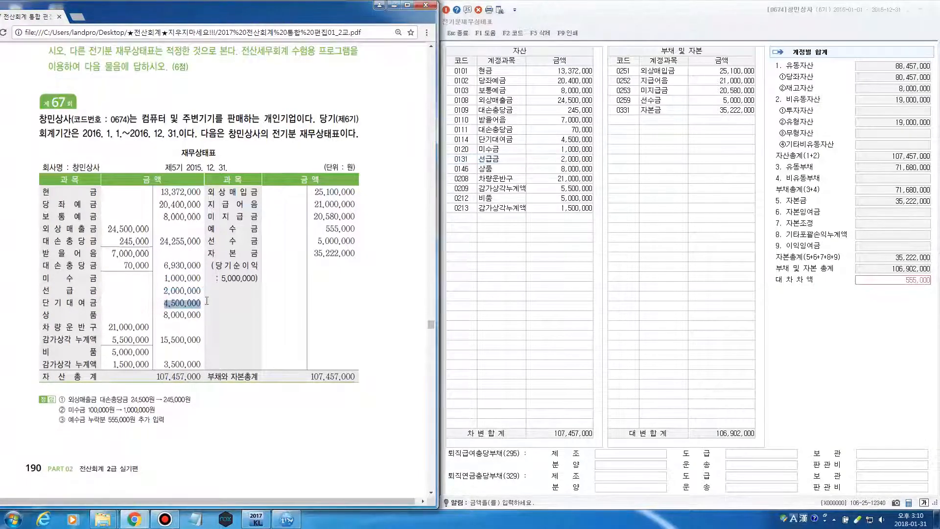
click(545, 142)
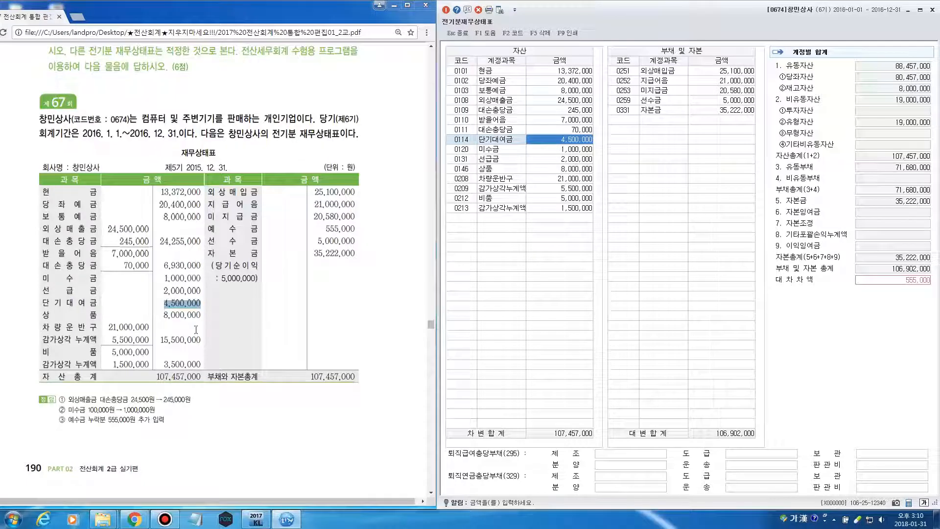
drag(164, 316, 198, 314)
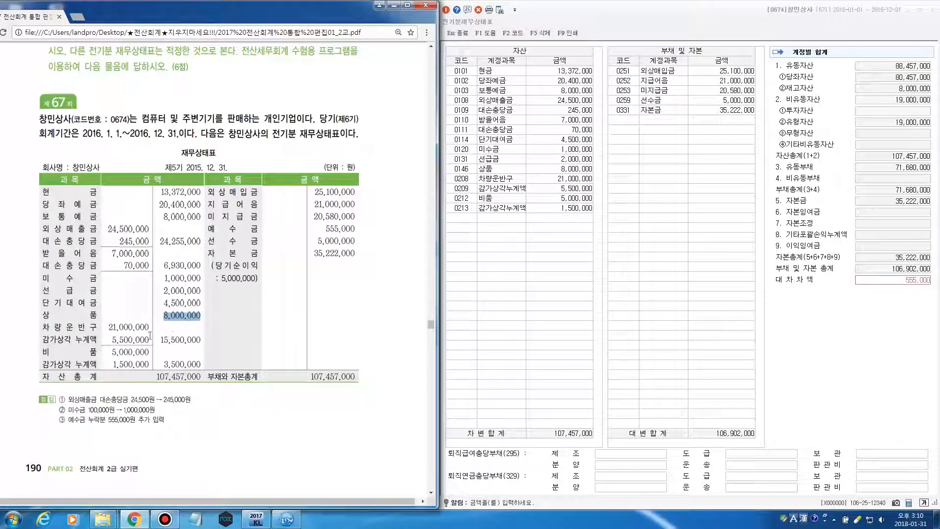
Examine the textbook's 차량운반구, its 감가상각누계액 and the net amount against rows 0208 and 0209
drag(107, 328, 149, 327)
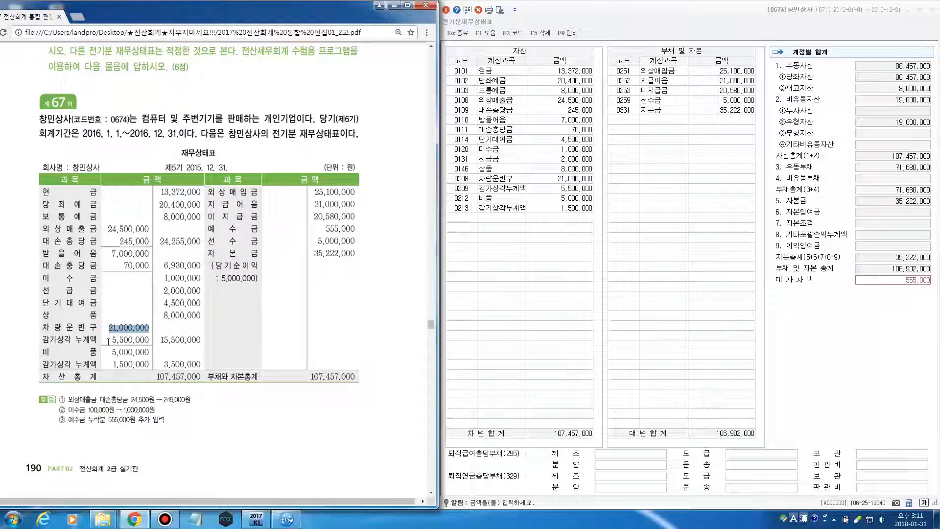
drag(109, 339, 148, 338)
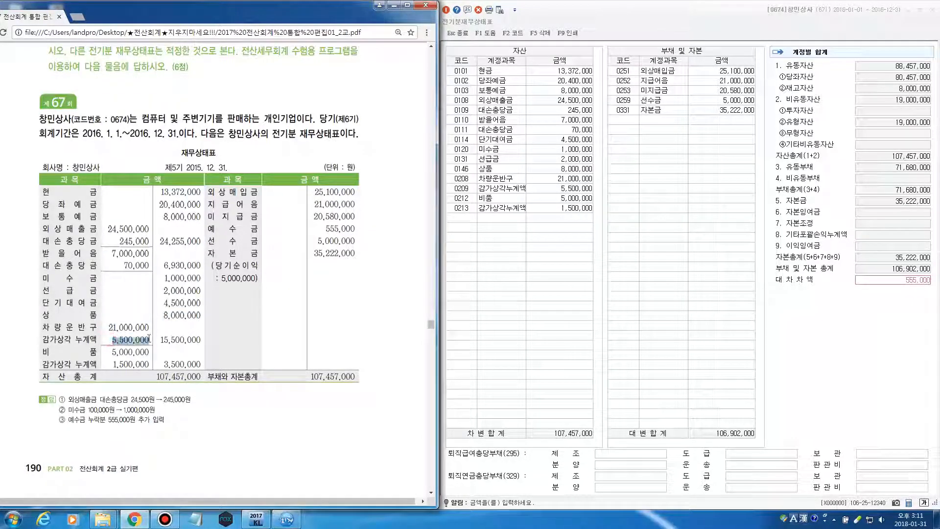
click(458, 191)
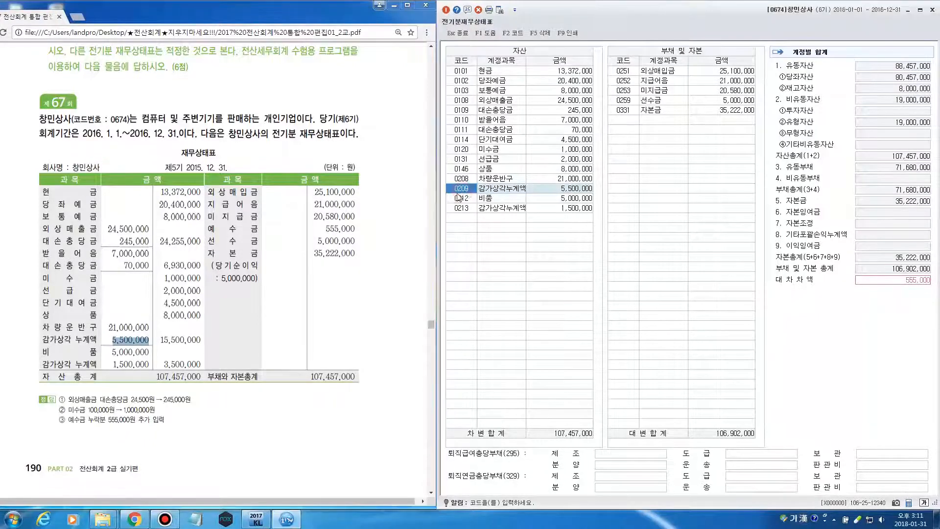
click(561, 191)
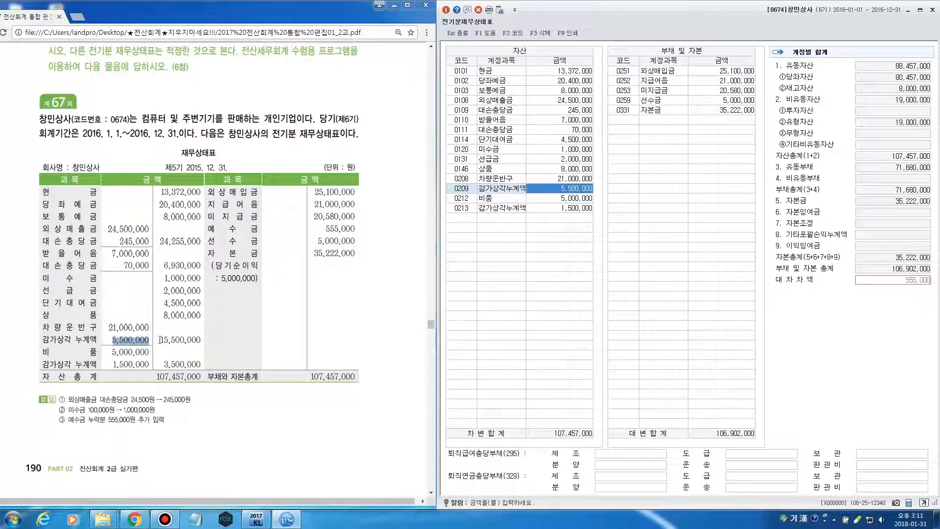
drag(160, 340, 204, 340)
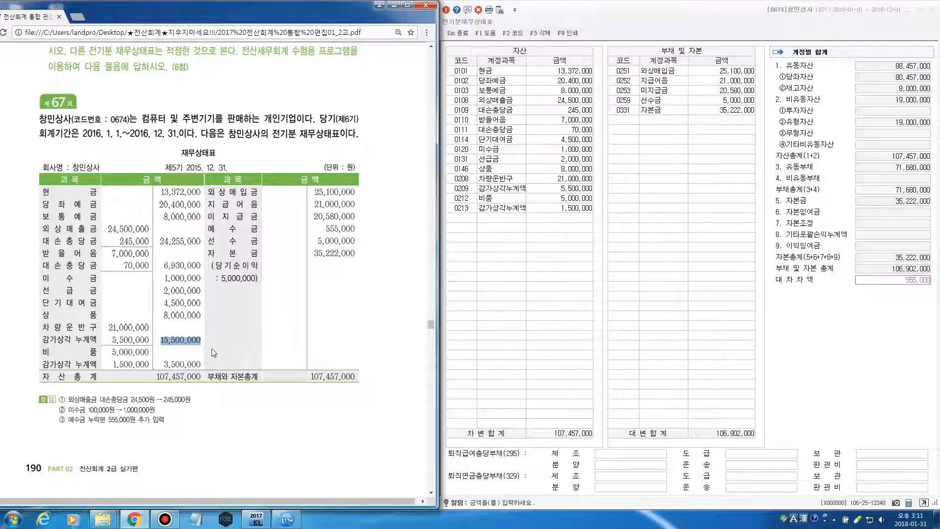
click(468, 181)
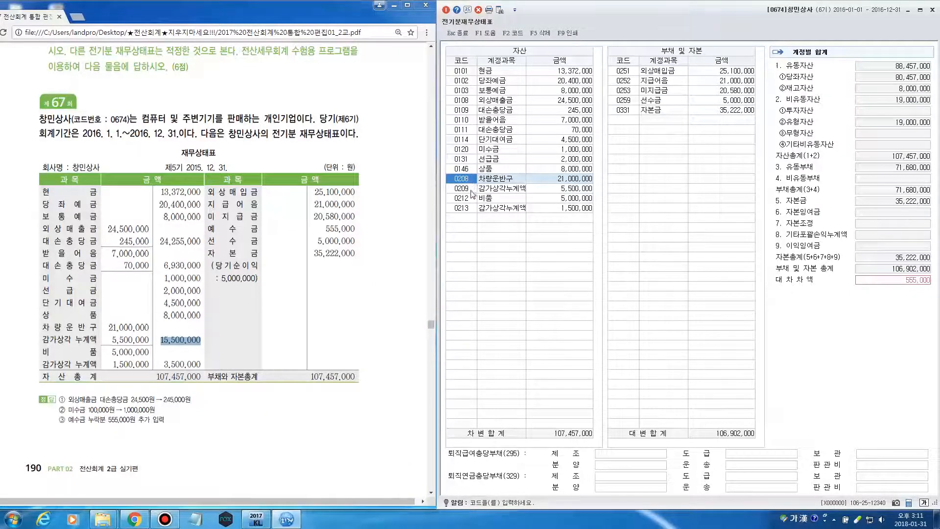
click(471, 191)
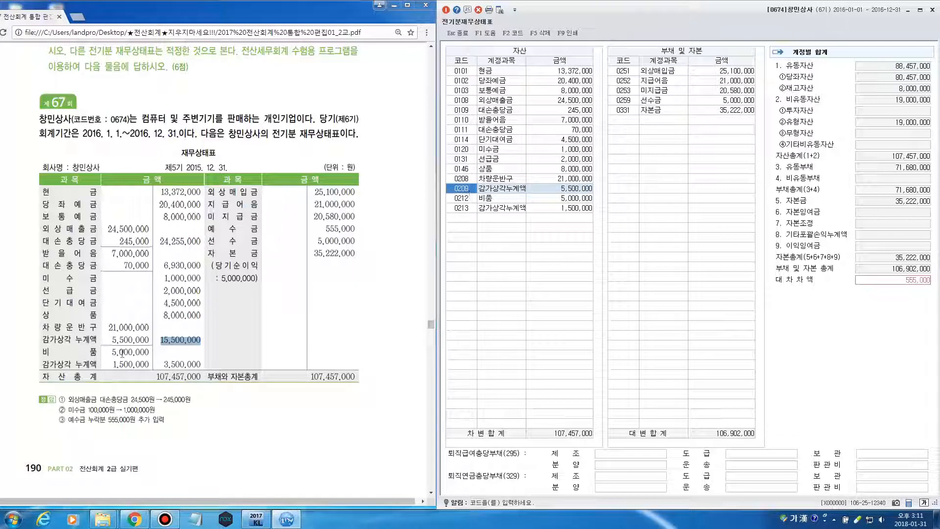
Compare the textbook's 비품 and its 감가상각누계액 with rows 0212 and 0213, and check the 자산총계
drag(112, 352, 149, 352)
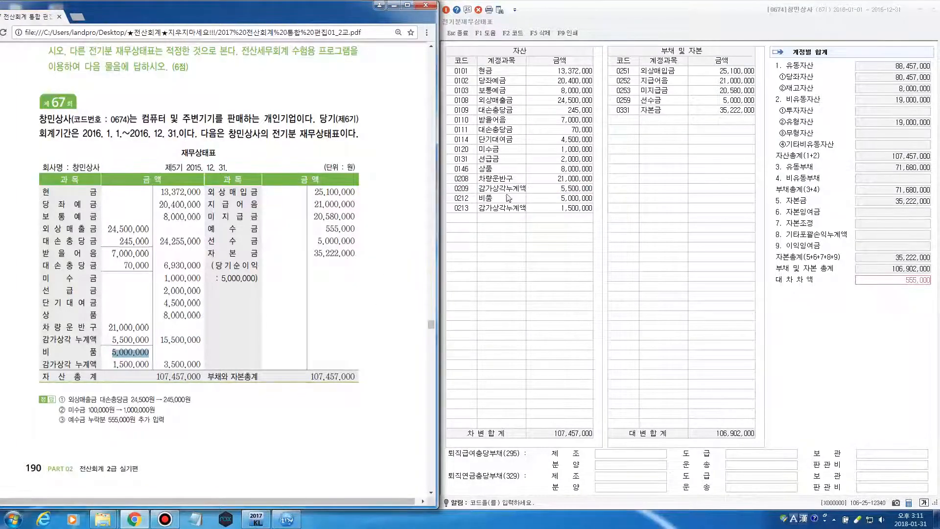
click(535, 201)
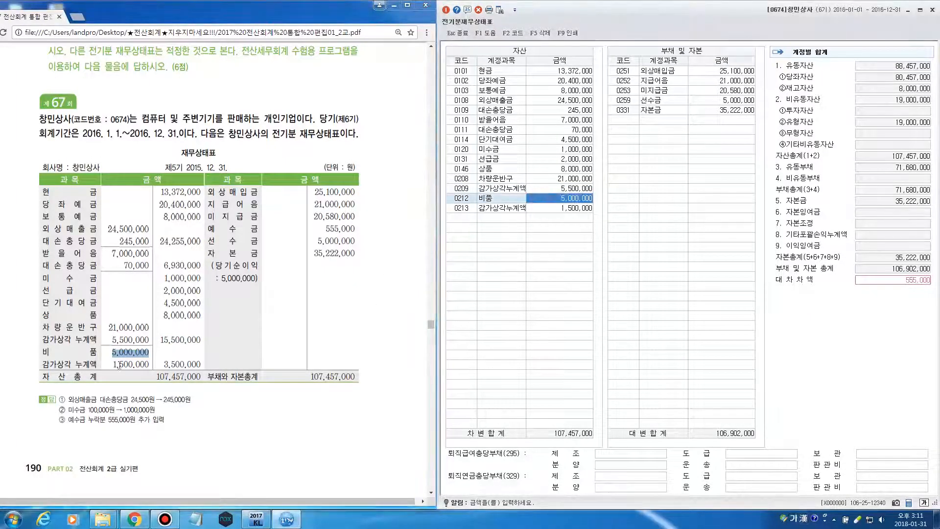
drag(113, 365, 149, 365)
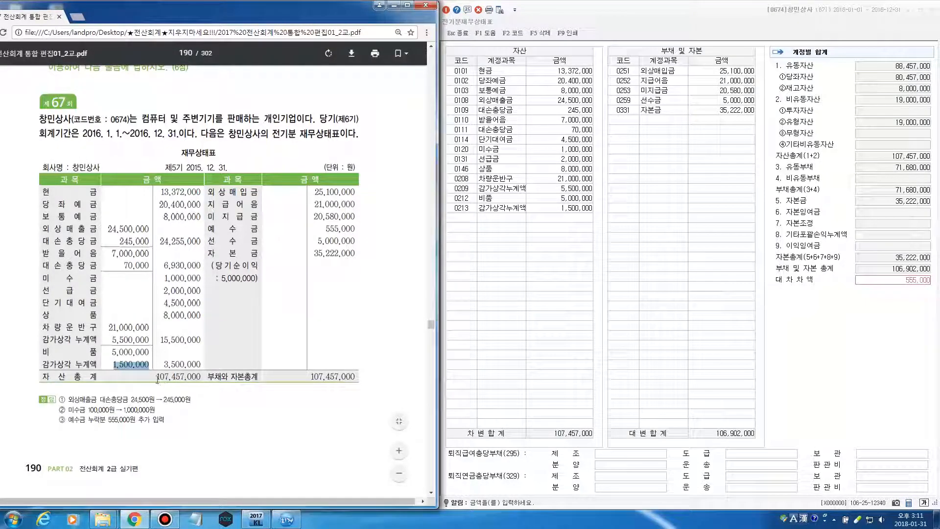
drag(155, 377, 196, 377)
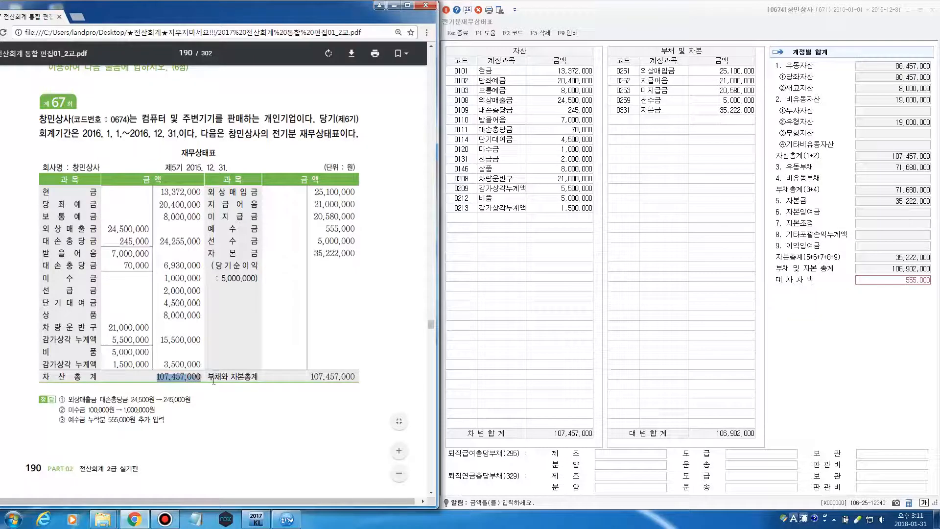
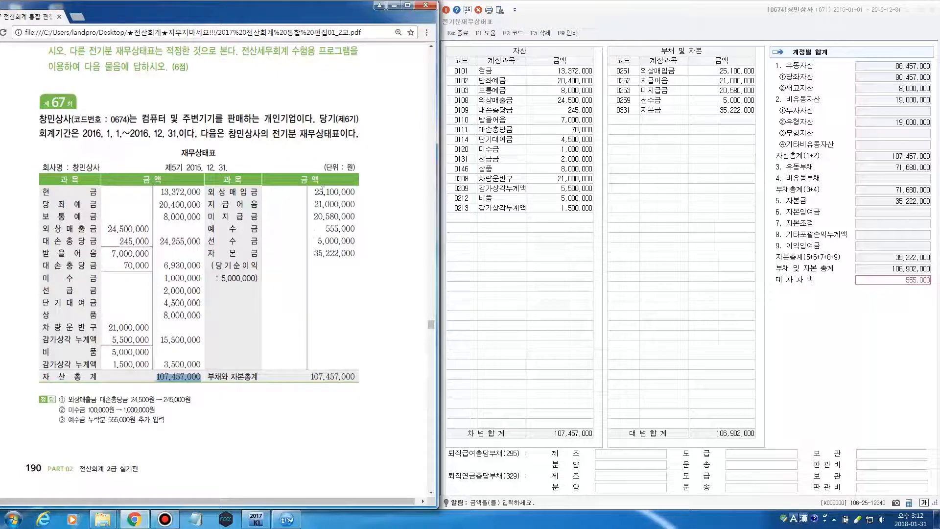
Compare the textbook's 외상매입금, 지급어음 and 미지급금 amounts with rows 0251, 0252 and 0253
drag(314, 191, 354, 192)
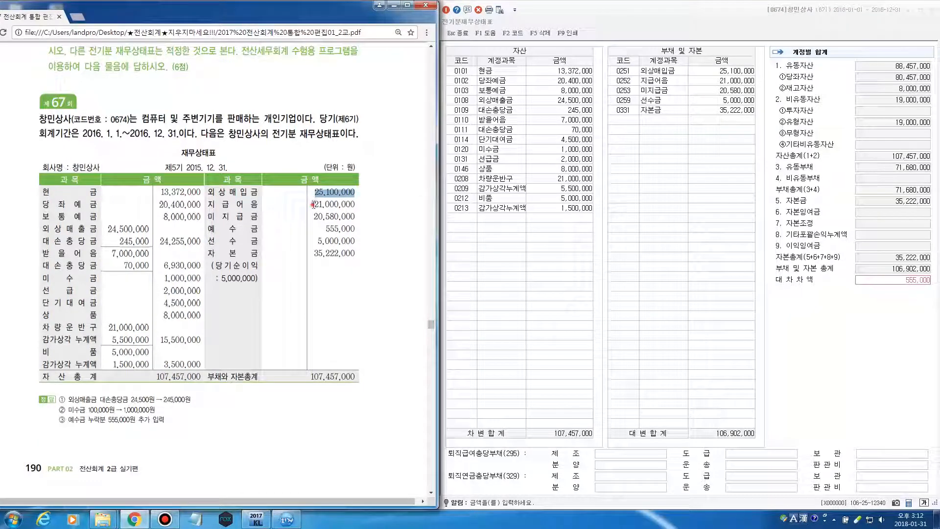
drag(314, 204, 354, 218)
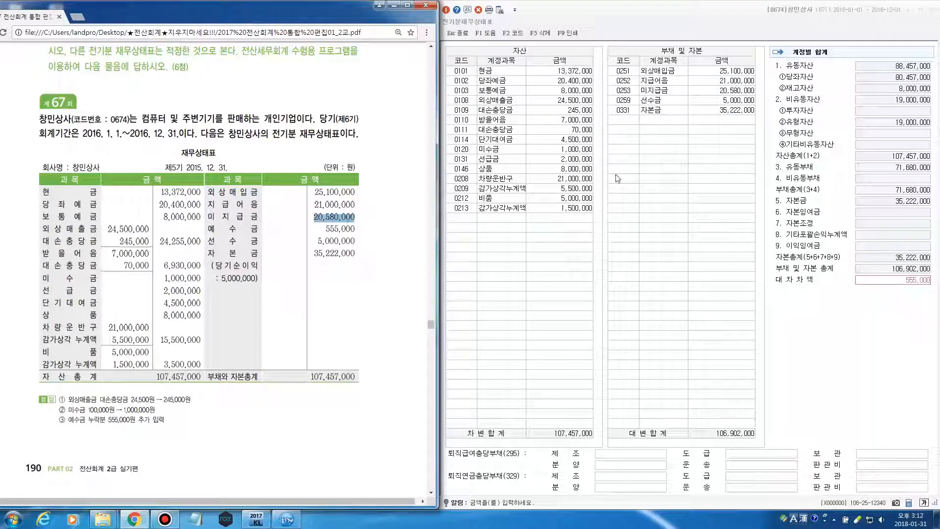
click(730, 92)
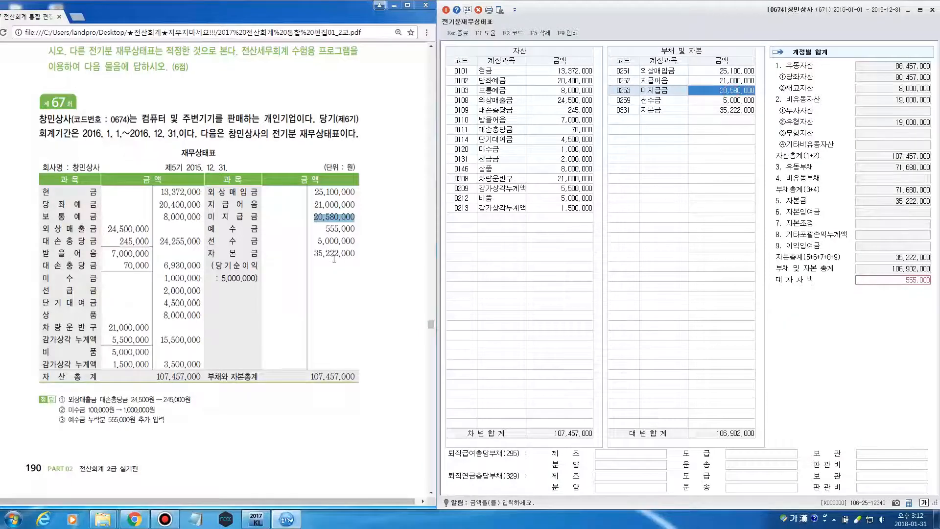
Add the missing 0254 예수금 account to 부채 및 자본 through an account code search, with the amount 555,000
drag(323, 229, 355, 228)
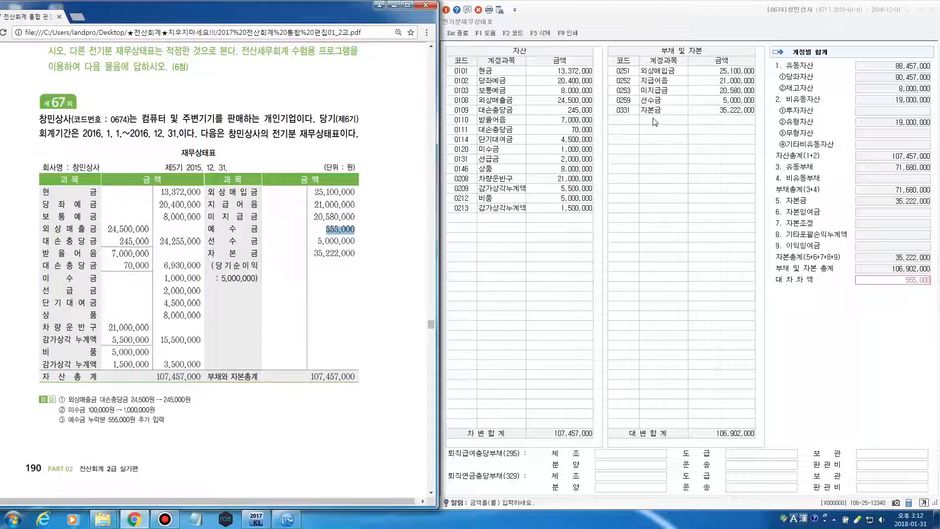
click(634, 124)
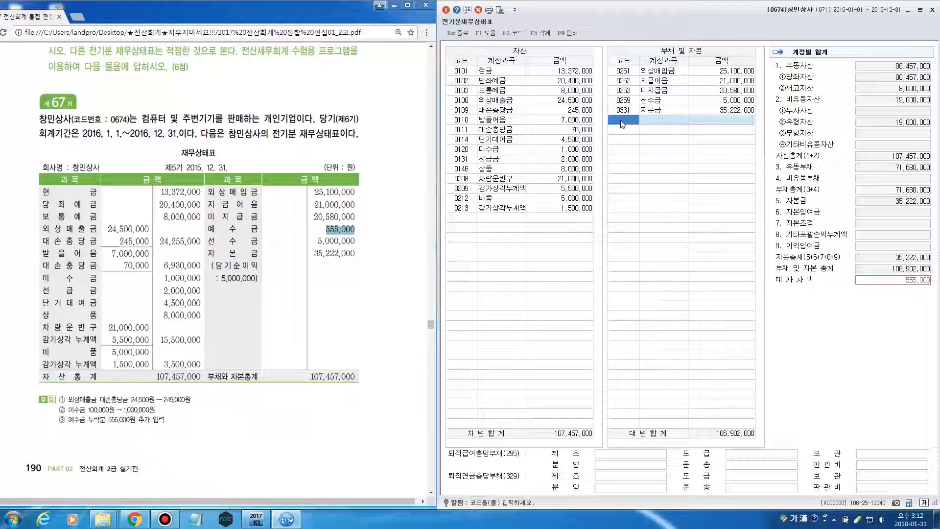
key(F2)
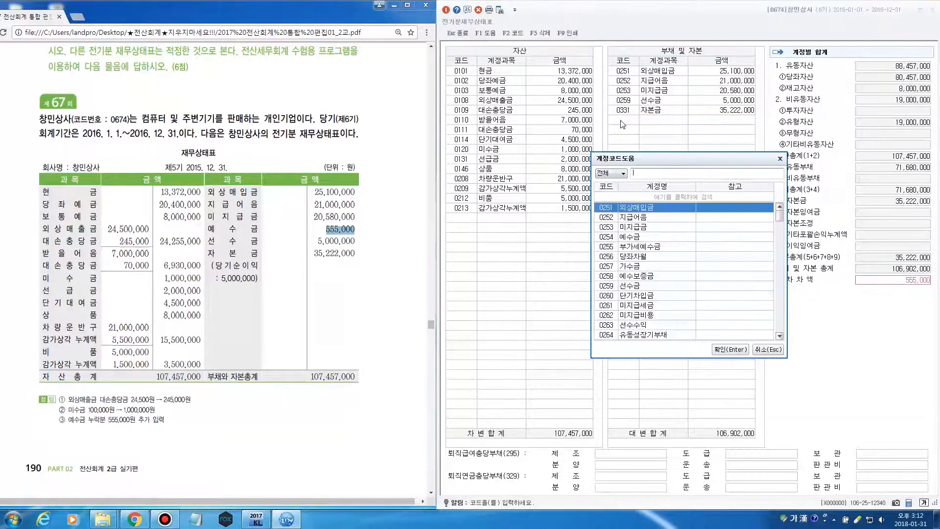
text(예수금)
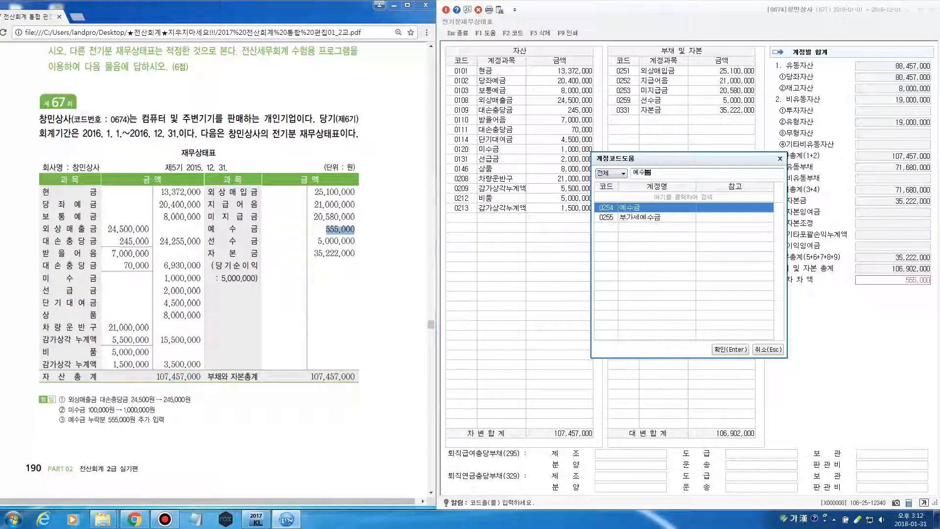
key(Return)
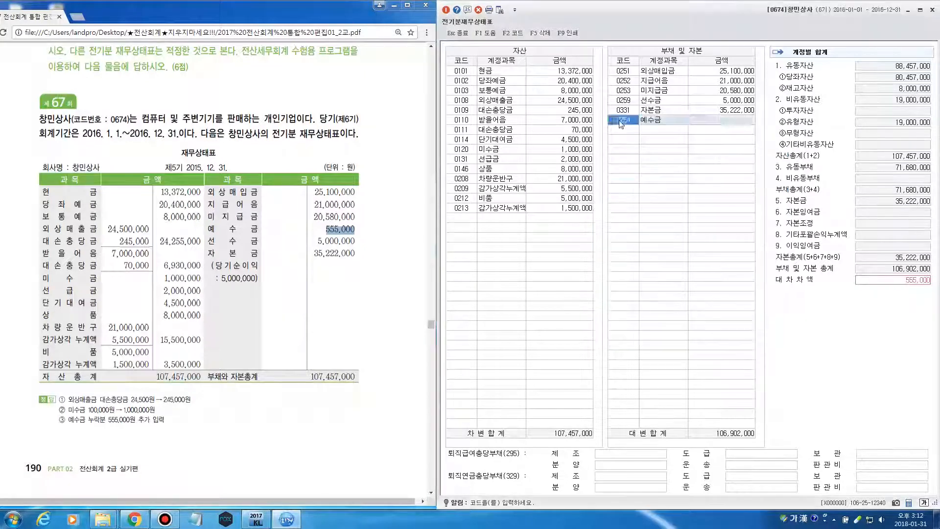
text(5550000)
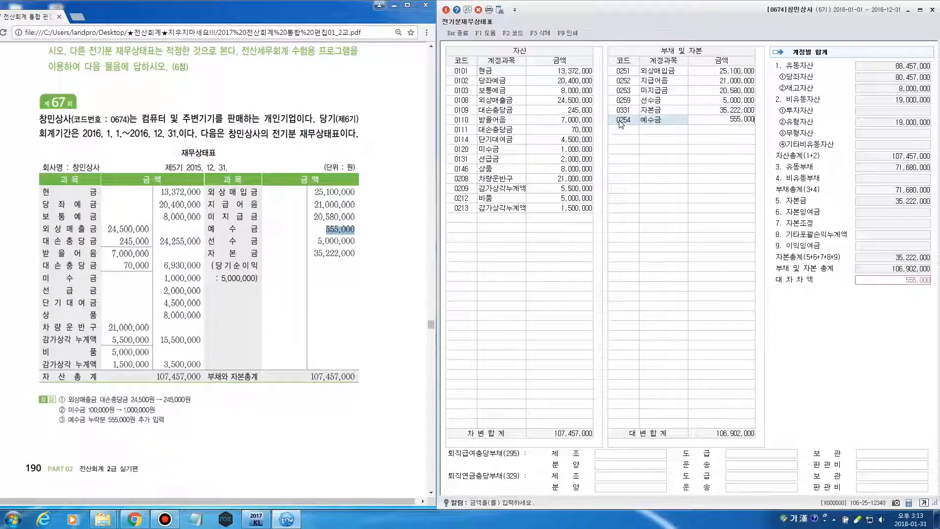
key(Return)
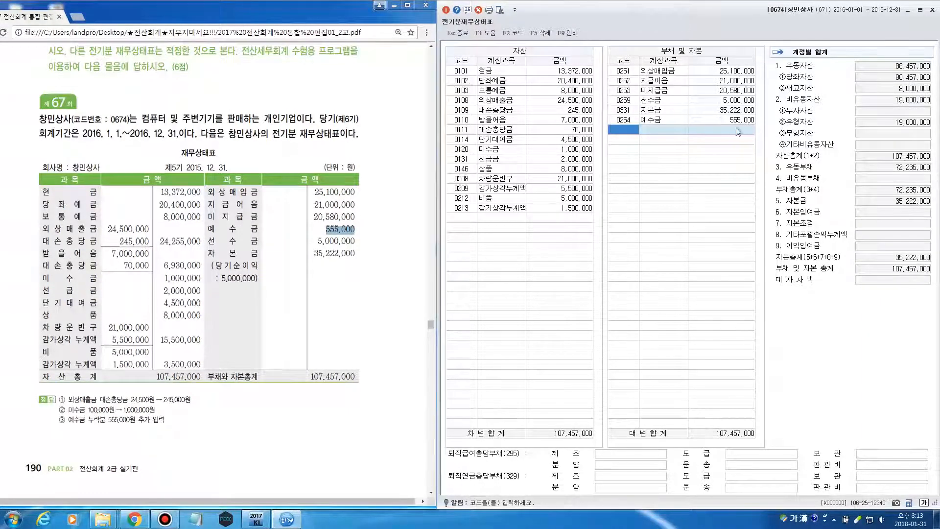
click(660, 122)
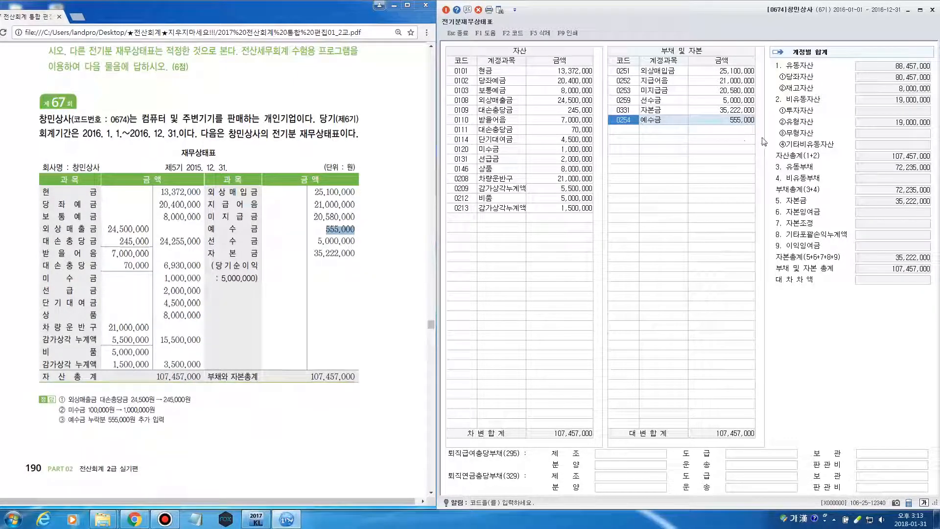
Compare the textbook's 선수금, 자본금 and 부채와 자본총계 with the 전기분재무상태표, check 대차차액, and close the statement
drag(318, 241, 353, 243)
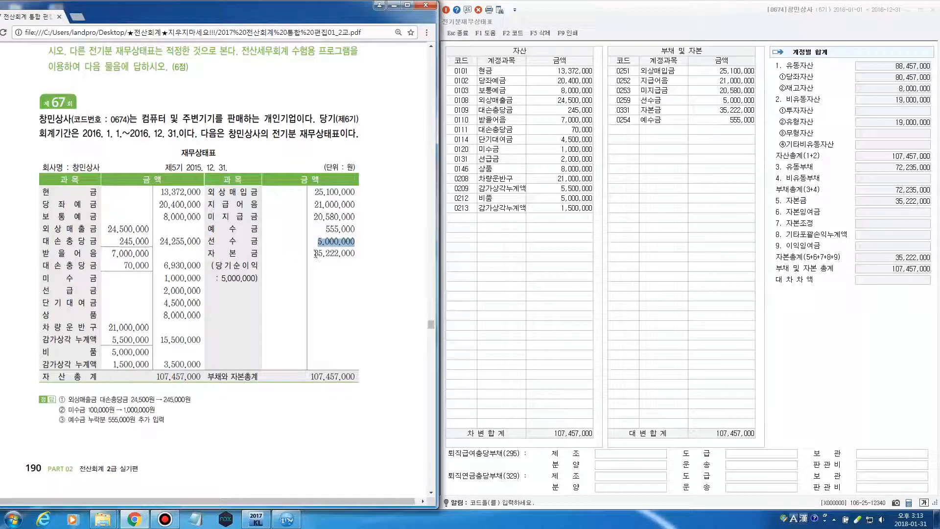
drag(314, 254, 355, 255)
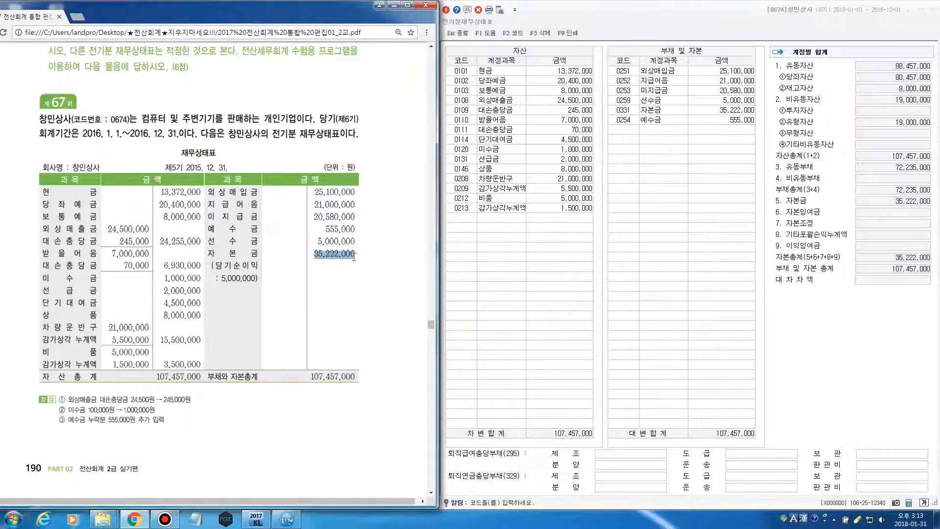
click(722, 111)
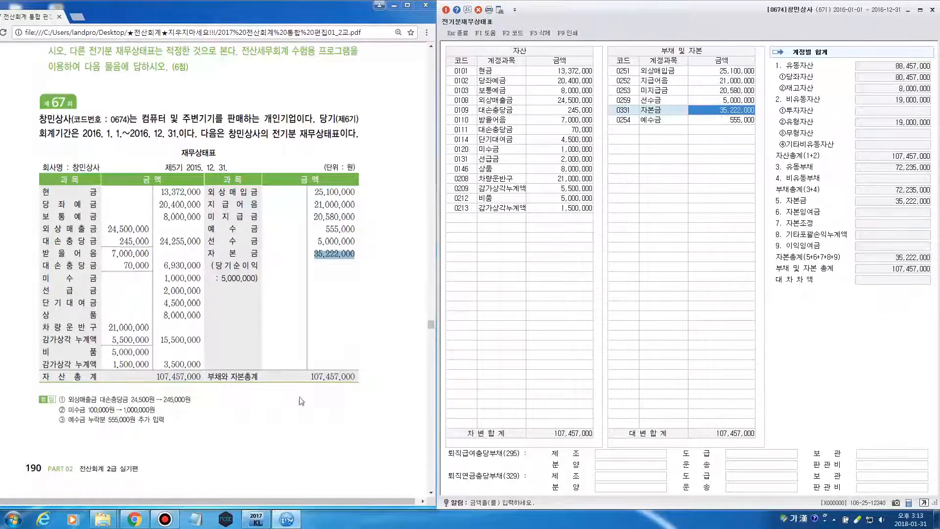
drag(311, 376, 356, 376)
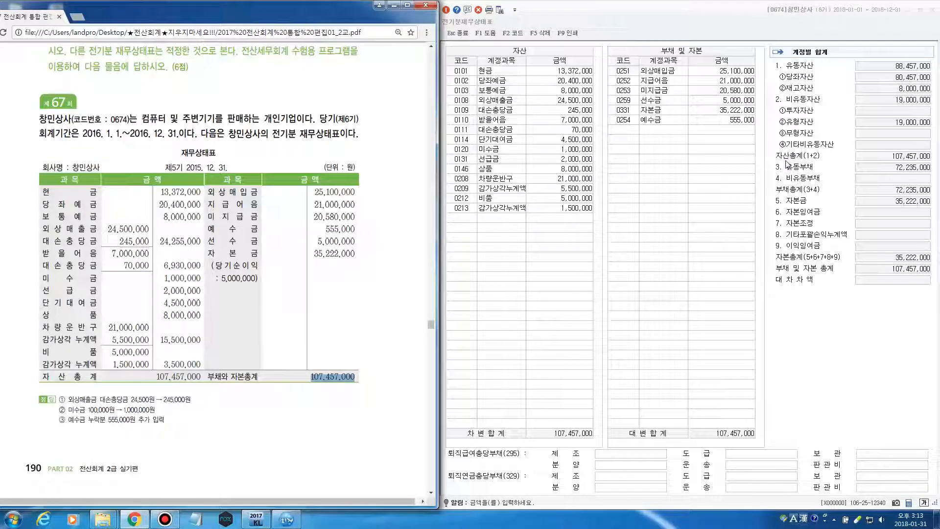
click(819, 286)
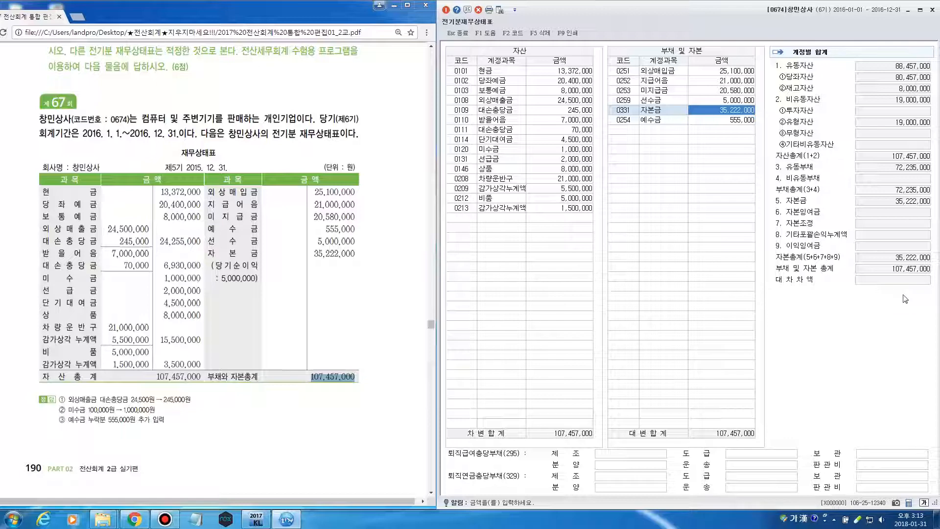
click(932, 10)
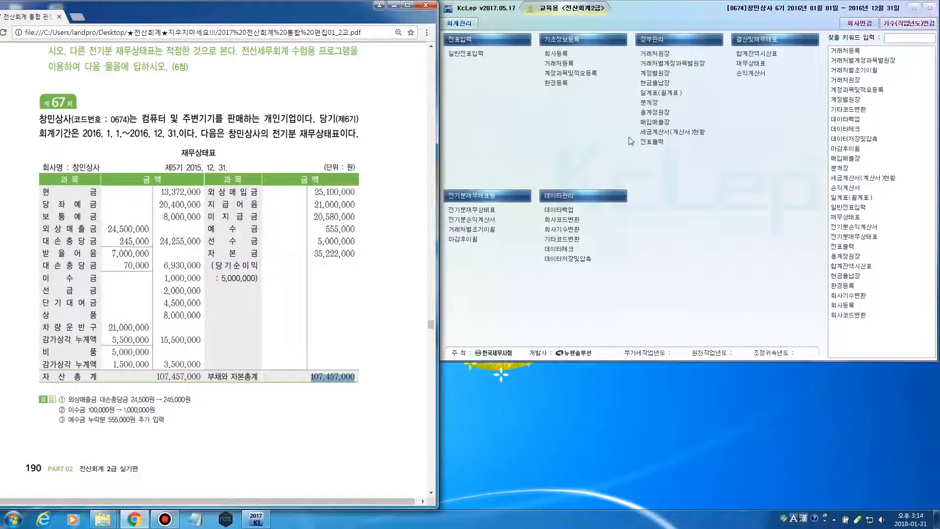
Find the 전기분 손익계산서 section on page 187 of the textbook PDF and highlight its heading
click(392, 169)
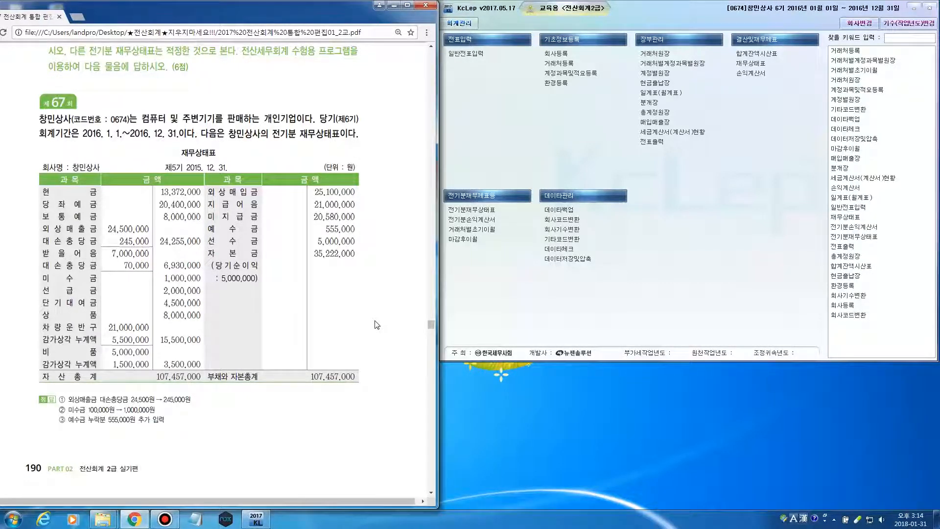
scroll(376, 325, up, 20)
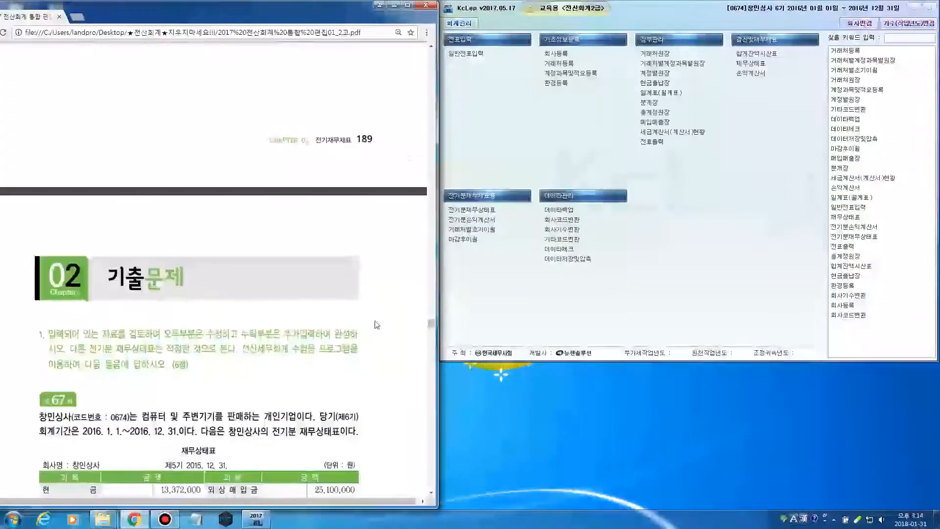
scroll(376, 325, up, 20)
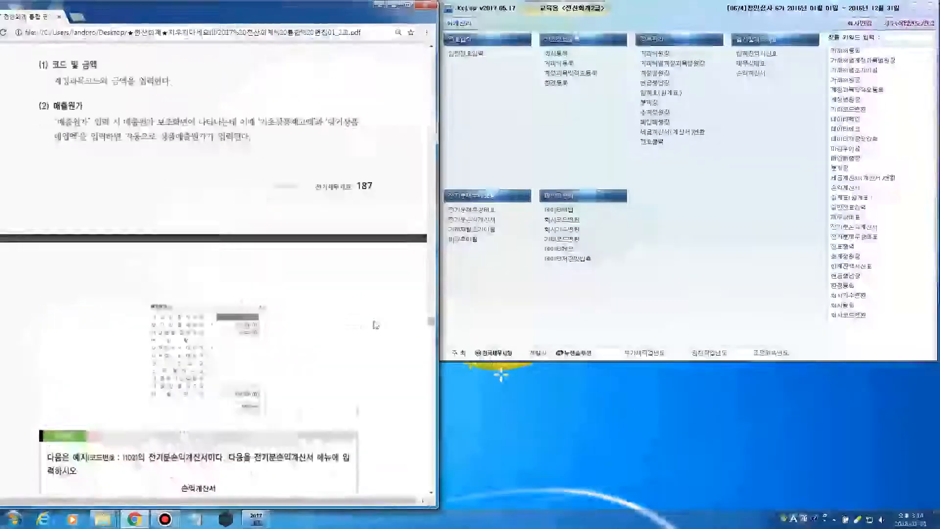
scroll(375, 324, down, 2)
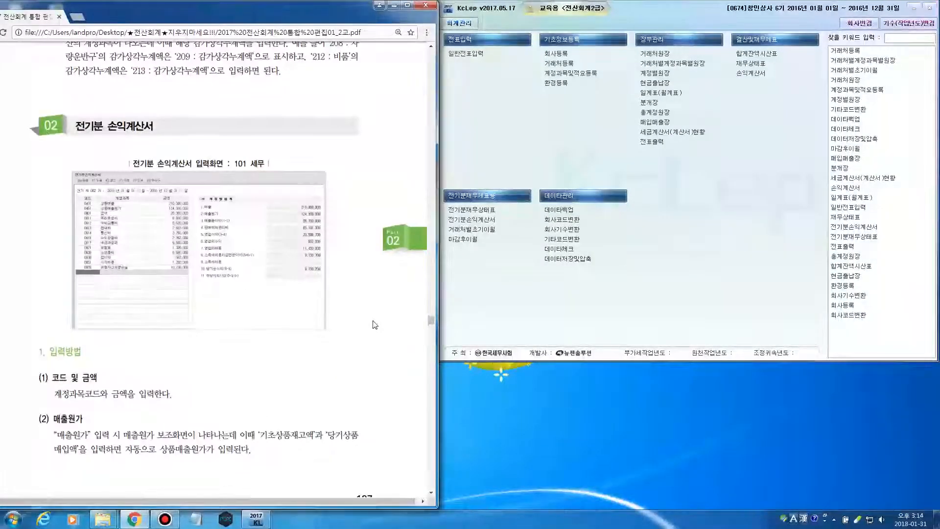
scroll(375, 325, up, 1)
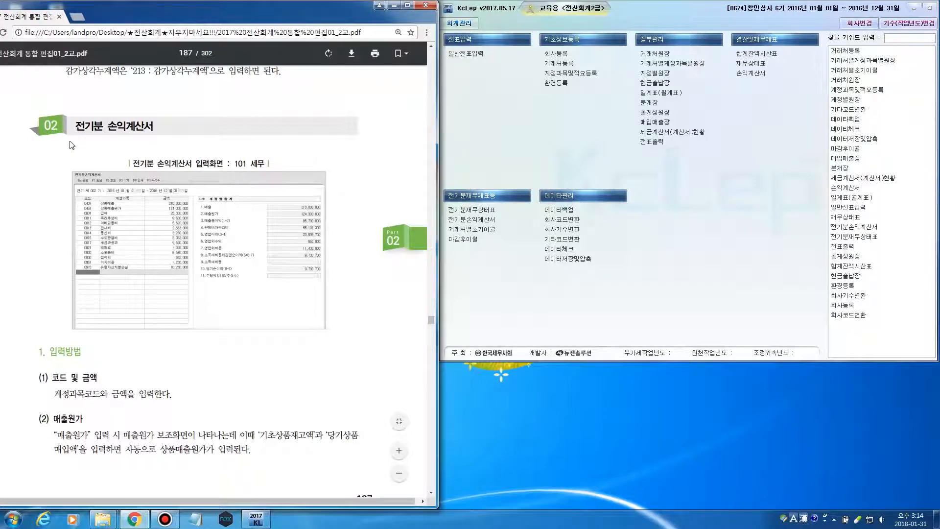
drag(75, 127, 155, 126)
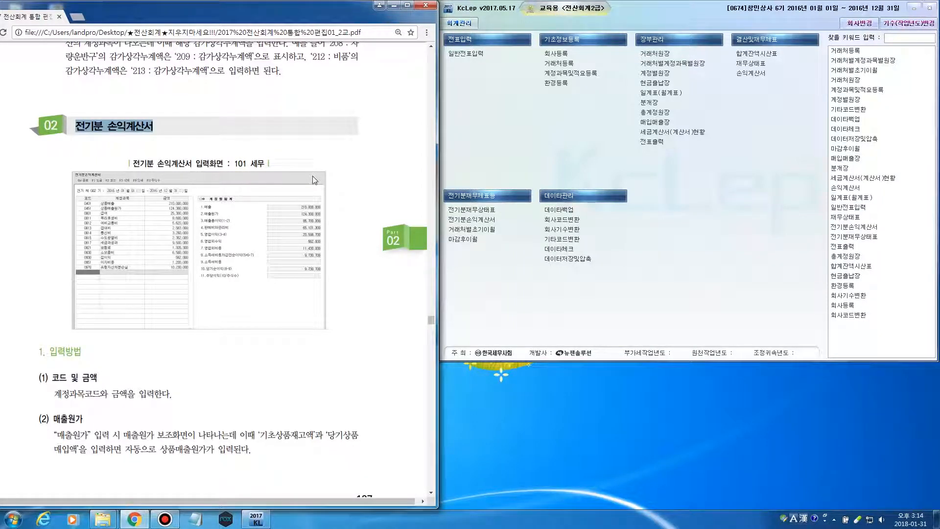
Open 전기분손익계산서 for 창민상사 in KcLep and extend its window down to the taskbar
click(507, 176)
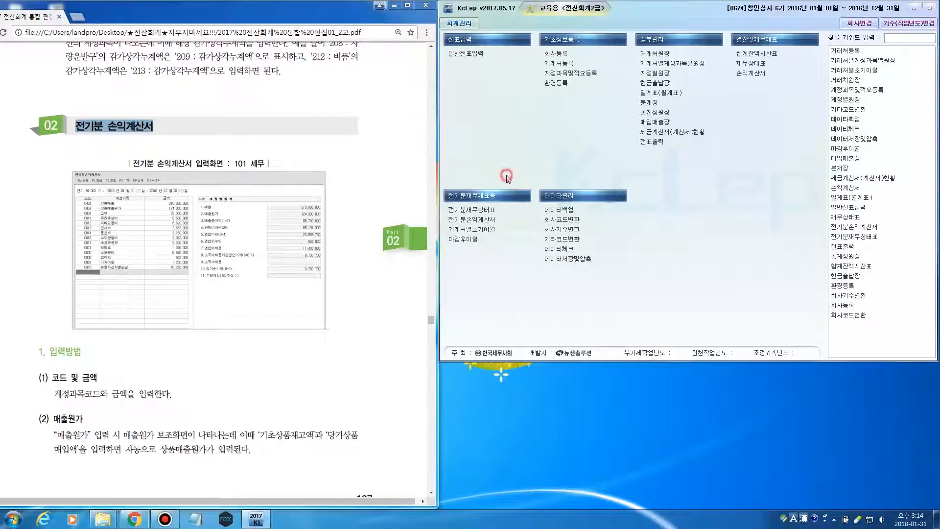
click(496, 220)
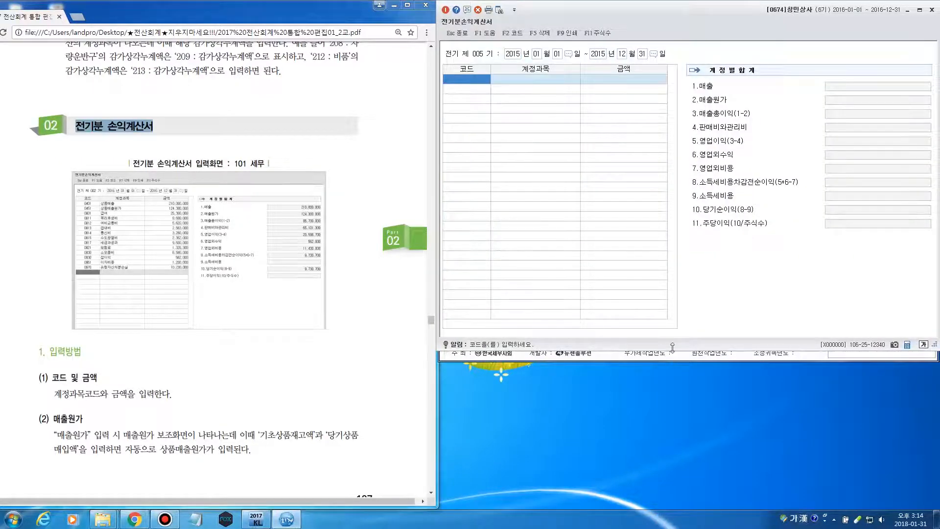
drag(674, 349, 716, 506)
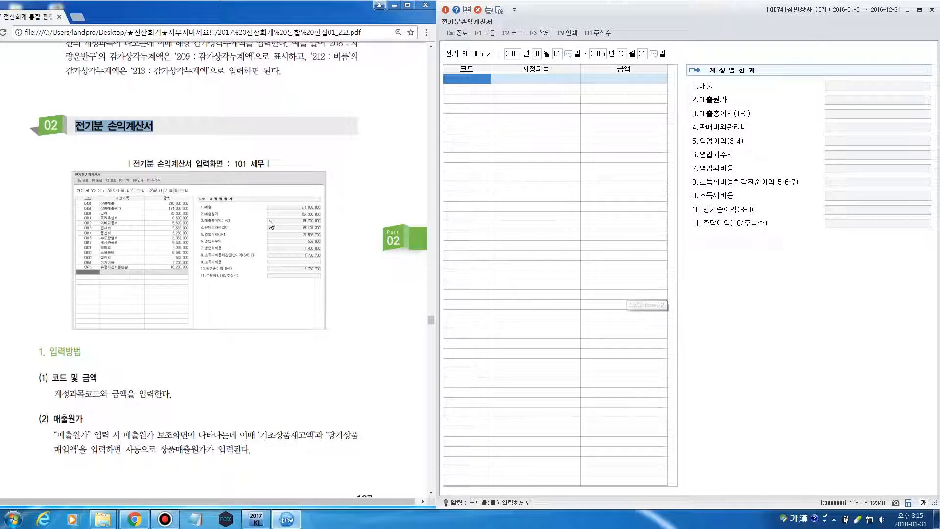
Following the textbook's 입력방법, add the 0401 상품매출 account to the income statement with the amount 10,000,000
click(300, 161)
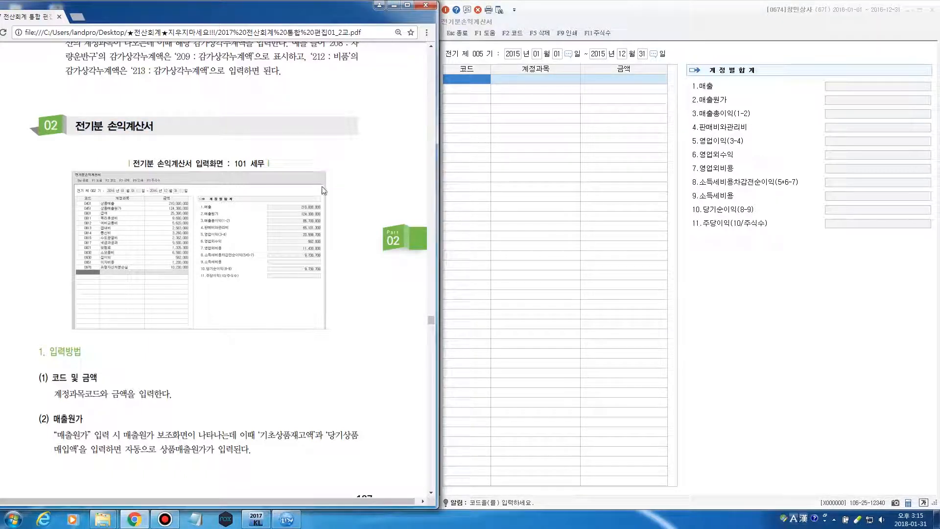
scroll(315, 223, down, 1)
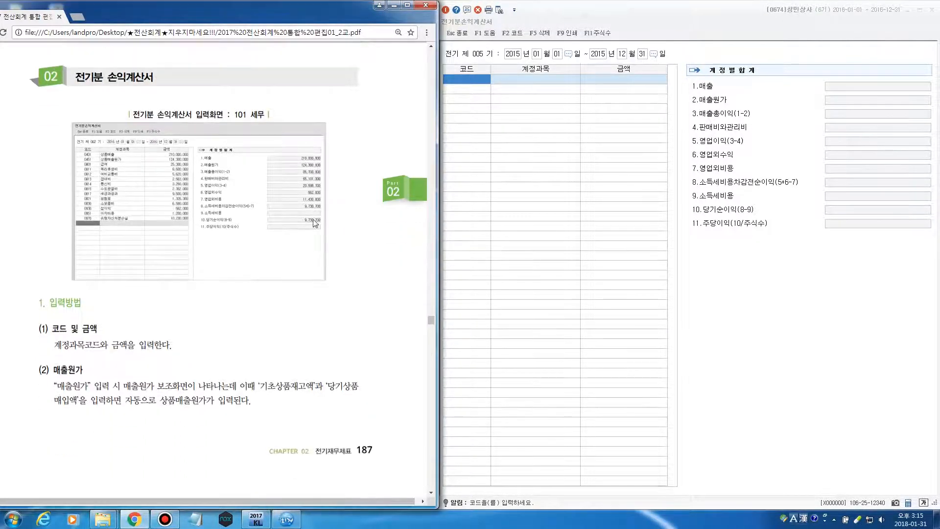
scroll(315, 223, down, 1)
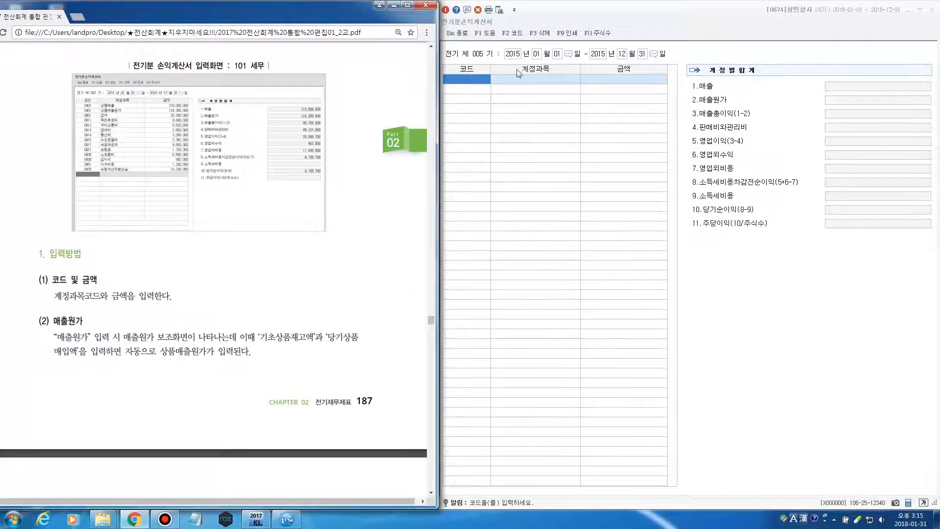
click(479, 80)
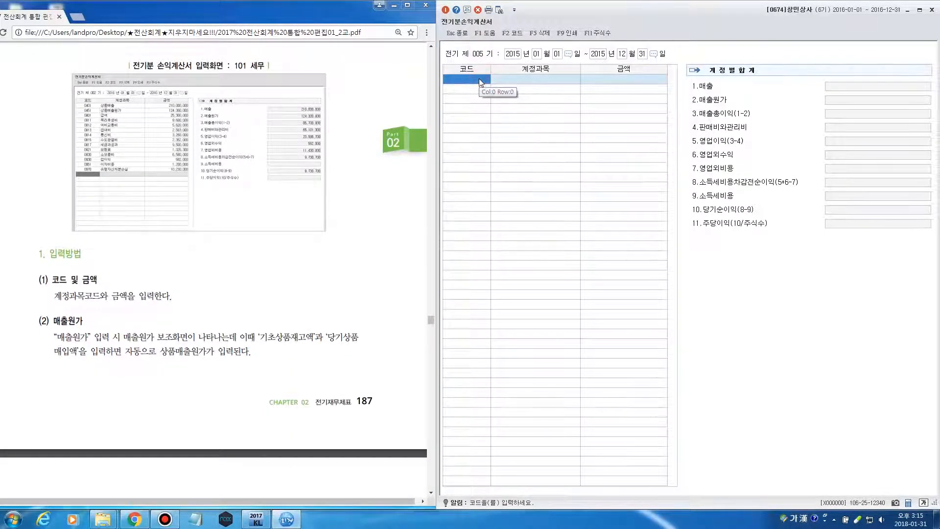
key(F2)
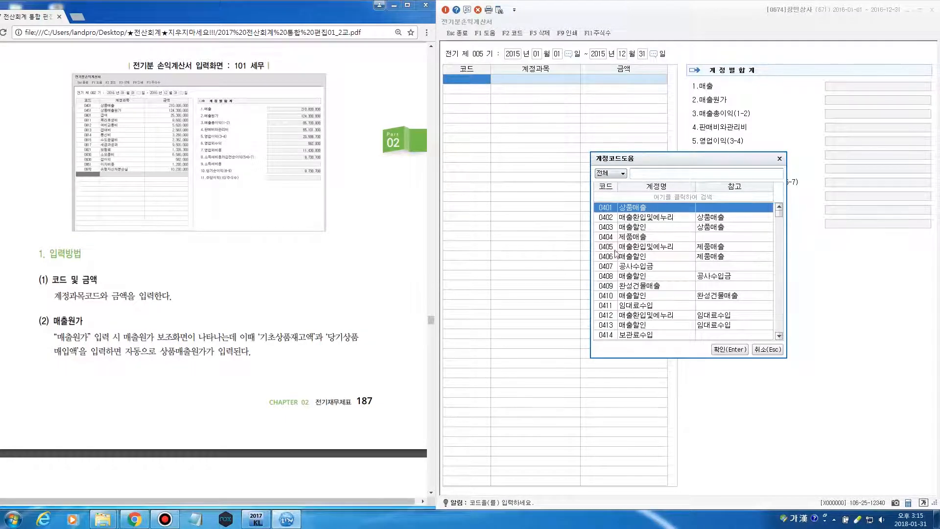
click(647, 207)
click(648, 207)
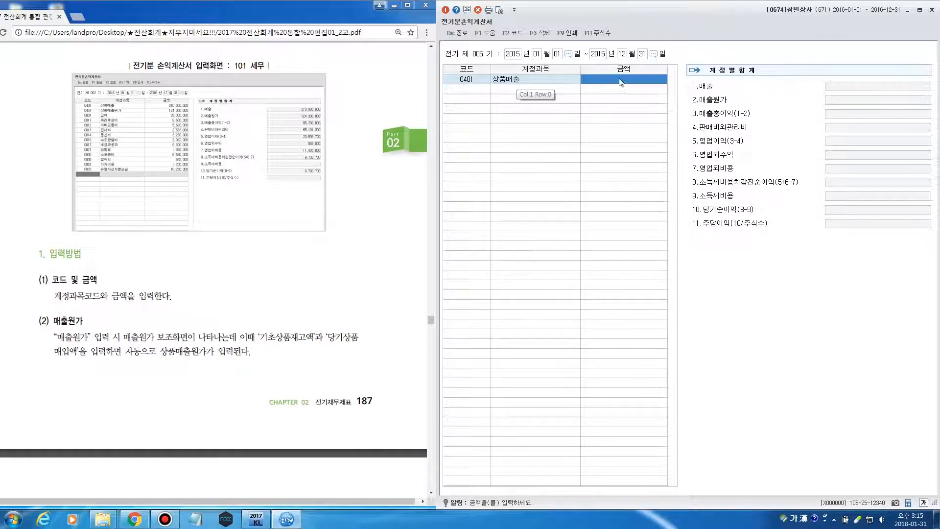
click(636, 78)
text(100)
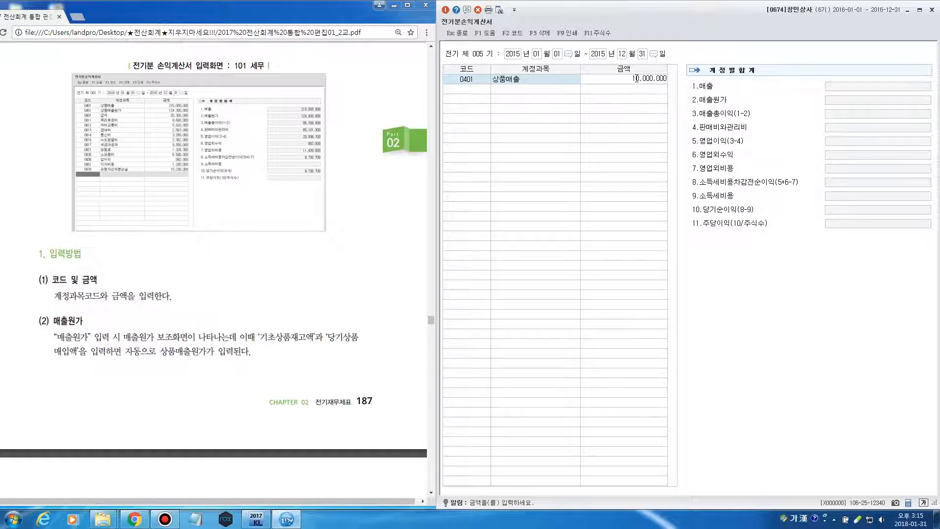
key(Return)
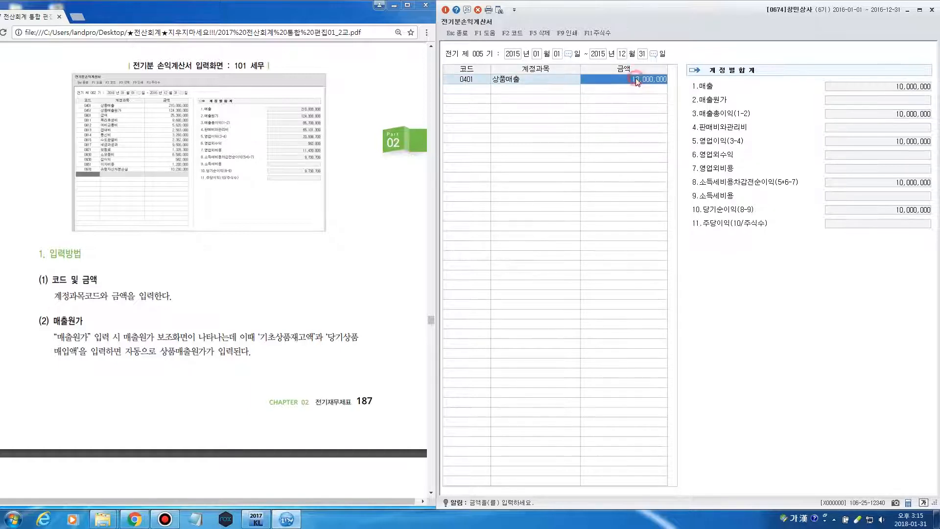
Add the 0451 상품매출원가 account on the second row by searching the account codes for 매출원가
click(379, 252)
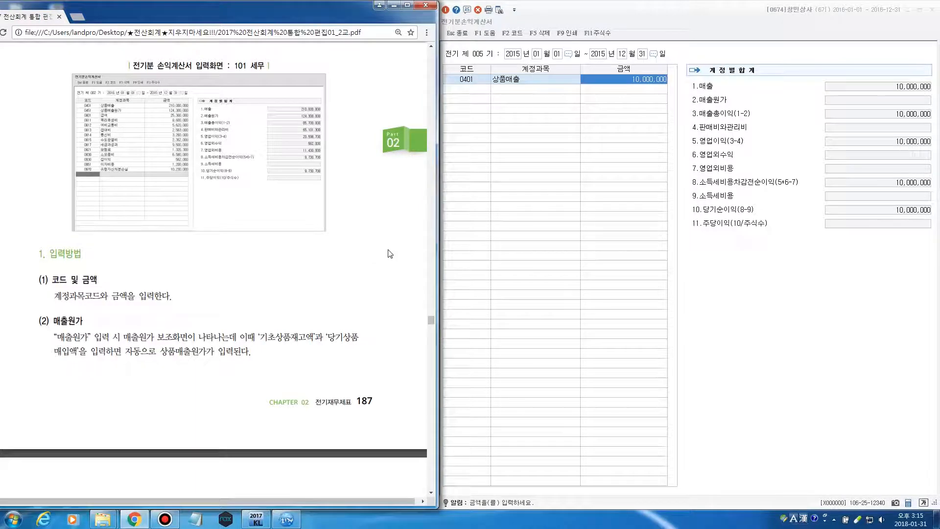
scroll(389, 255, down, 1)
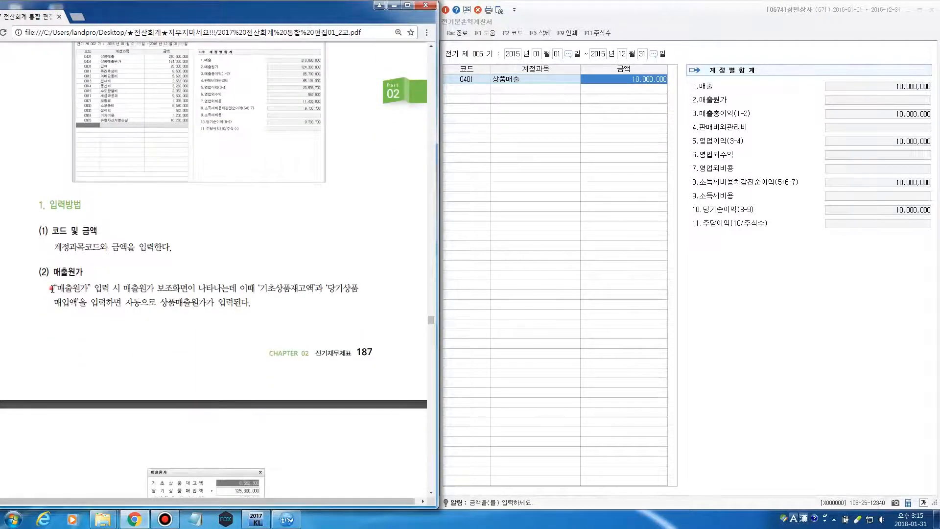
drag(55, 288, 89, 289)
click(469, 88)
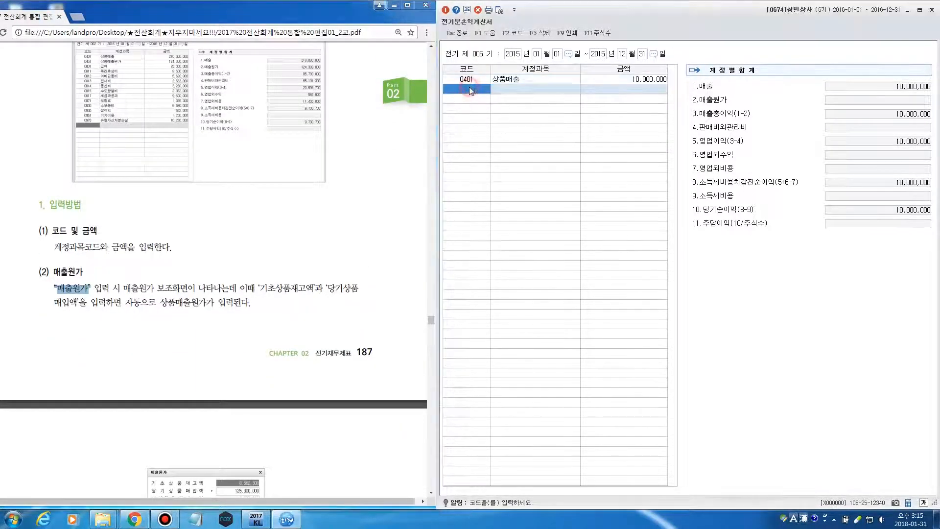
key(F2)
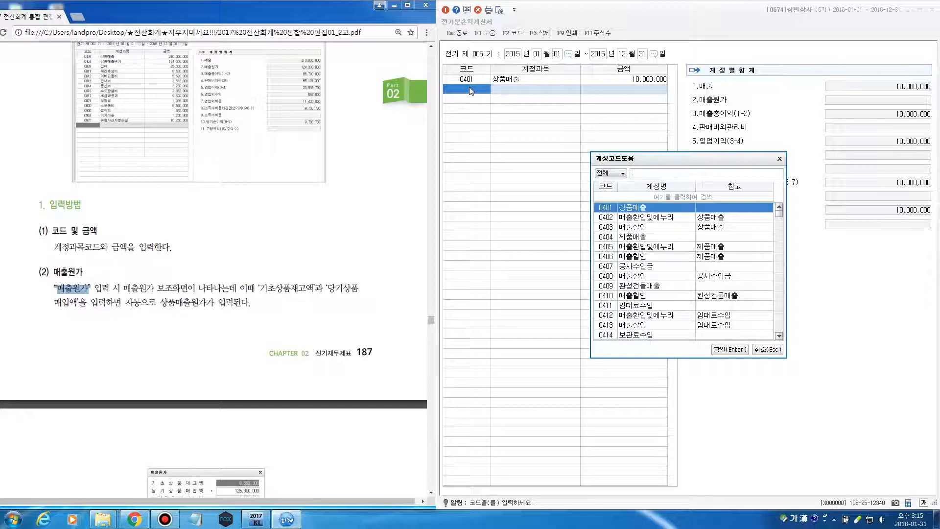
text(매추)
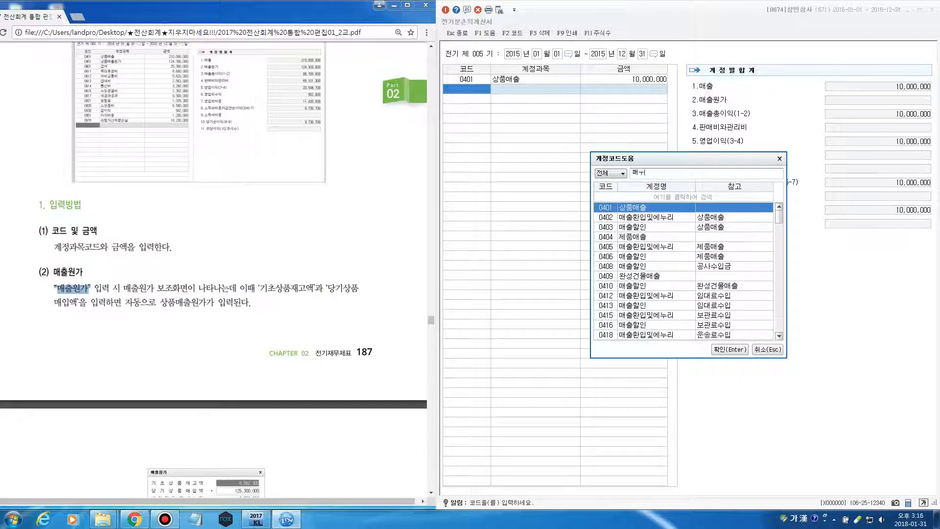
text(출원가)
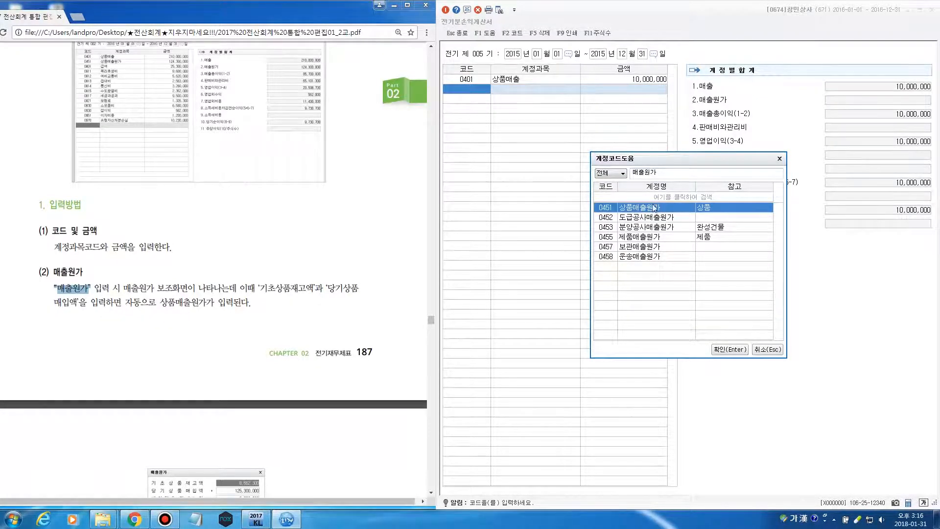
click(658, 238)
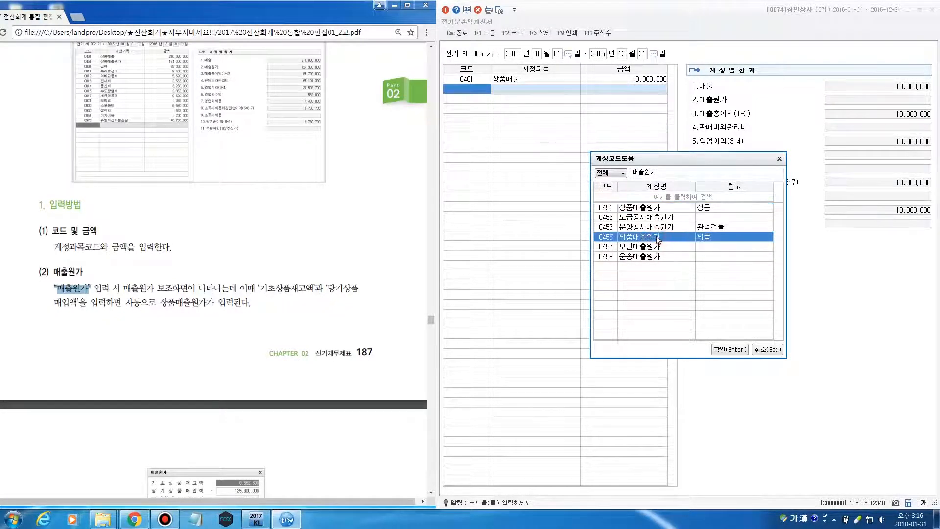
click(656, 208)
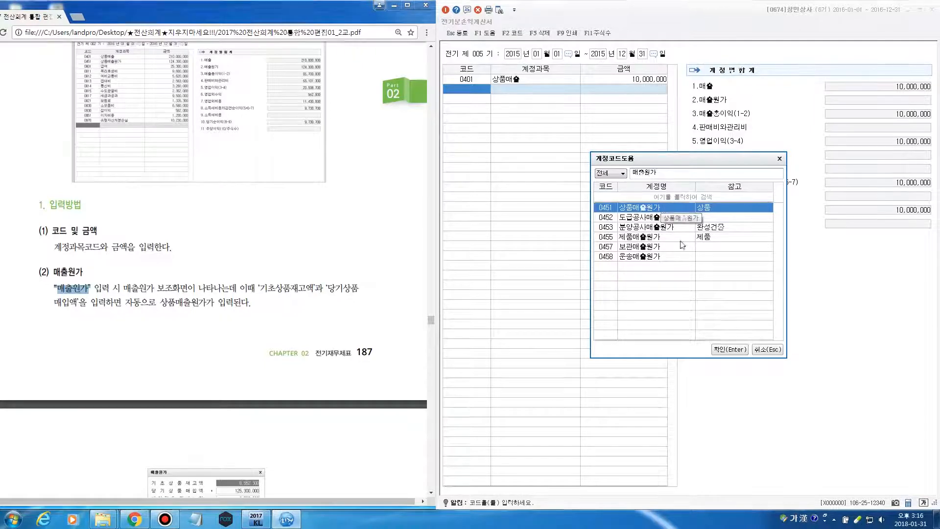
click(721, 351)
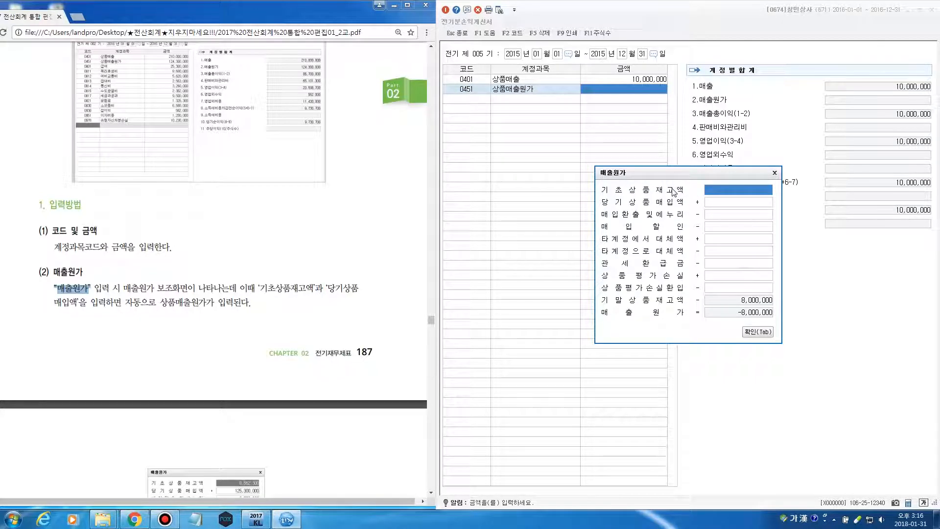
Enter 10,000,000 as 기초상품재고액 and 5,000,000 as 당기상품매입액 in the 매출원가 breakdown and apply it to 상품매출원가
click(708, 205)
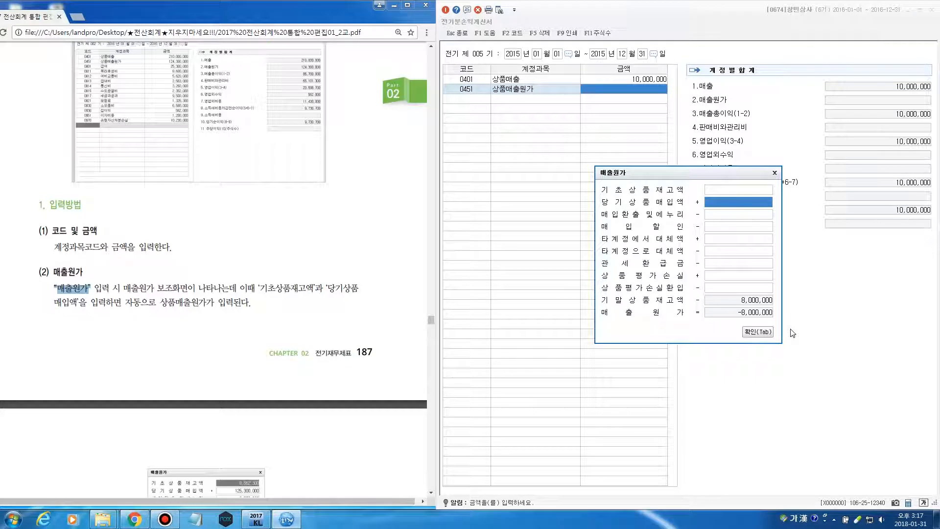
click(747, 193)
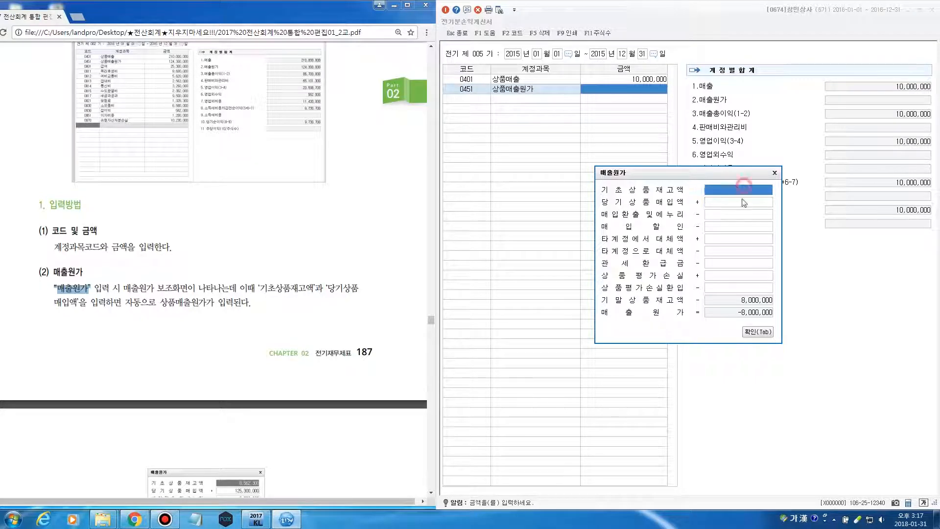
click(740, 204)
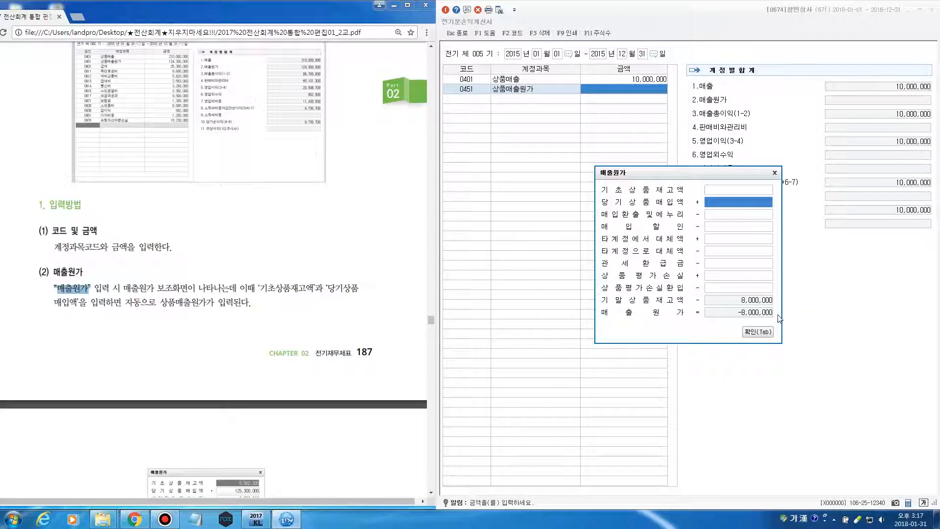
click(751, 191)
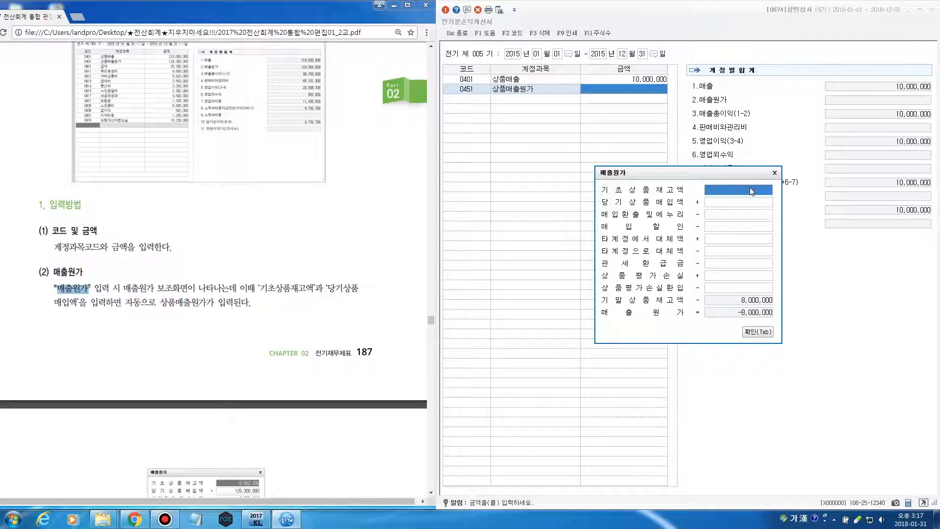
text(100000,000)
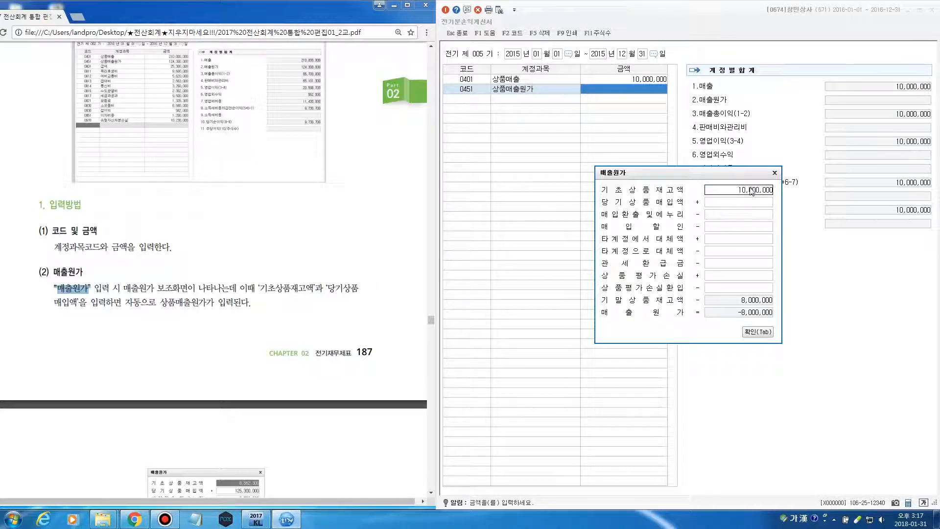
key(Return)
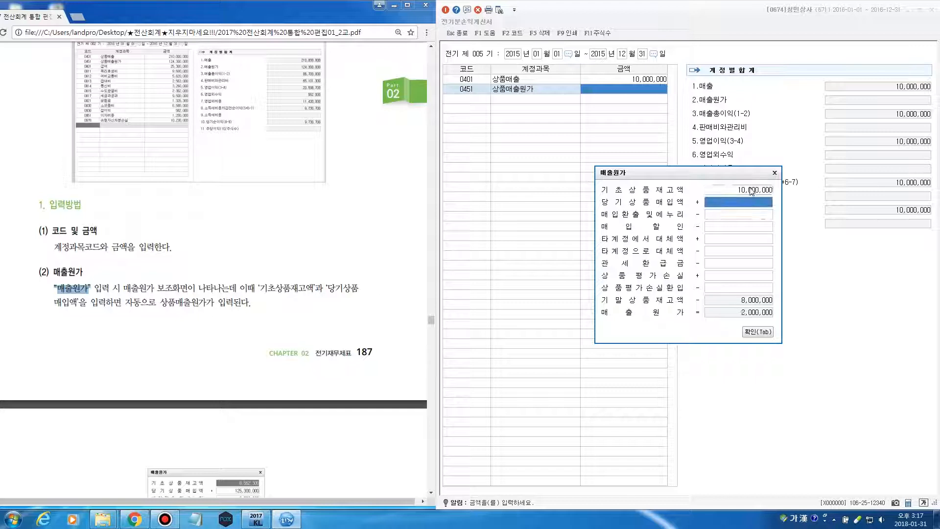
text(5000)
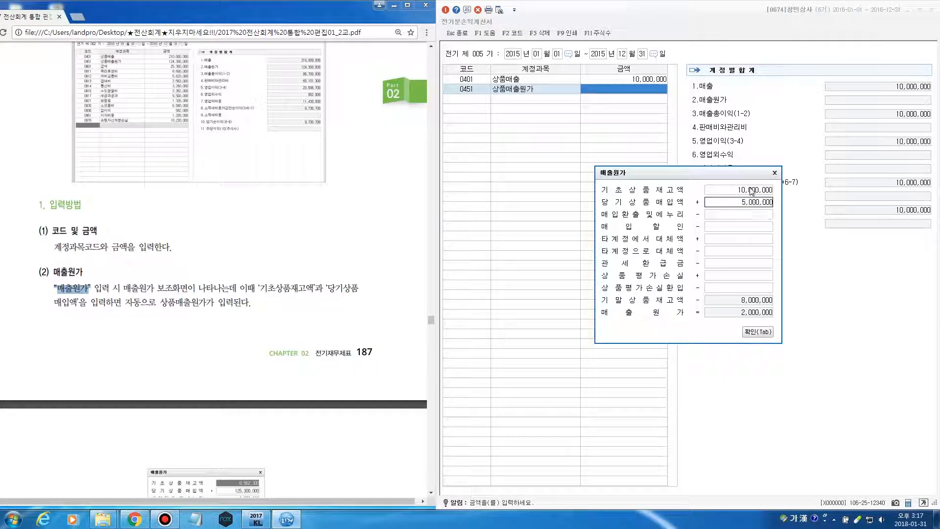
key(Return)
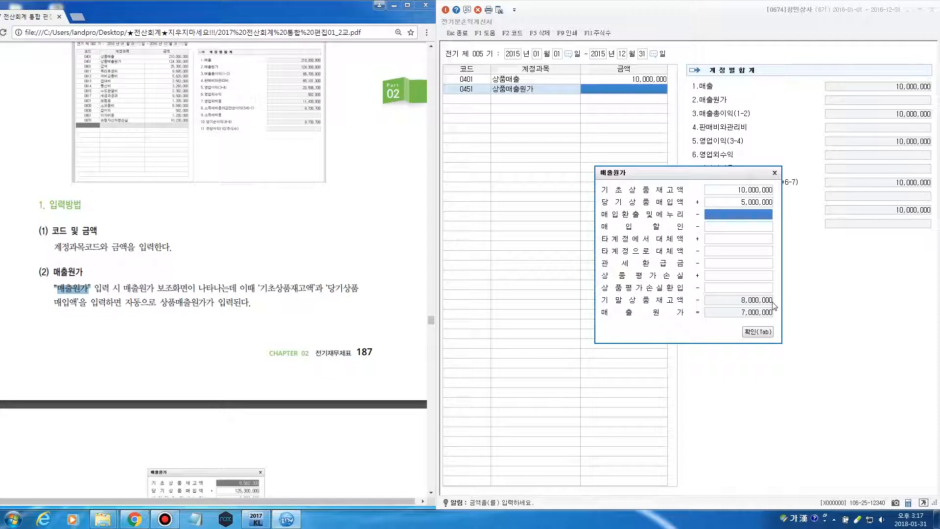
click(757, 333)
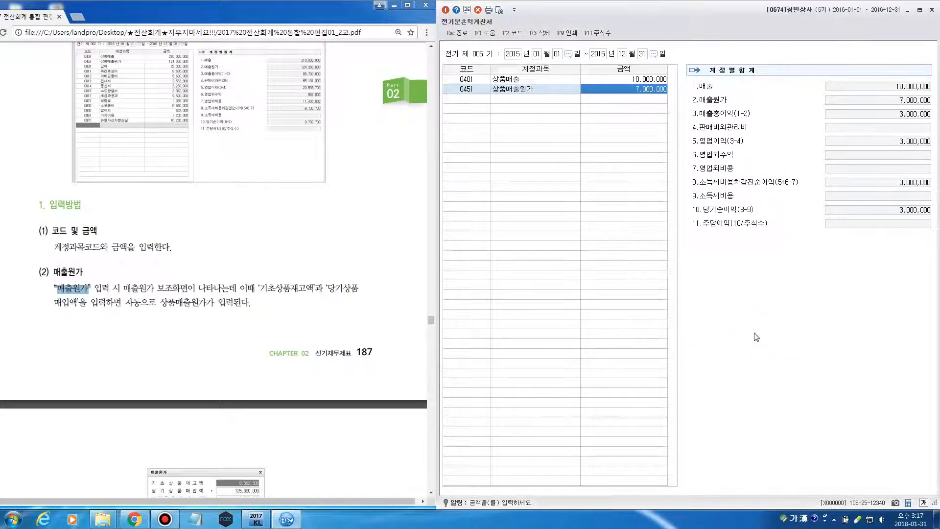
Find the 특별회차 income statement problem on page 191 of the textbook PDF and highlight its company name and code, 제일상사 (2002)
click(381, 256)
scroll(382, 260, down, 4)
scroll(382, 260, down, 6)
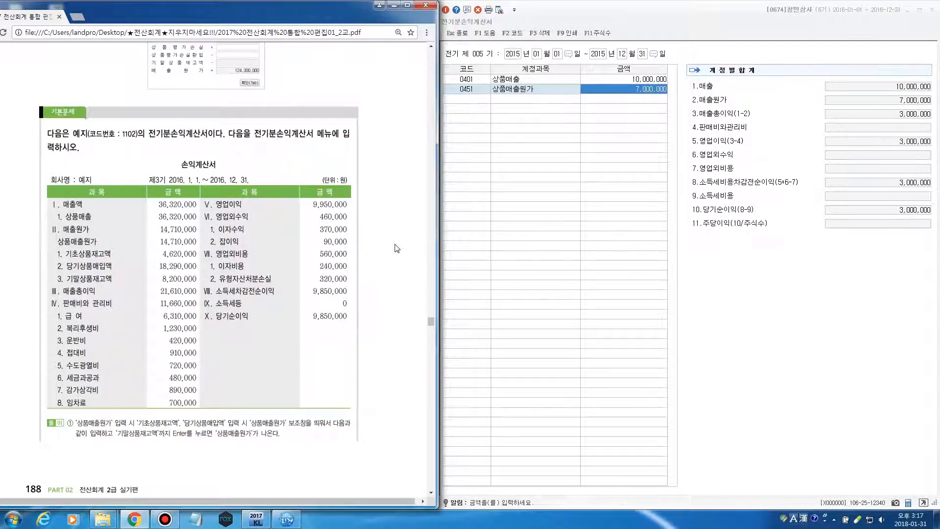
scroll(396, 243, down, 15)
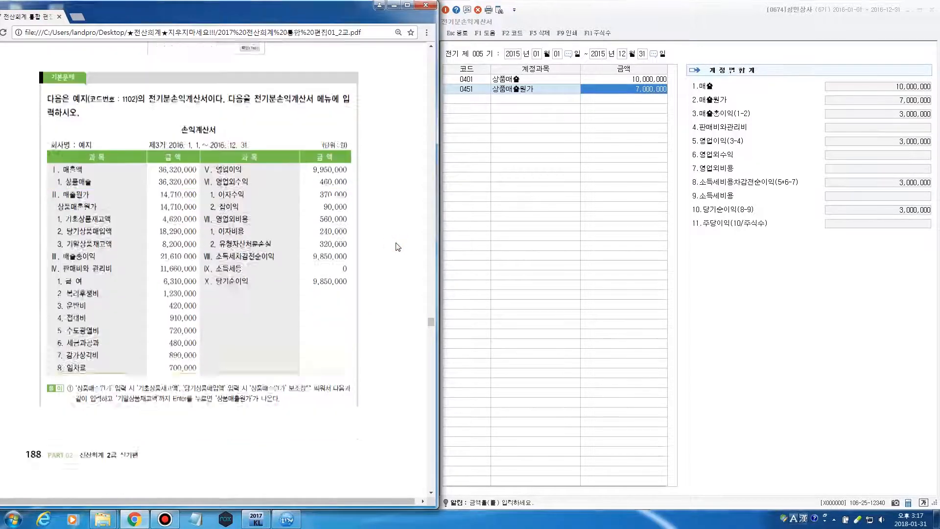
scroll(398, 248, down, 5)
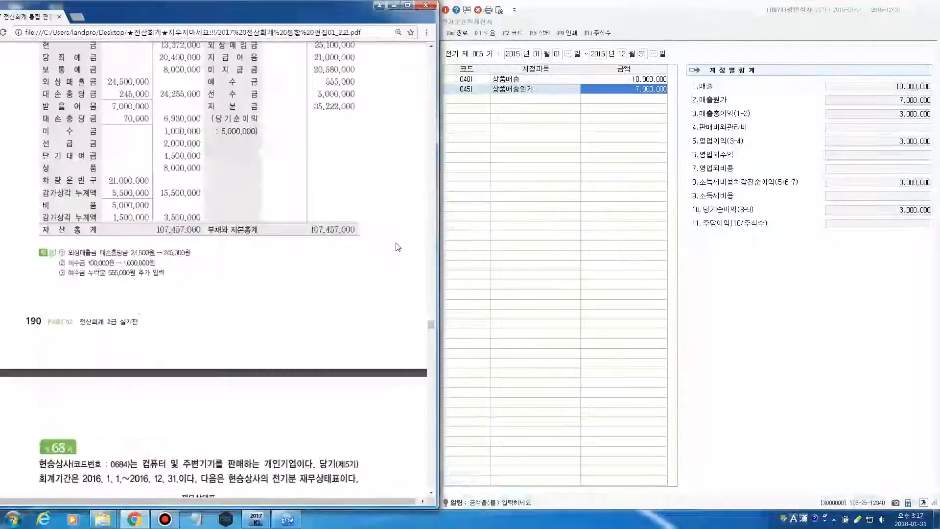
scroll(398, 247, down, 4)
scroll(398, 247, down, 2)
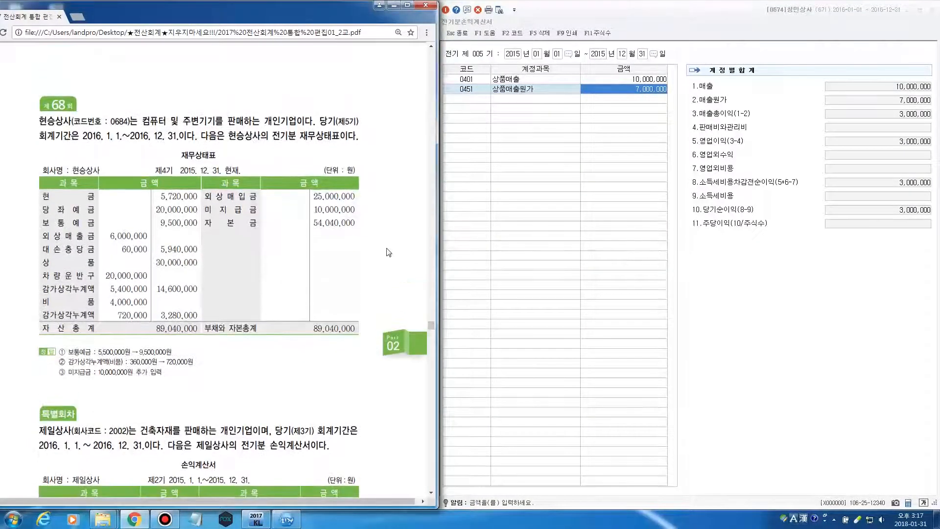
scroll(386, 244, down, 15)
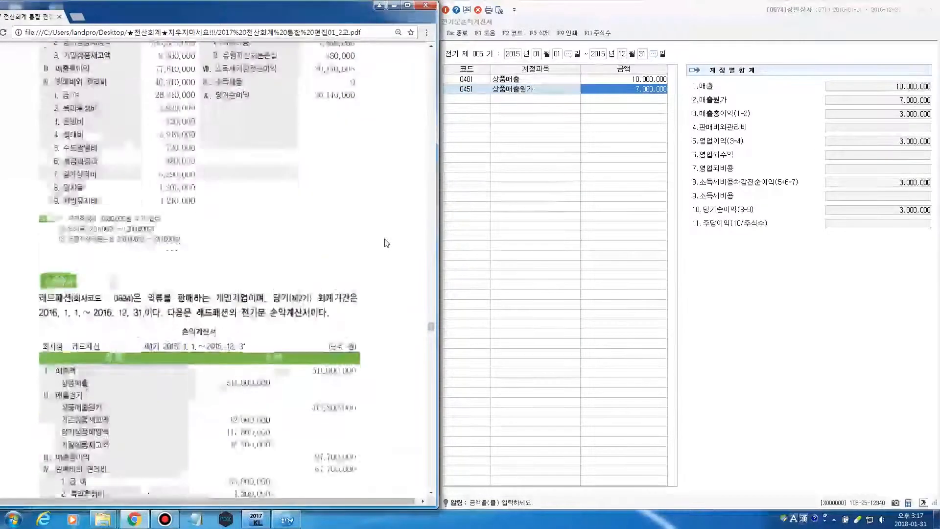
scroll(386, 243, down, 8)
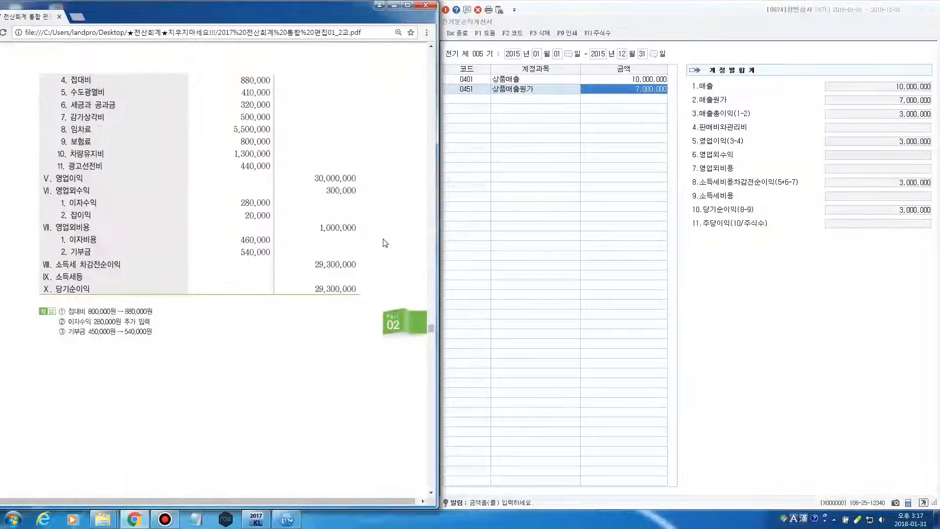
scroll(385, 243, up, 10)
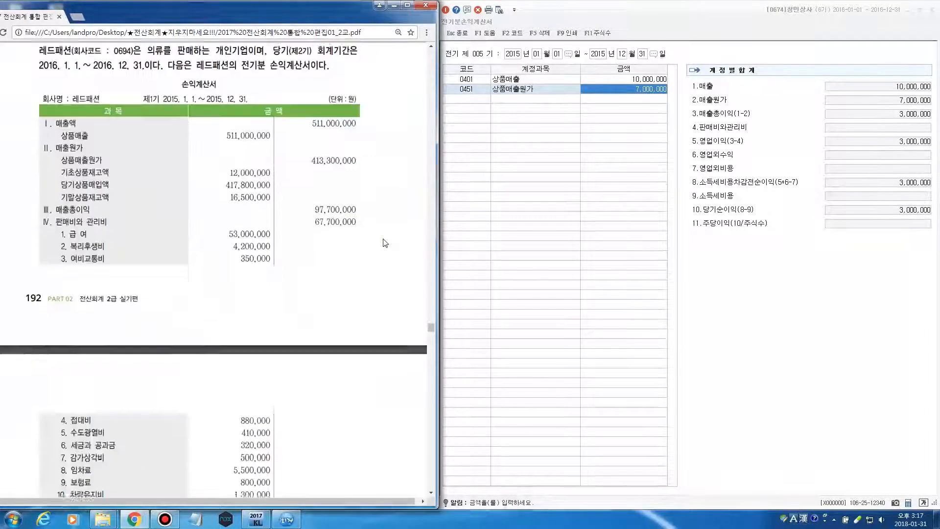
scroll(385, 242, up, 10)
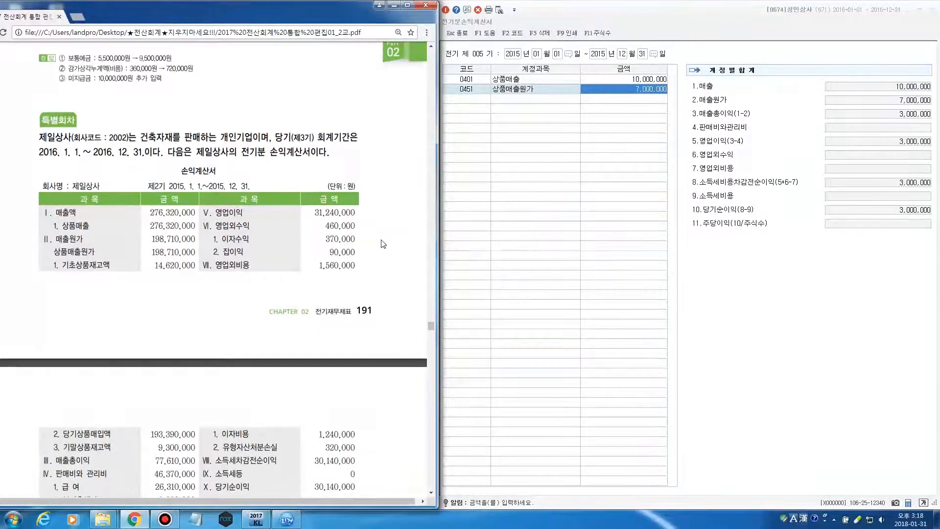
drag(42, 141, 122, 142)
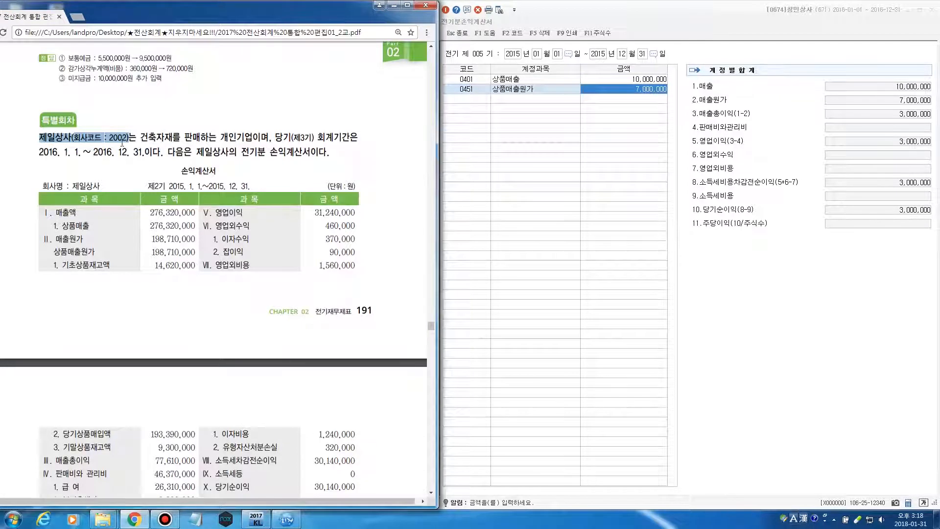
Close 창민상사's income statement and switch the KcLep working company to 제일상사 with code 2002, searching the company list for 제일
click(911, 35)
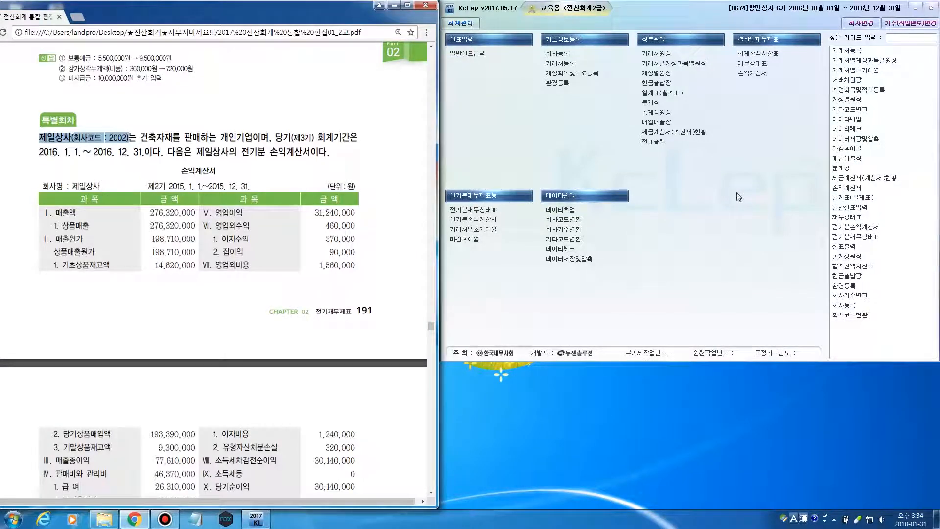
click(856, 25)
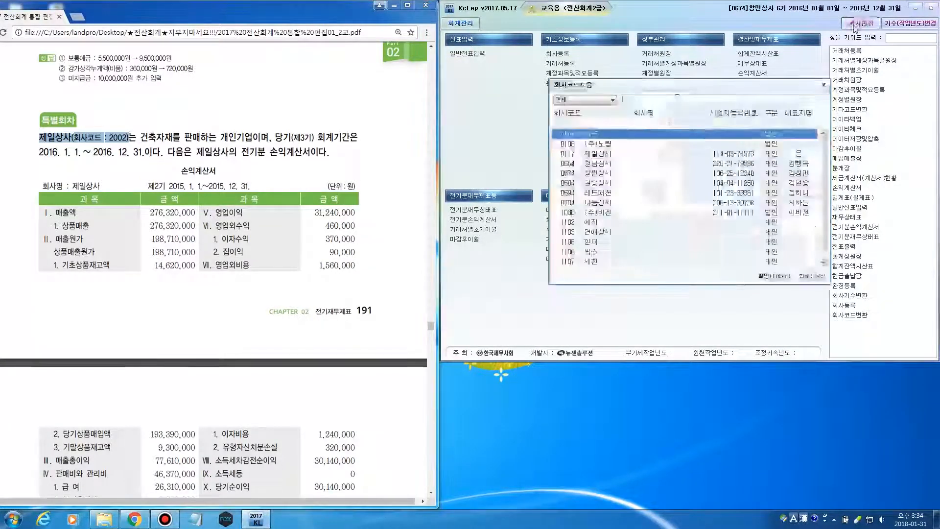
click(760, 99)
text(제일)
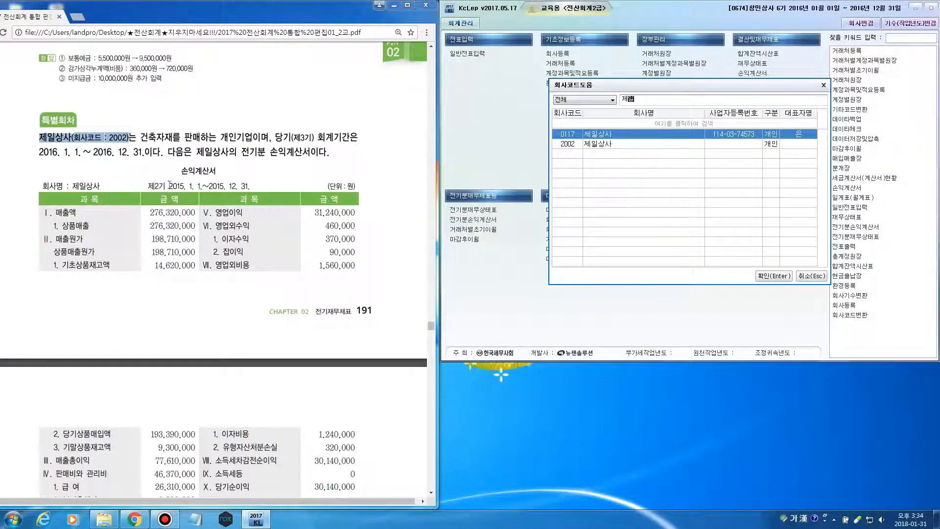
double_click(111, 138)
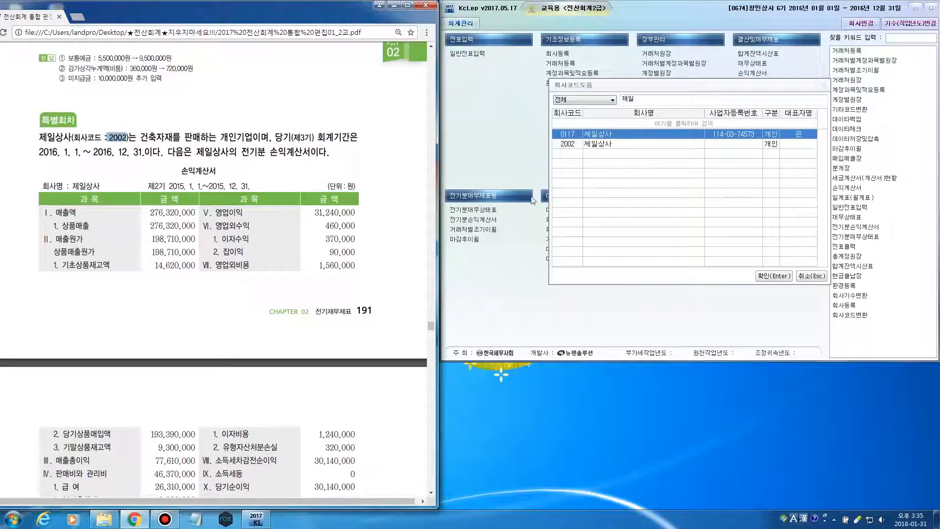
click(576, 144)
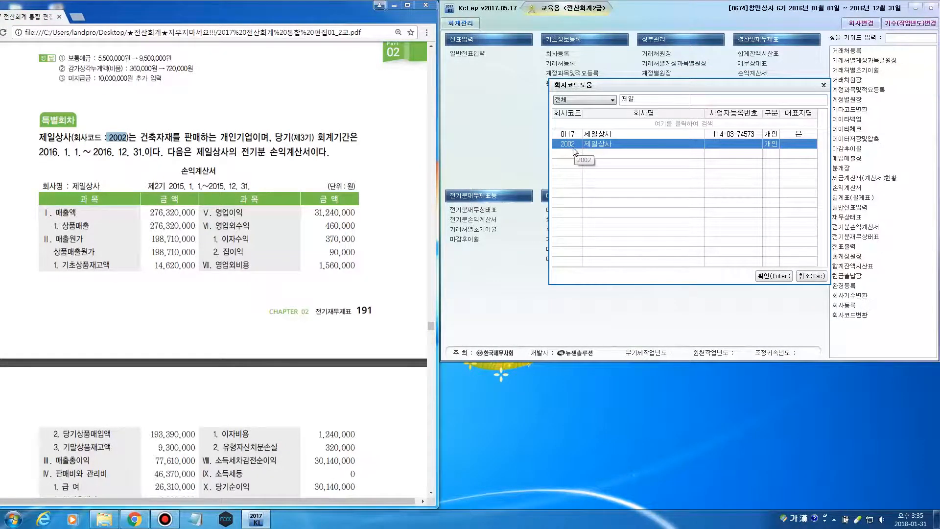
click(772, 276)
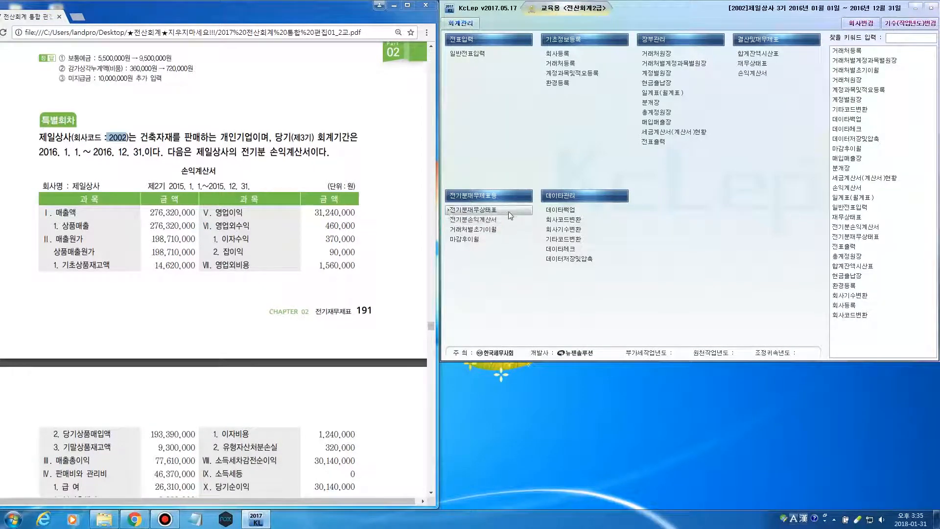
Highlight the problem's 제일상사의 전기분 손익계산서 wording, open 전기분손익계산서 in KcLep and extend its window down to the taskbar
click(511, 224)
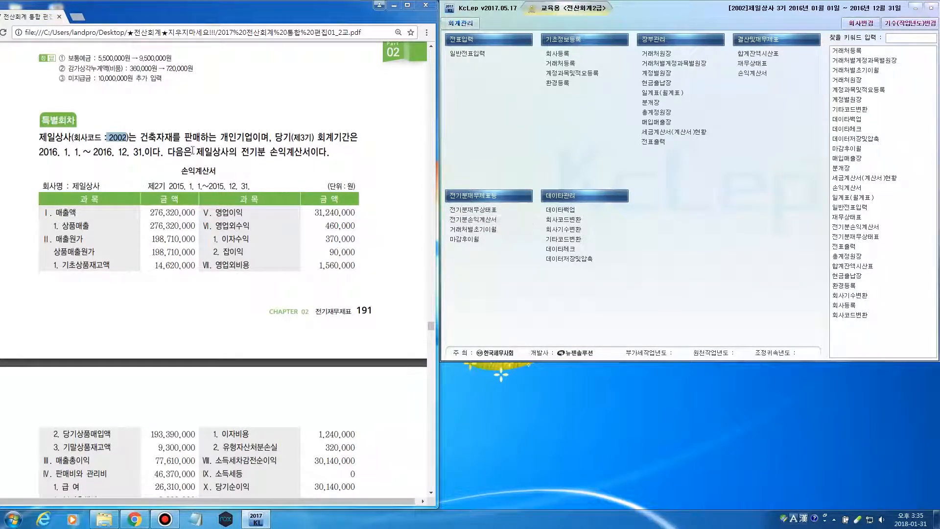
drag(196, 151, 308, 154)
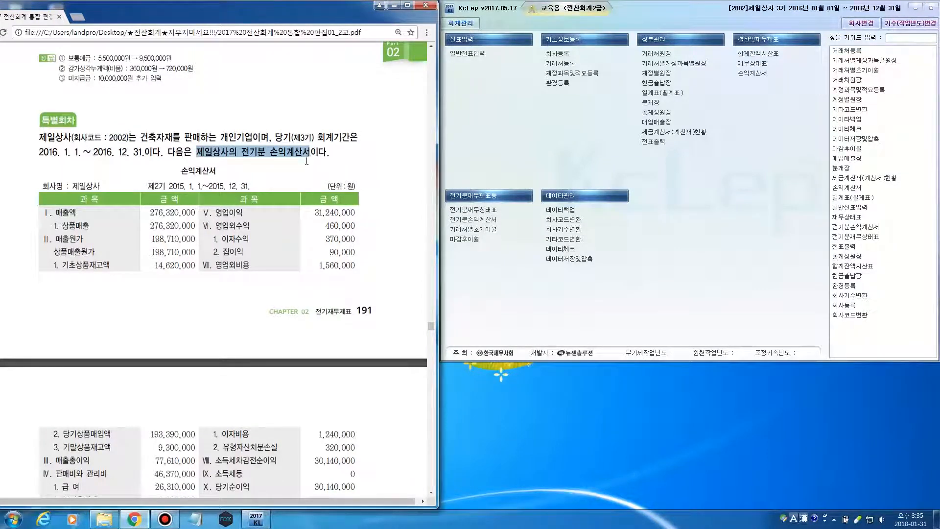
click(499, 221)
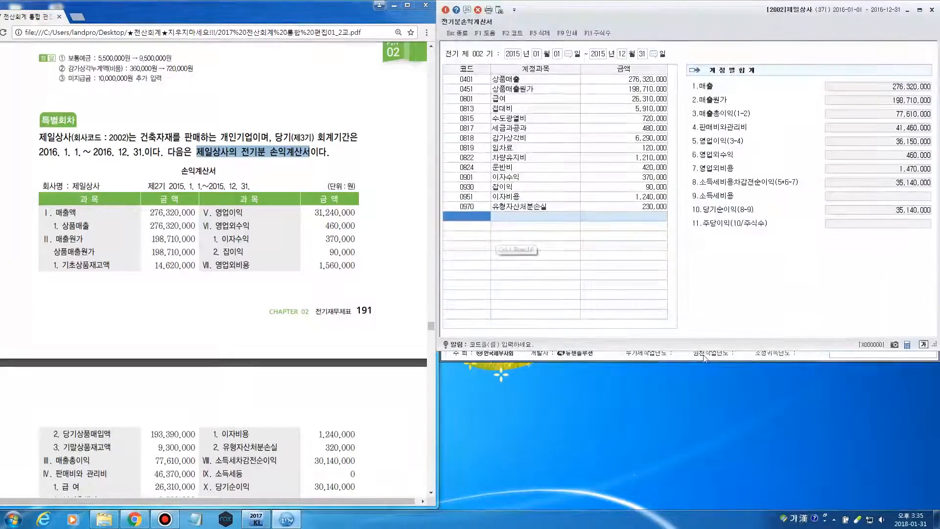
drag(707, 347, 713, 505)
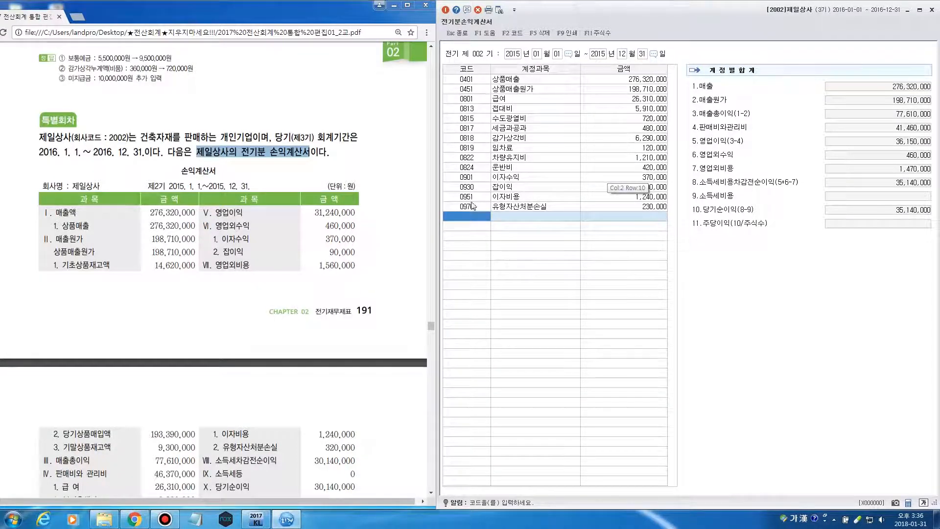
Compare the 상품매출 amount in the textbook's income statement with the 0401 row in KcLep
click(396, 186)
scroll(396, 187, down, 1)
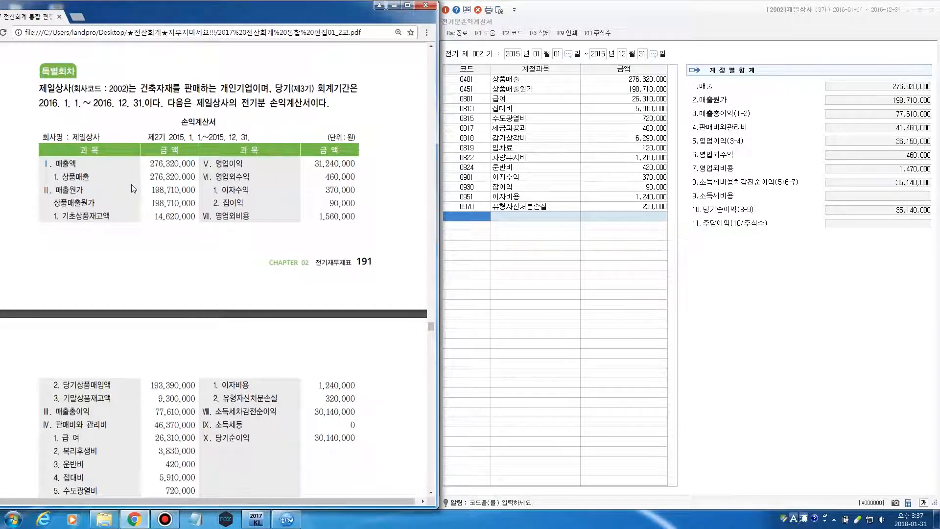
scroll(133, 188, down, 1)
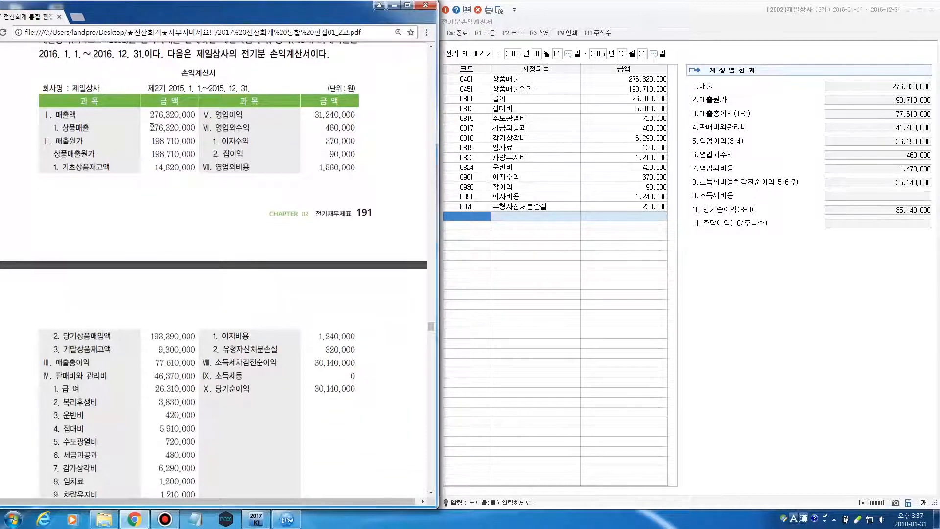
drag(148, 128, 196, 128)
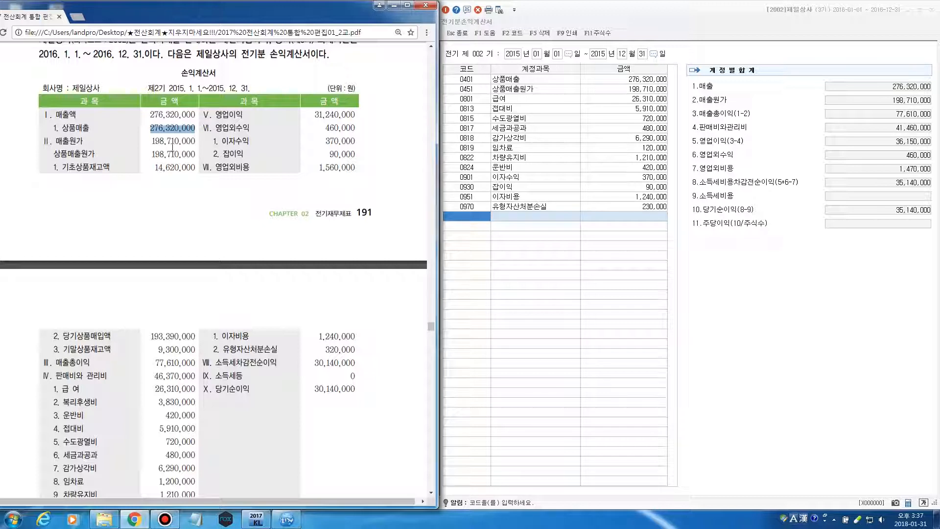
click(636, 83)
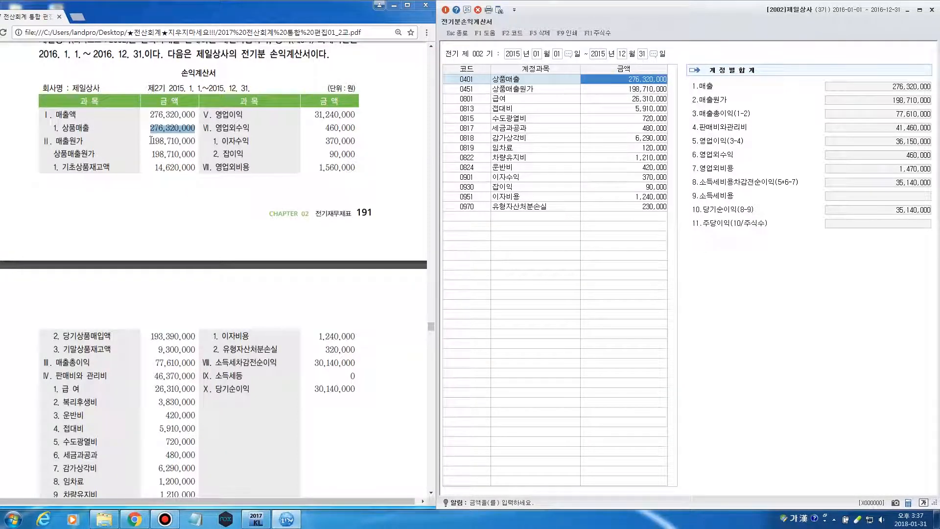
Compare the textbook's 상품매출원가, 기초상품재고액, 당기상품매입액 and 기말상품재고액 with the 0451 매출원가 breakdown in KcLep, then confirm the breakdown
drag(151, 154, 196, 154)
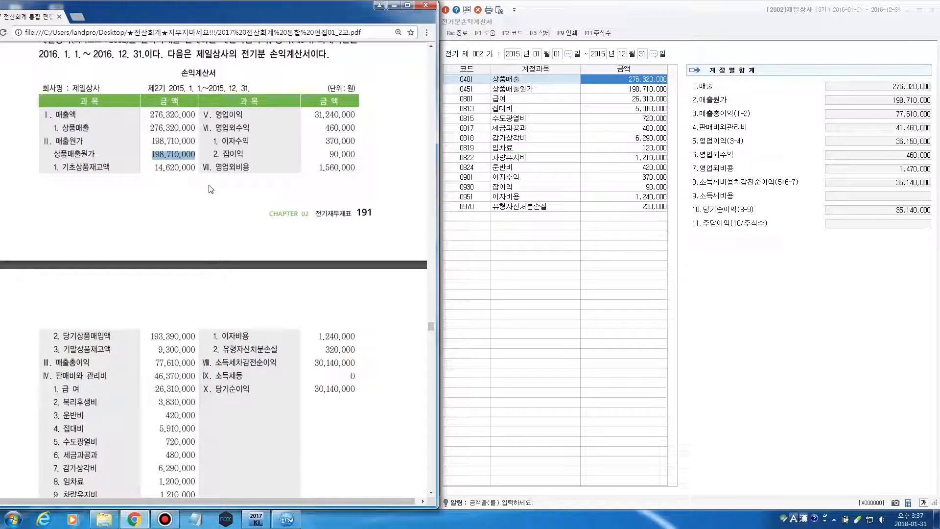
click(626, 90)
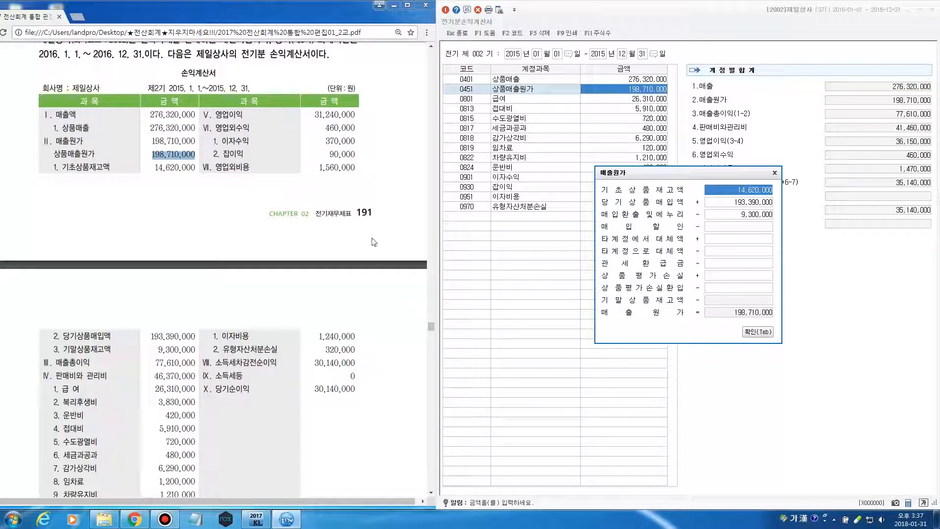
click(155, 167)
drag(155, 168, 195, 168)
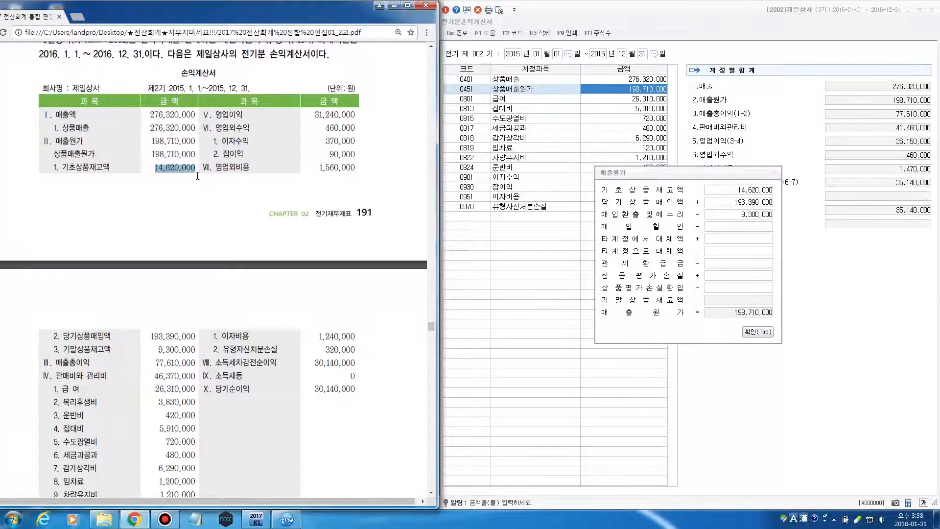
scroll(187, 268, down, 1)
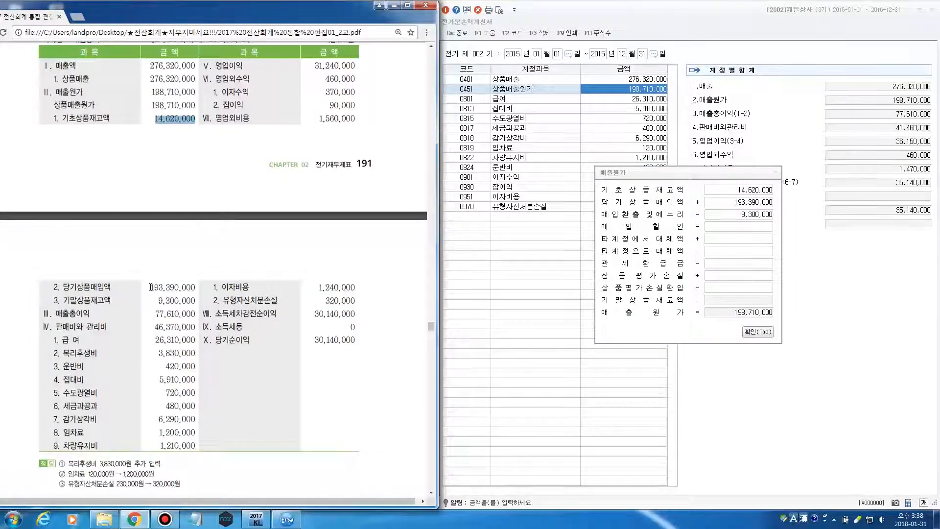
drag(150, 287, 193, 300)
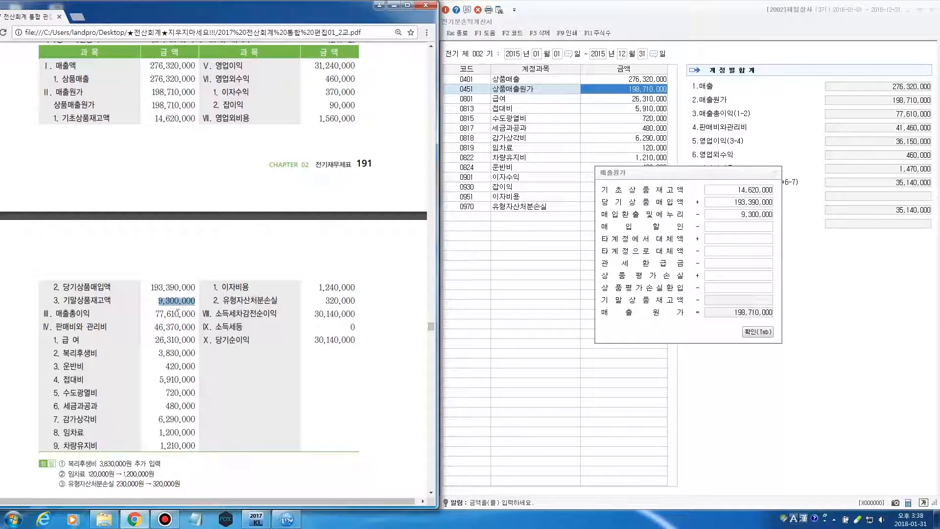
click(752, 219)
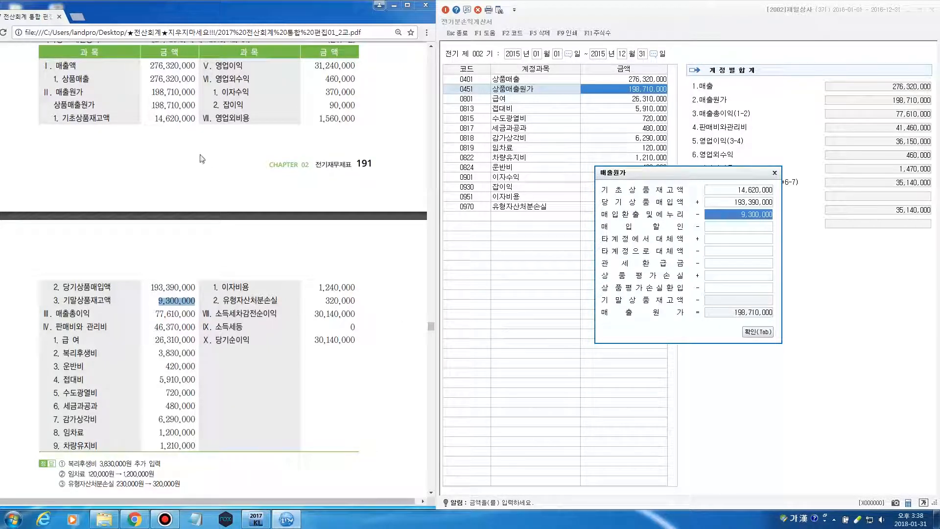
drag(152, 105, 195, 108)
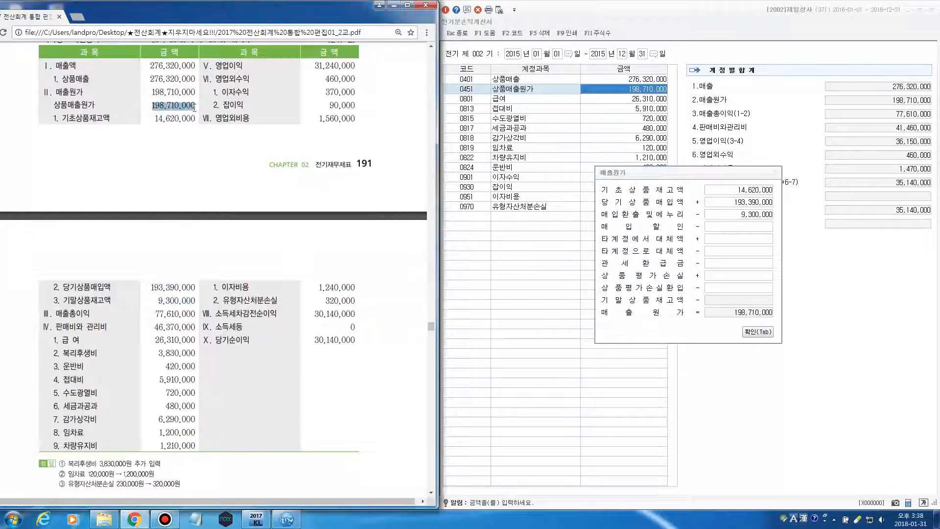
click(759, 337)
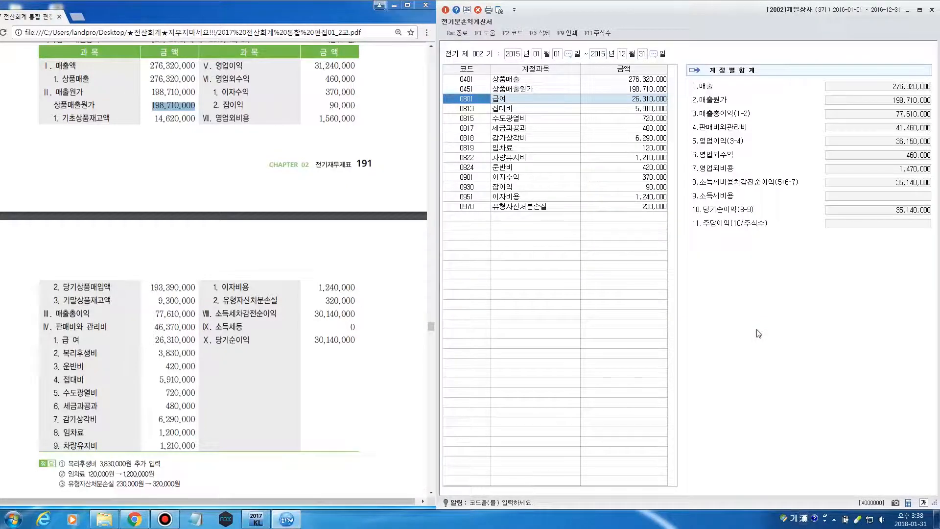
Highlight the textbook's 판매비와 관리비 total, then compare its 급여 amount with the 0801 row in KcLep
click(222, 258)
scroll(220, 257, down, 1)
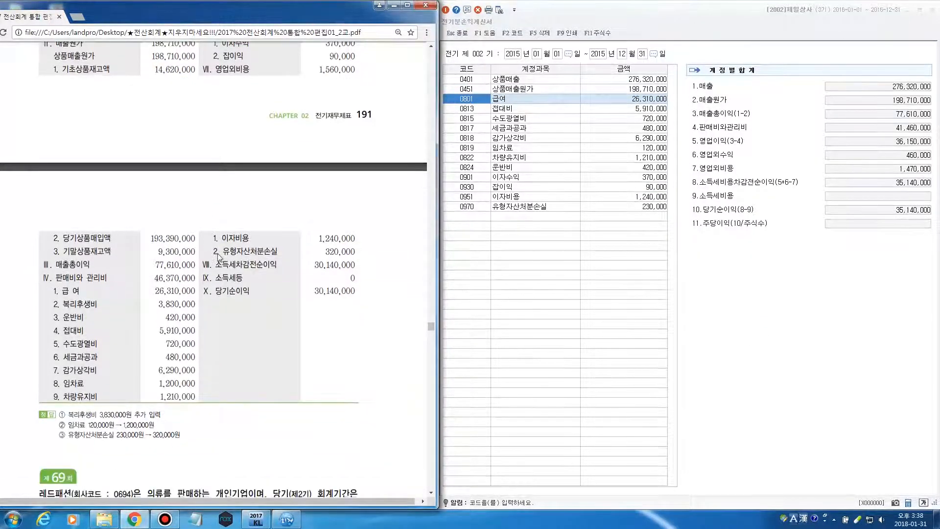
scroll(220, 257, up, 1)
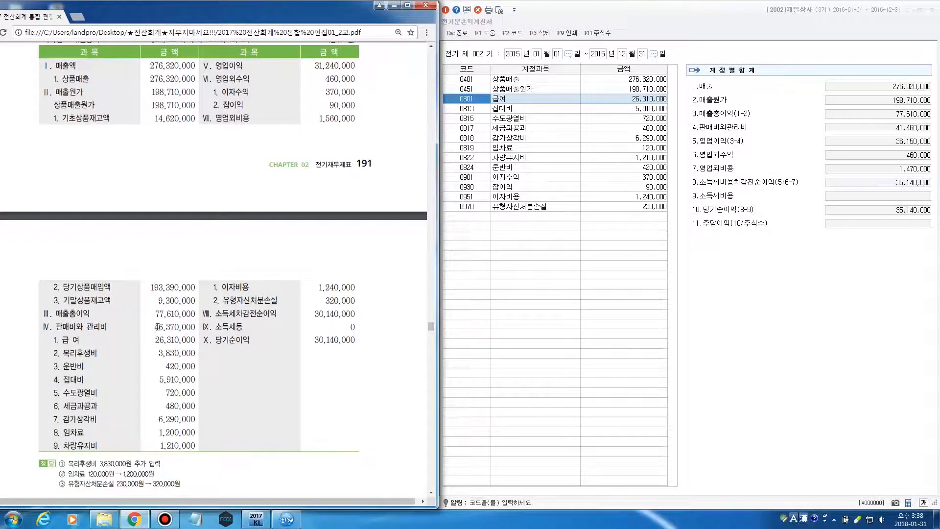
drag(154, 327, 196, 328)
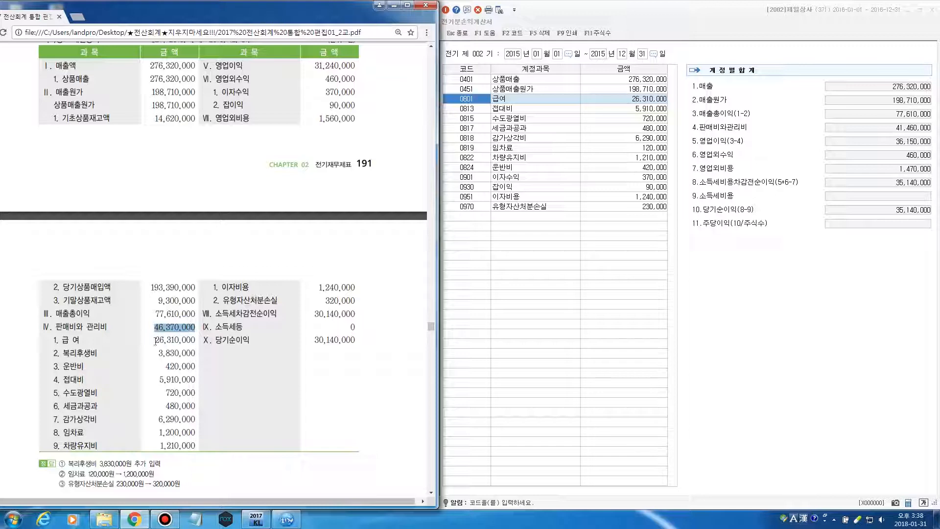
drag(154, 340, 196, 341)
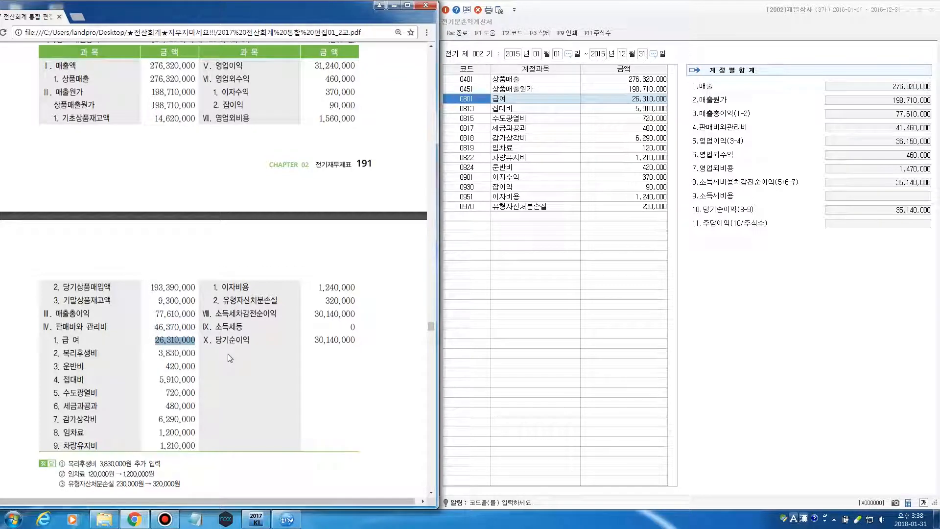
click(629, 100)
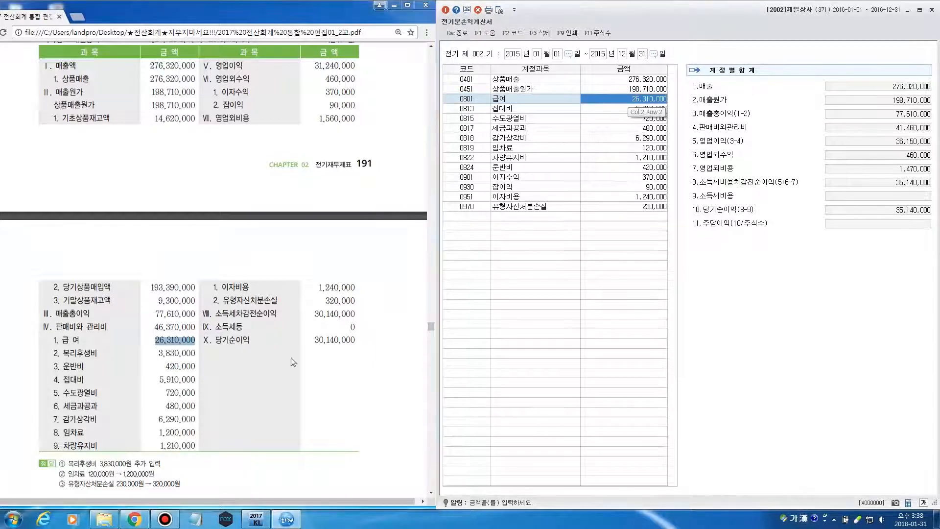
Highlight the textbook's 복리후생비 amount and search the KcLep account list for 복리후생비, closing the search when done
drag(156, 354, 195, 355)
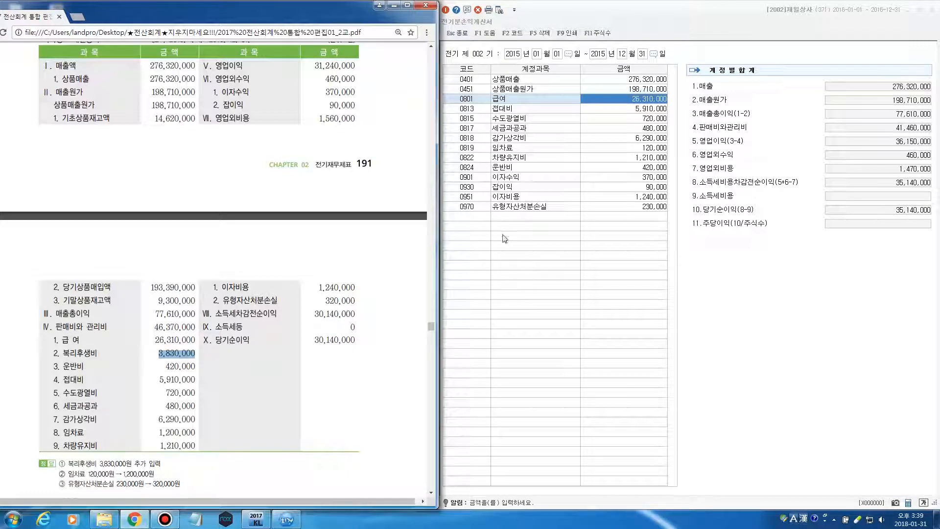
click(511, 100)
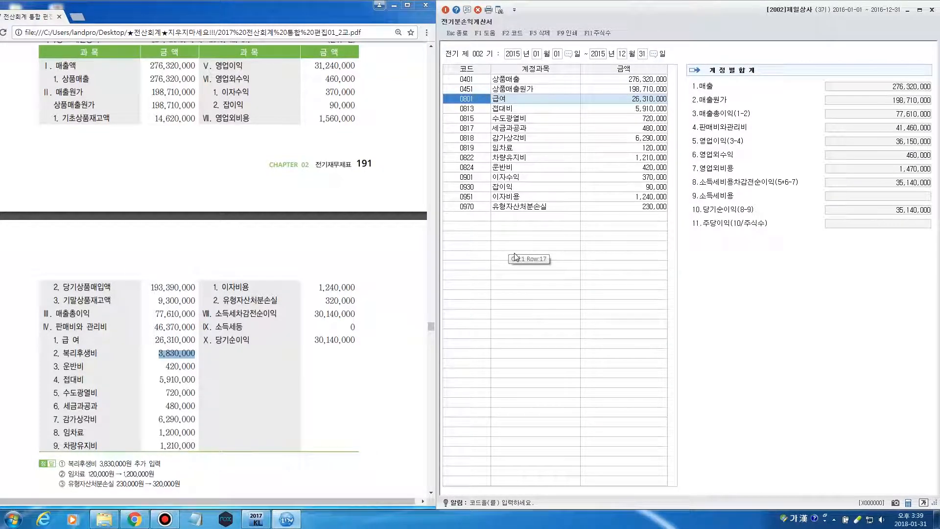
key(ctrl+f)
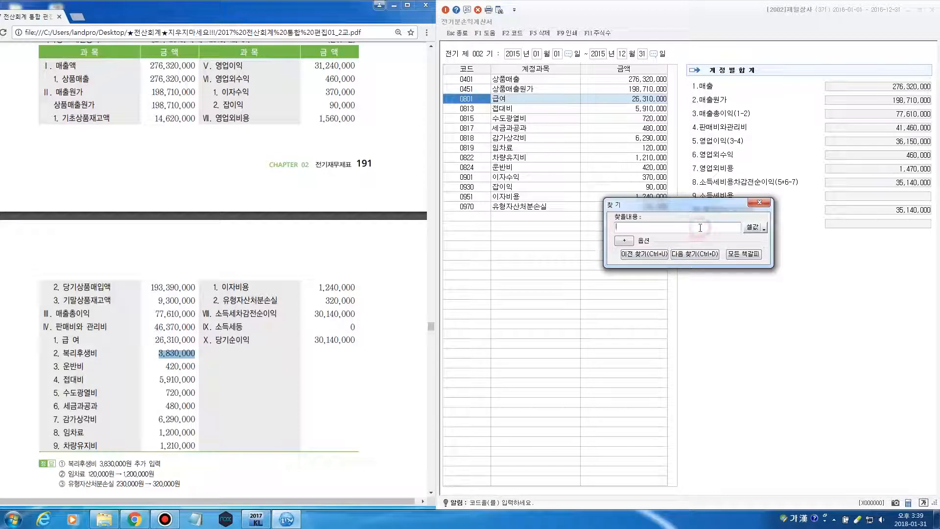
text(복ㄹ)
text(후생)
text(비)
key(Return)
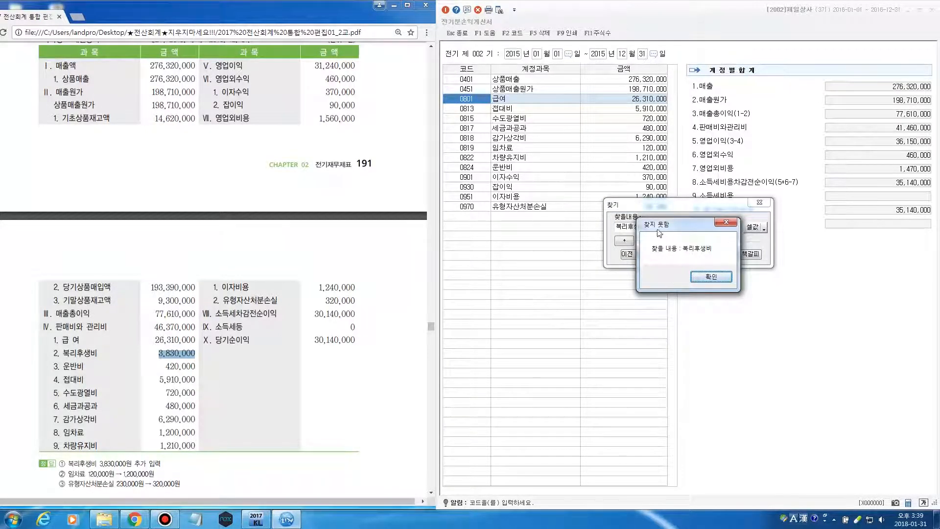
click(716, 277)
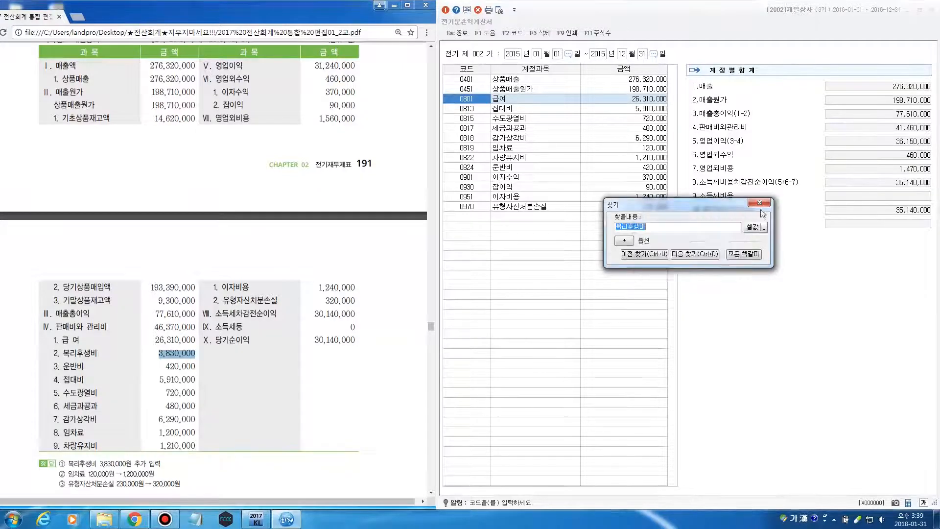
click(759, 205)
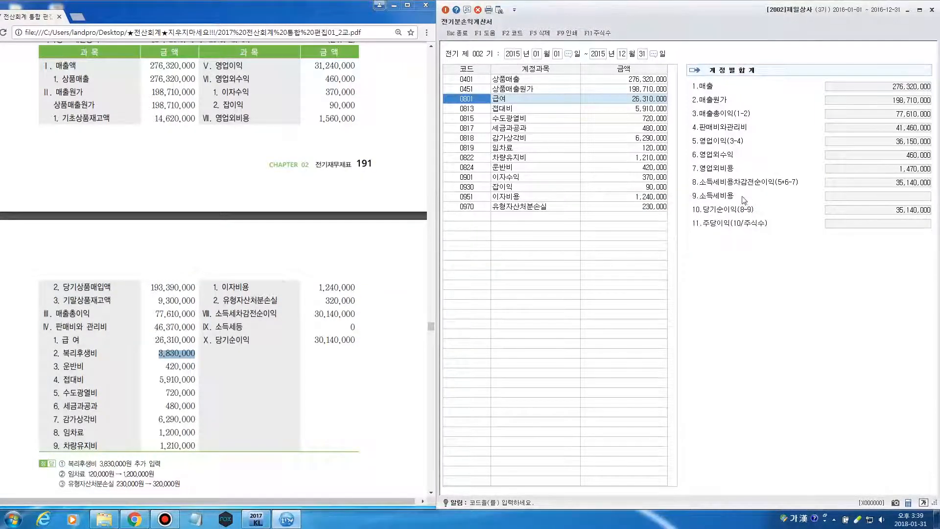
Add account 0811 복리후생비 in the first empty row, looking up its code by name, with an amount of 3,830,000
click(468, 216)
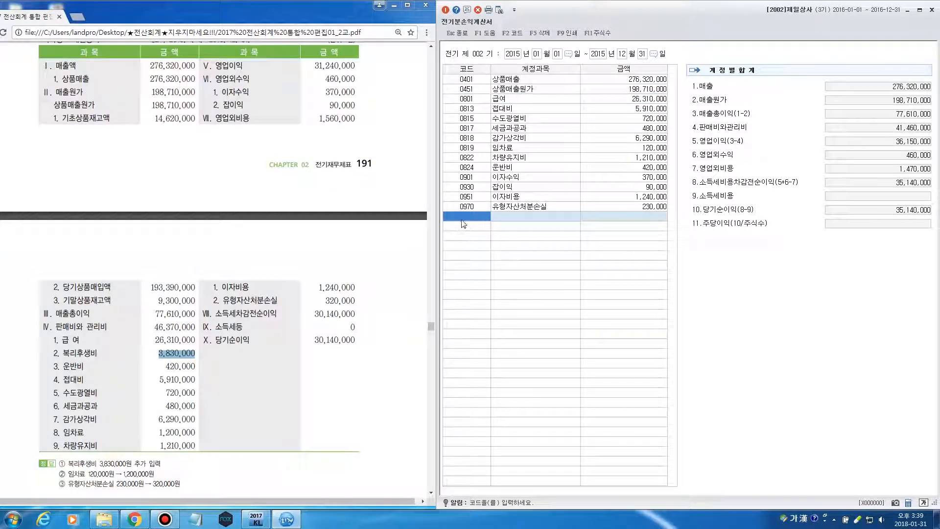
key(F2)
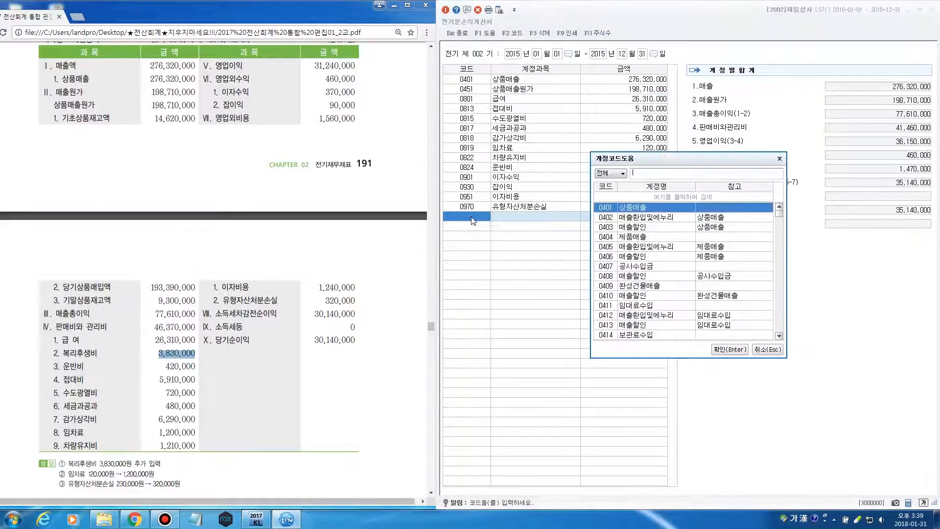
text(복리)
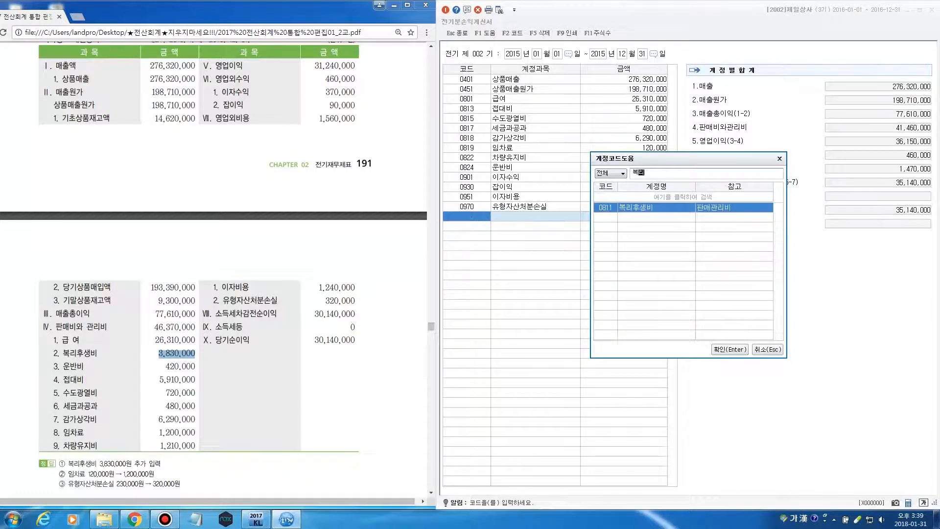
text(후생ㅂ)
key(Return)
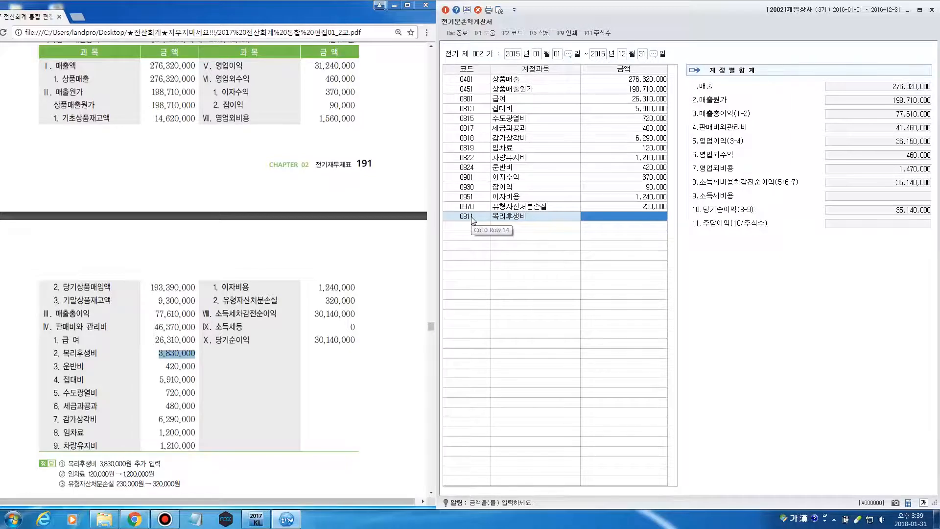
text(3,830,000)
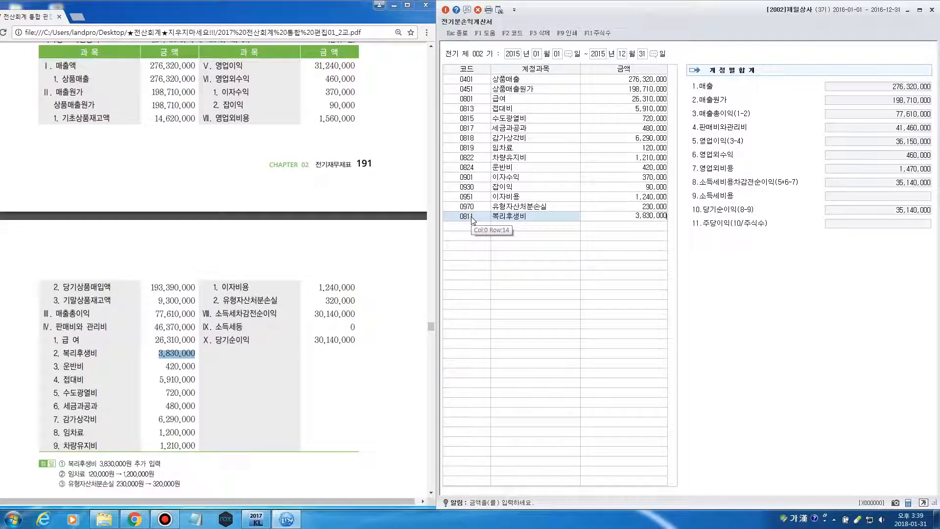
key(Return)
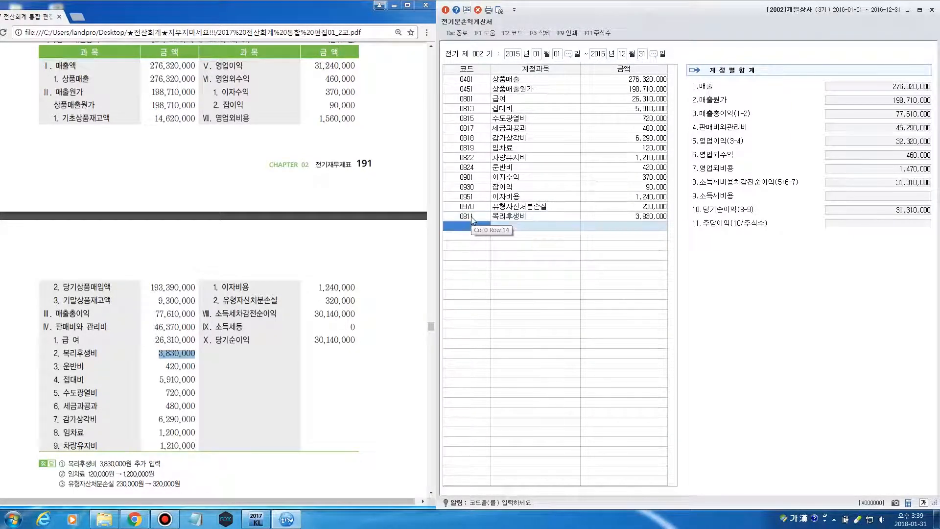
click(646, 217)
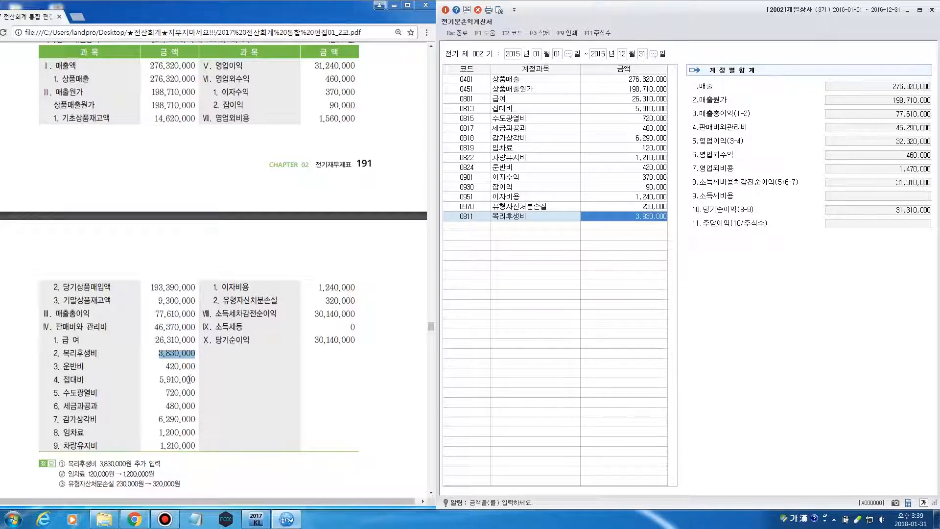
Compare the textbook's 운반비, 접대비, 수도광열비, 세금과공과 and 감가상각비 amounts with their rows in KcLep
drag(165, 366, 195, 367)
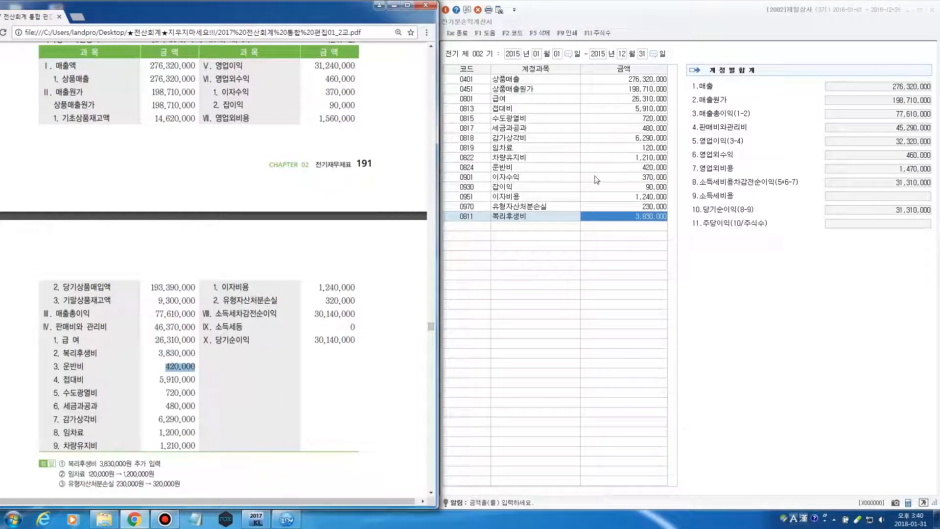
click(640, 168)
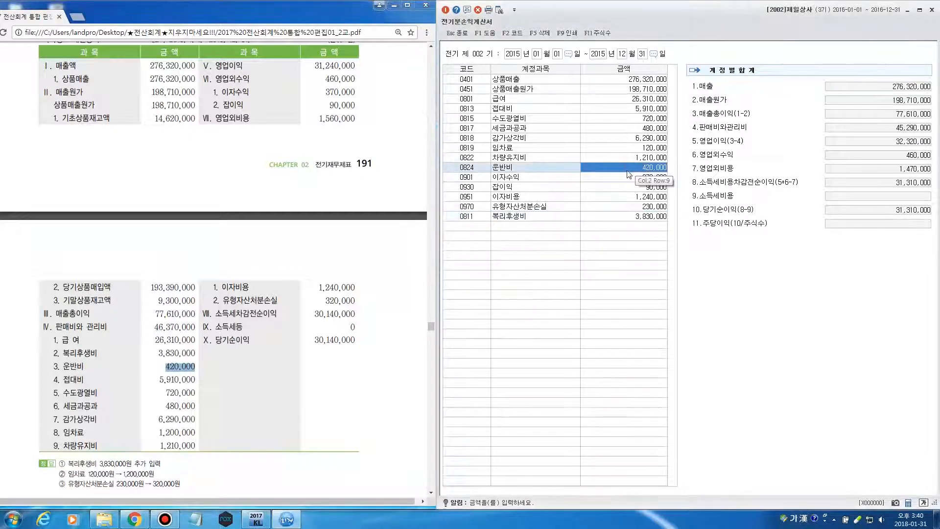
double_click(155, 380)
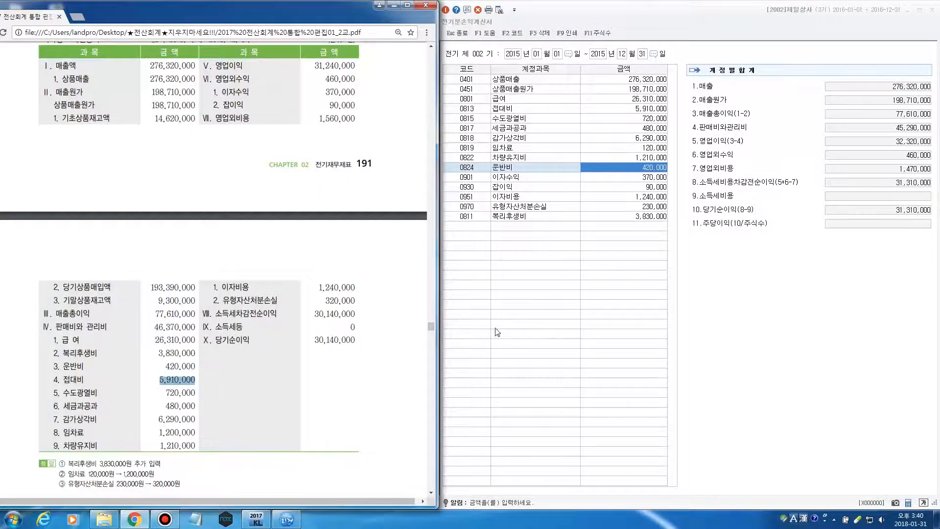
click(619, 113)
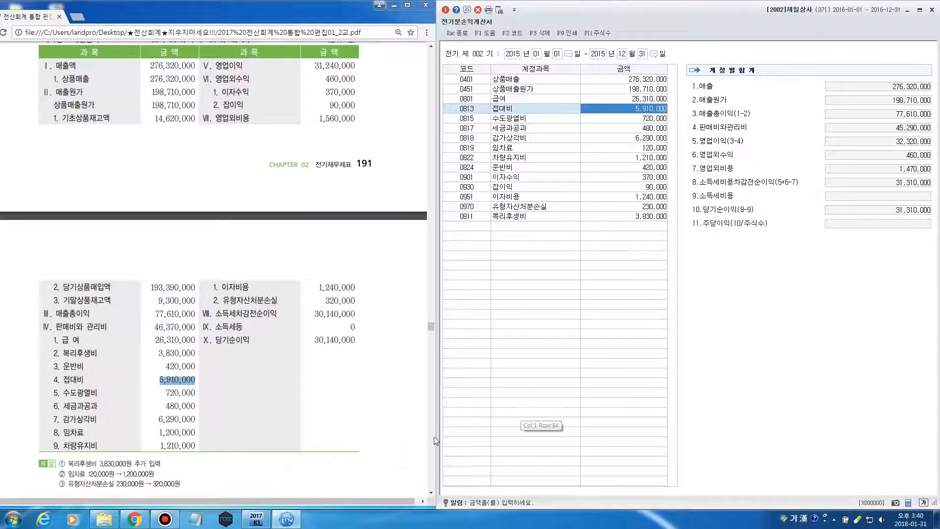
double_click(189, 393)
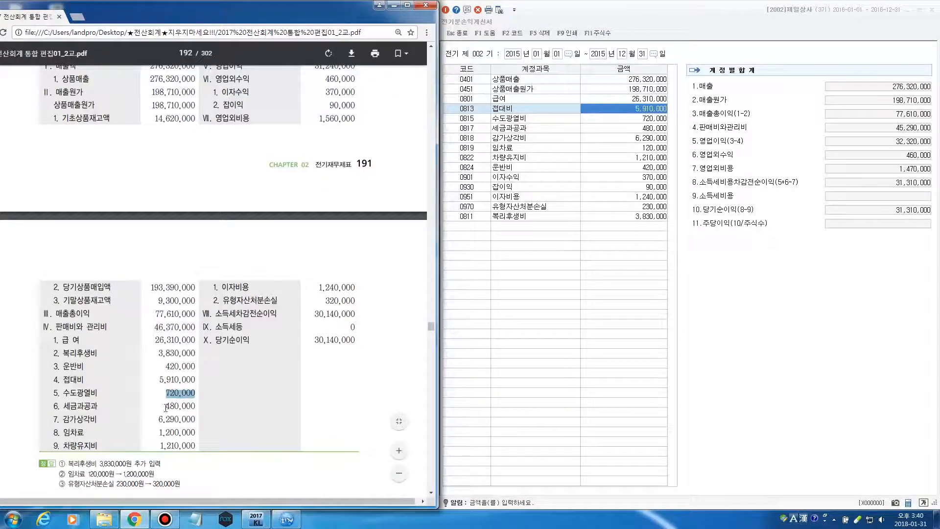
drag(166, 406, 195, 420)
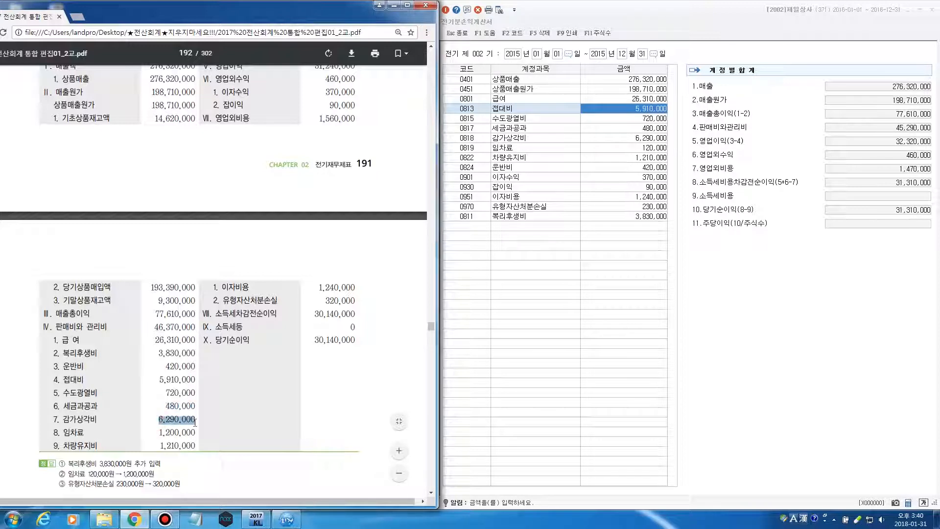
click(623, 139)
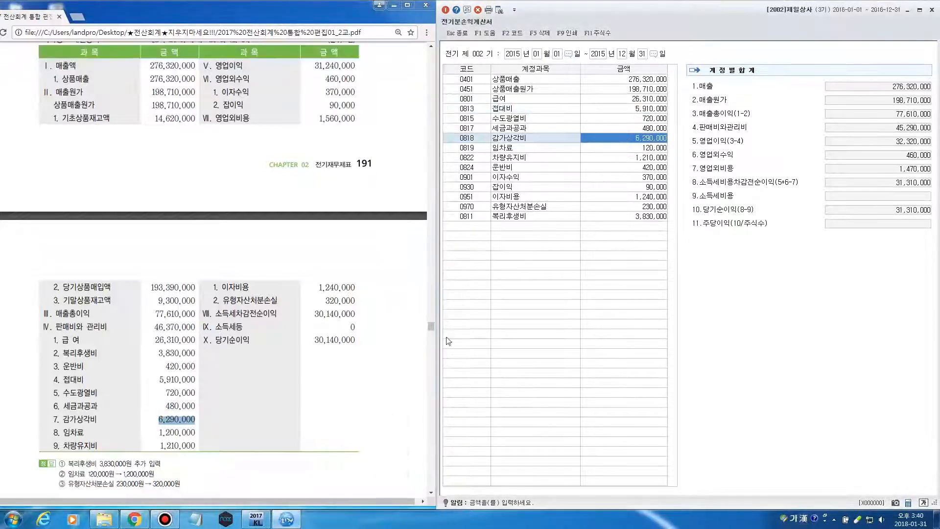
Correct the 0819 임차료 amount to 1,200,000 to match the textbook's income statement
drag(157, 432, 195, 432)
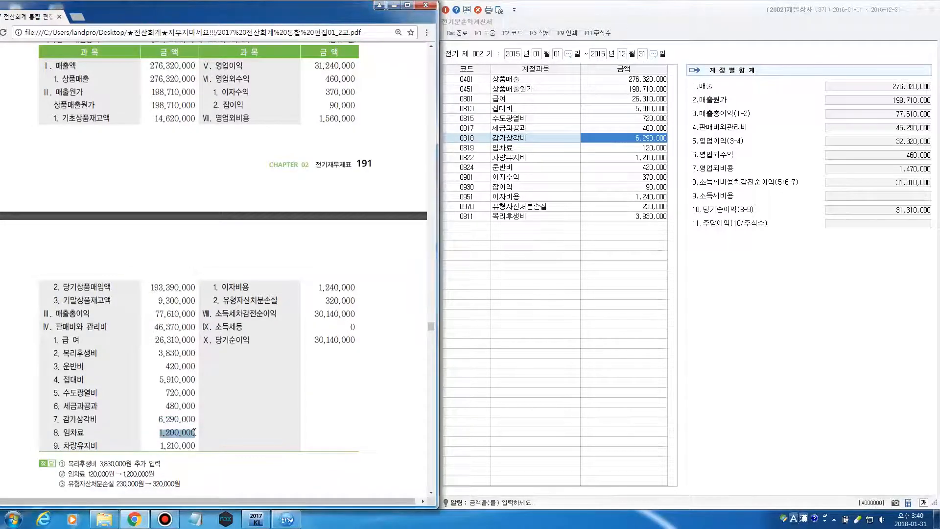
click(652, 148)
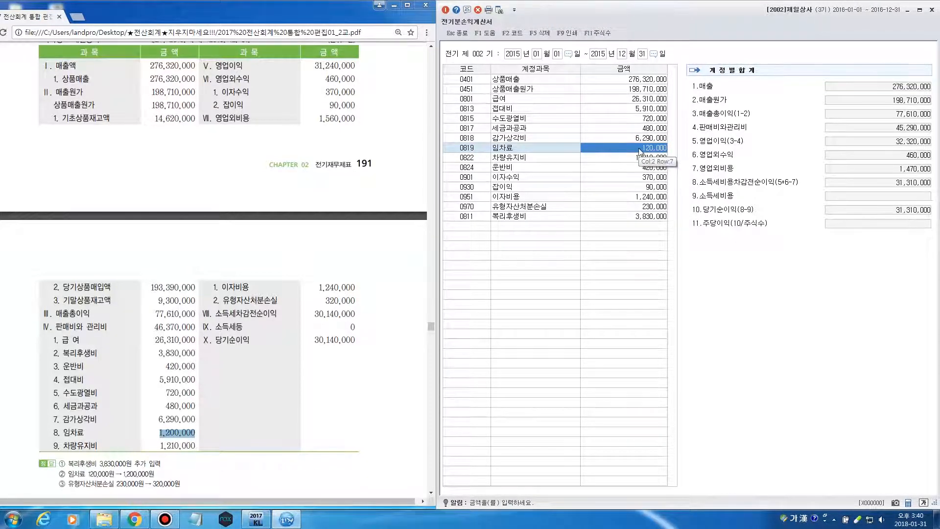
text(12000)
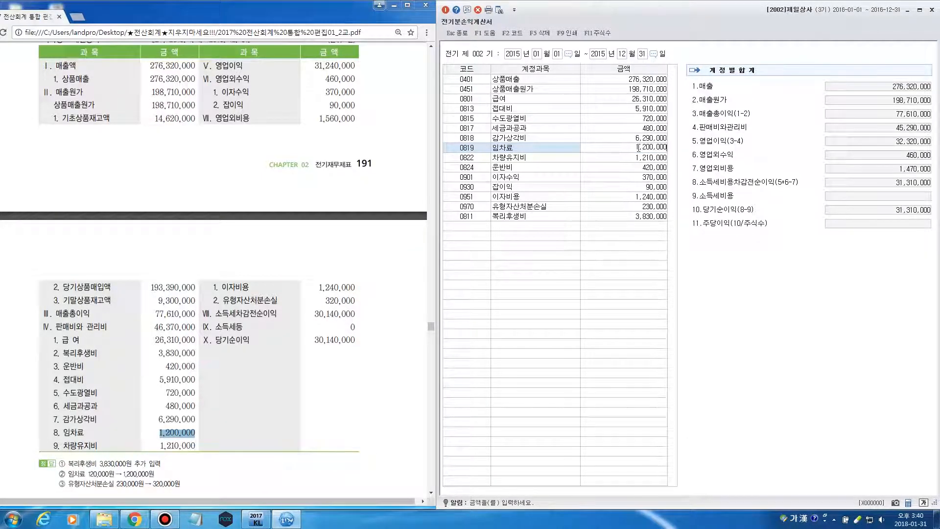
key(Return)
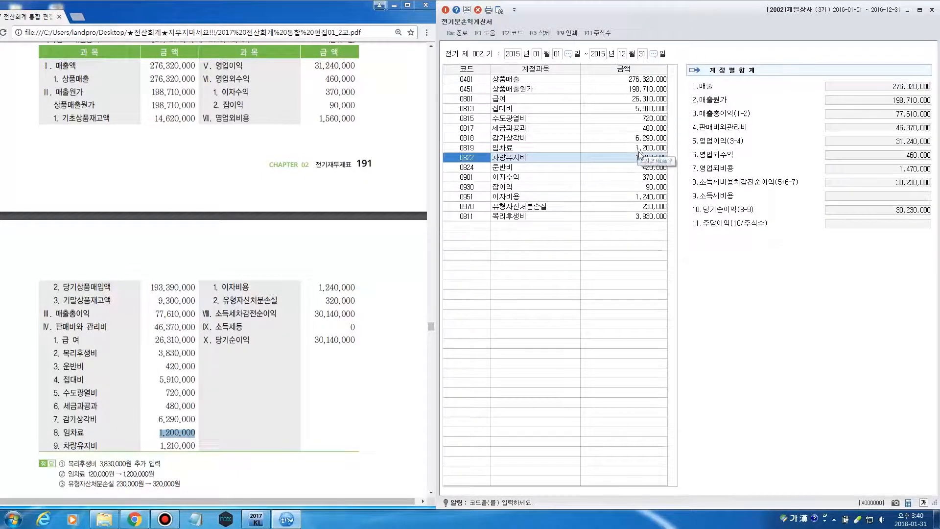
Compare the textbook's 차량유지비, 이자수익 and 잡이익 amounts with their rows in KcLep
drag(160, 447, 195, 446)
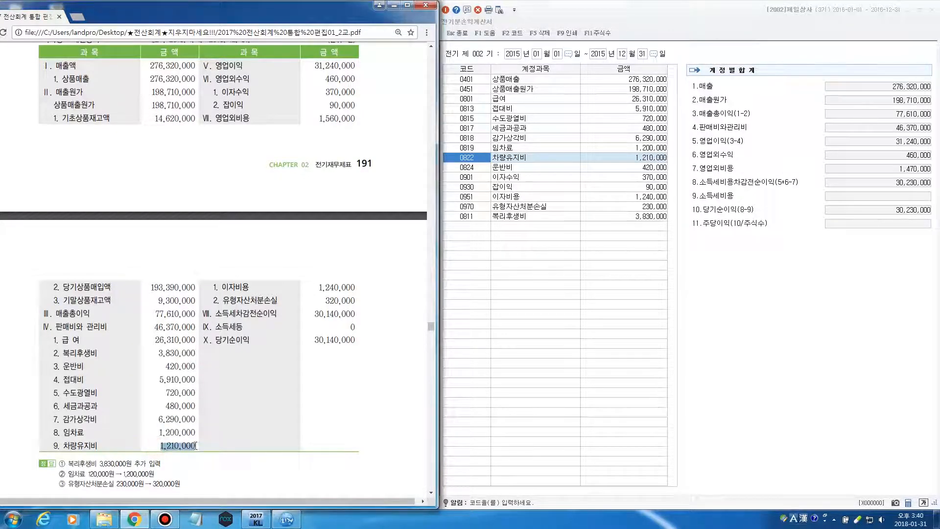
click(631, 158)
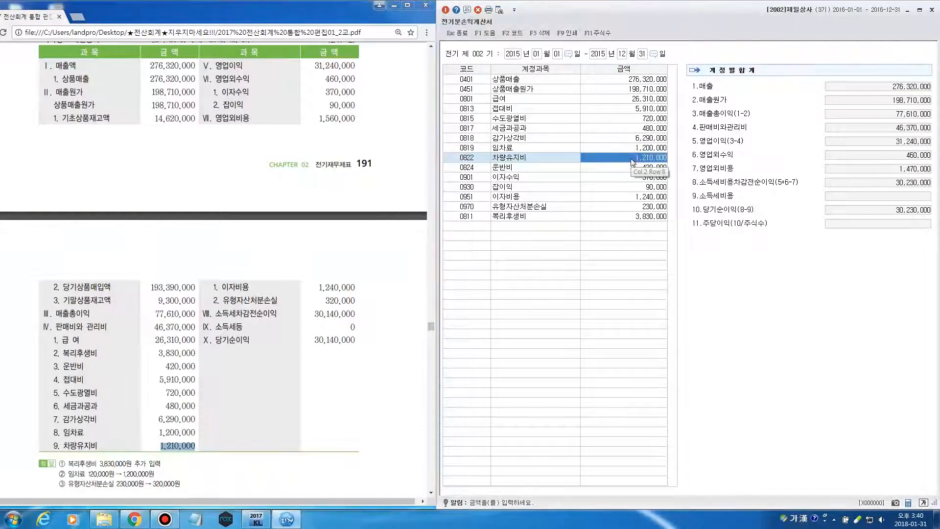
click(380, 242)
scroll(378, 252, up, 2)
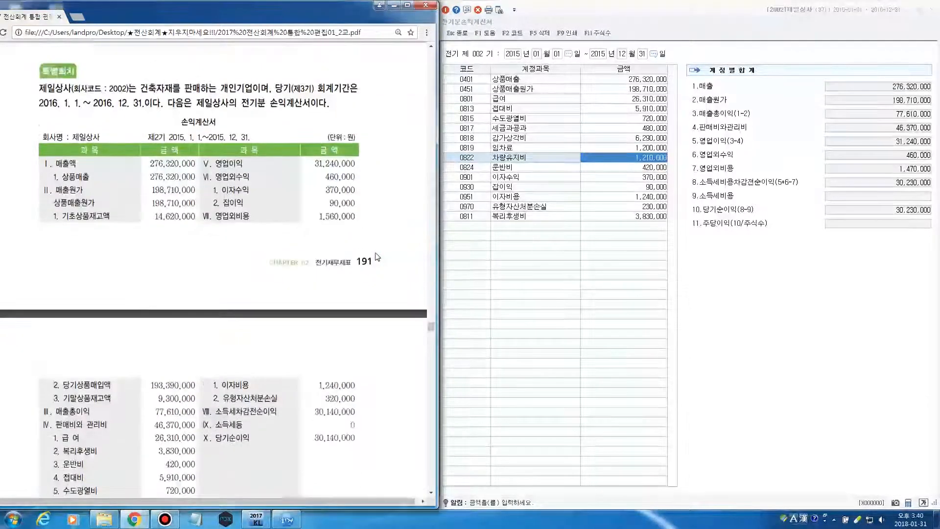
scroll(377, 257, down, 1)
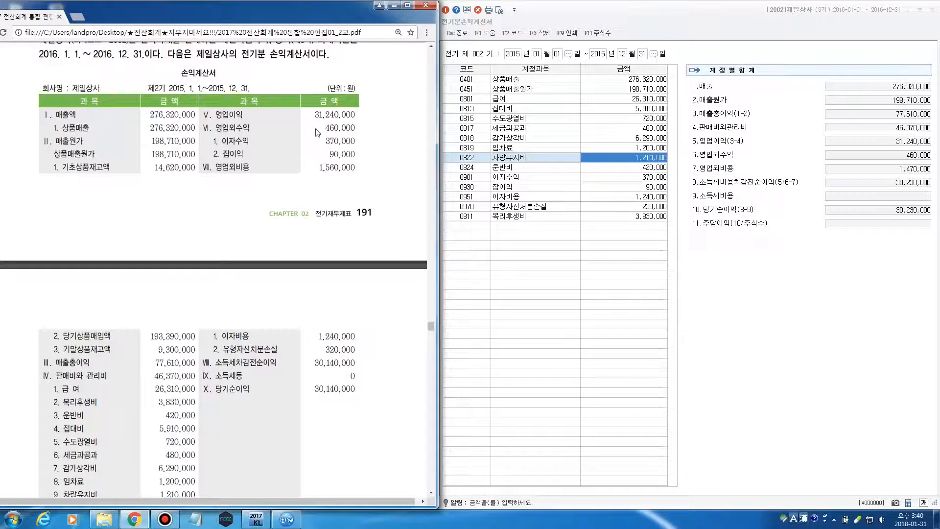
drag(316, 129, 356, 142)
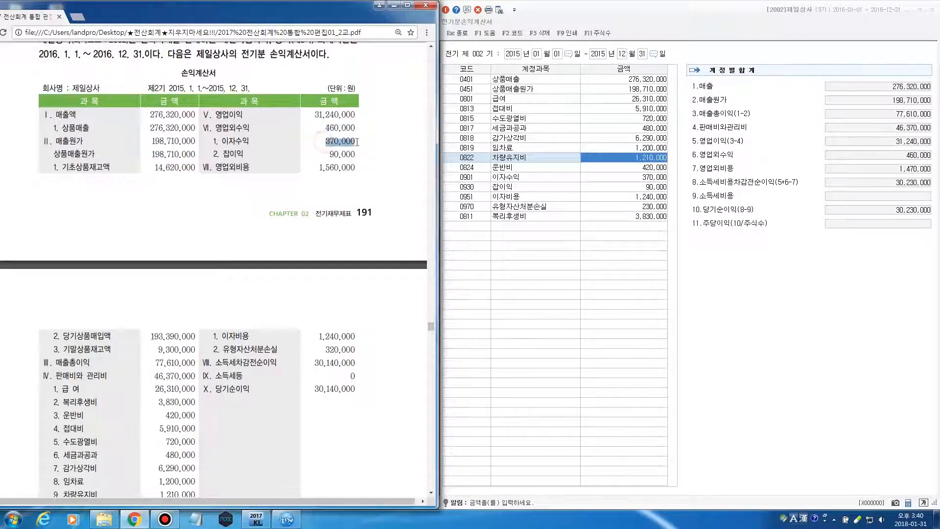
click(613, 178)
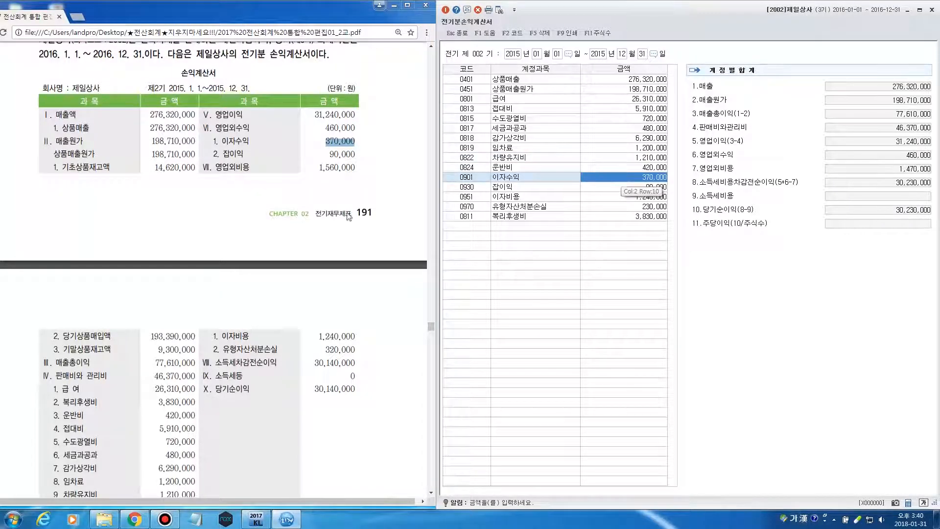
drag(329, 154, 355, 155)
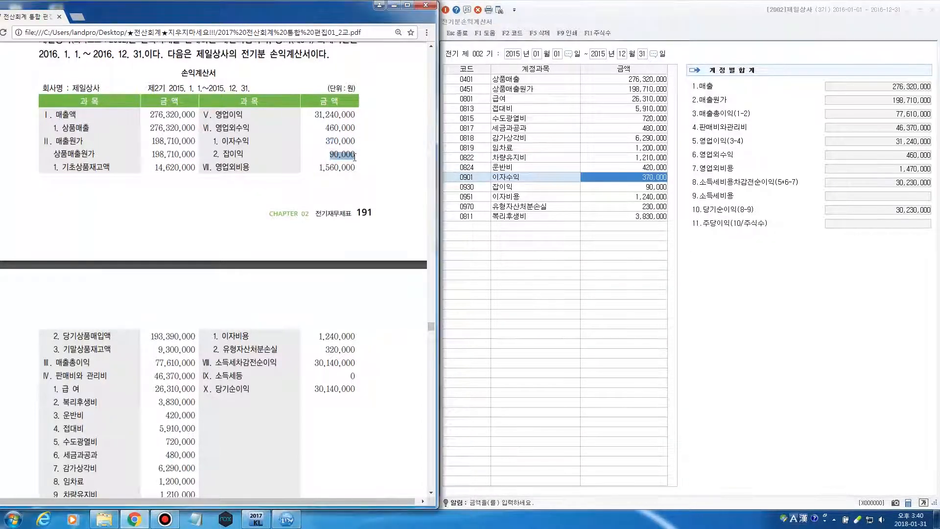
click(596, 188)
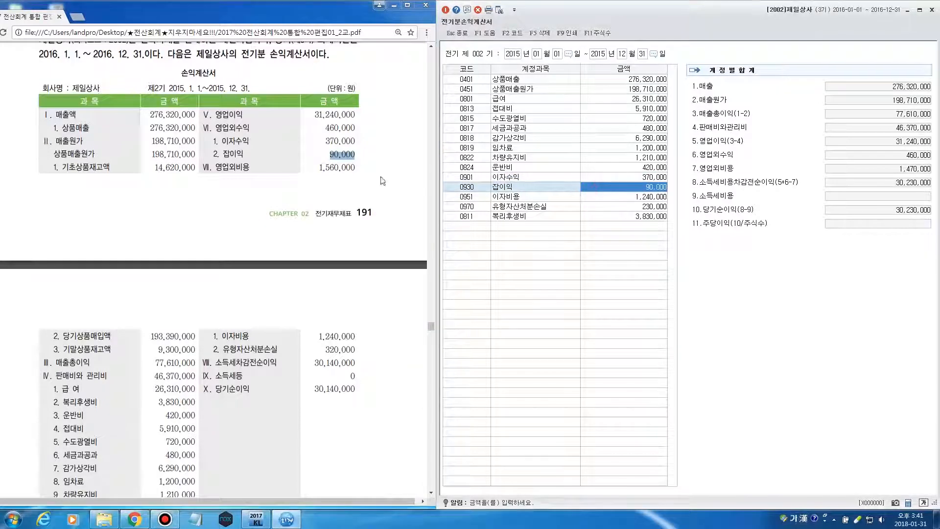
Highlight the textbook's 이자비용 amount and compare it with the 0951 row in KcLep
click(352, 184)
scroll(333, 210, down, 2)
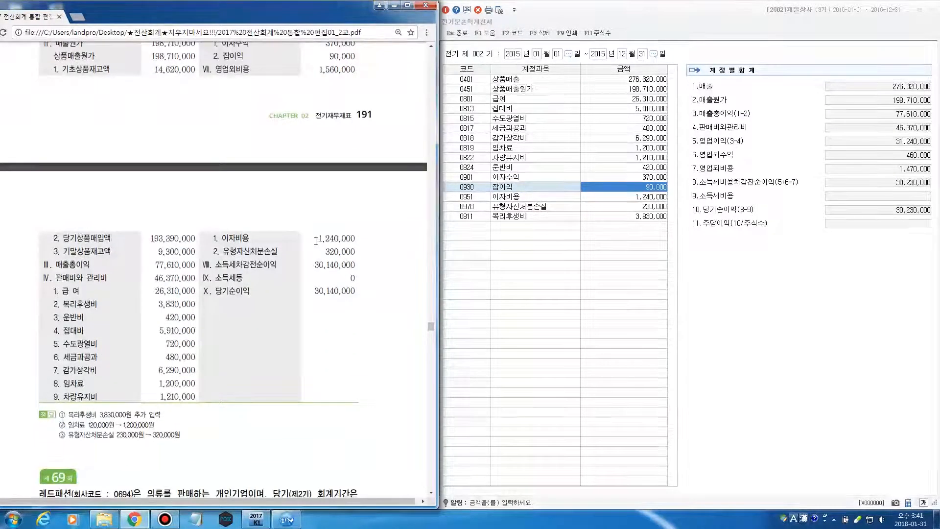
drag(316, 240, 355, 240)
scroll(367, 242, down, 1)
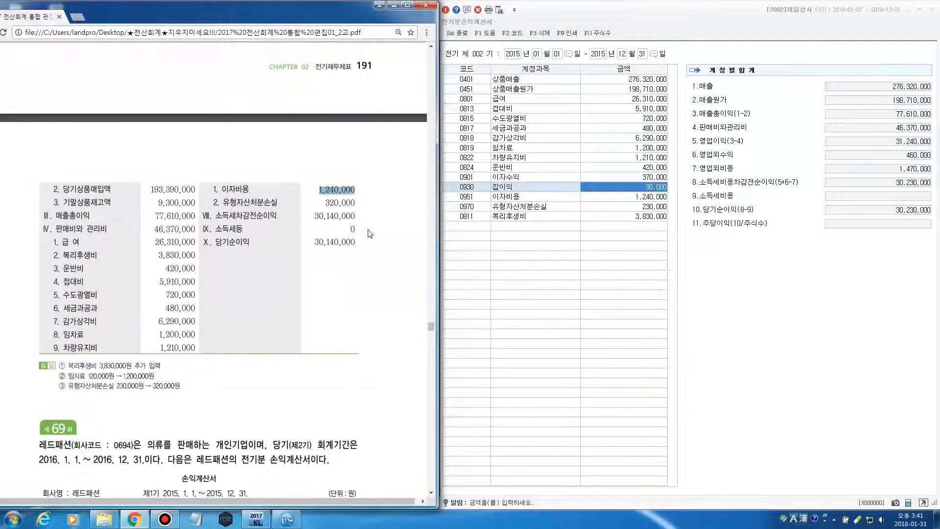
click(607, 197)
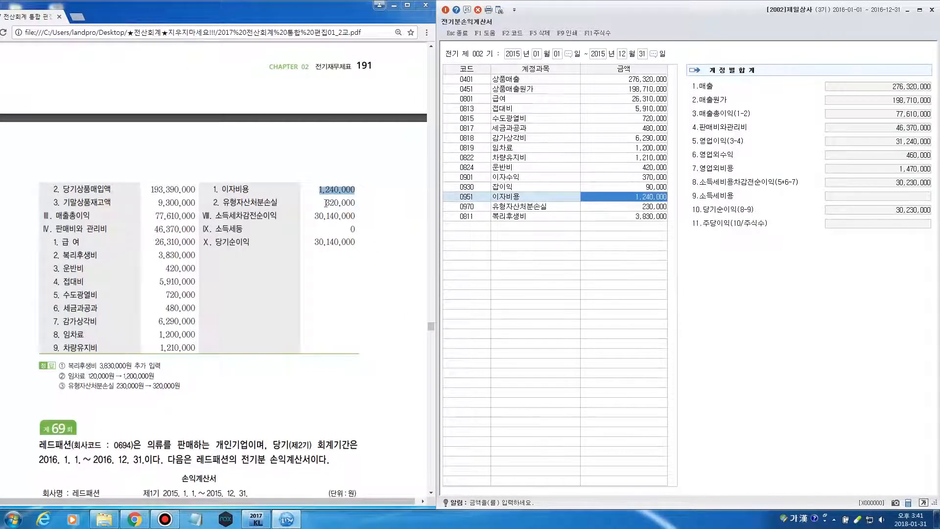
Correct the 0970 유형자산처분손실 amount to 320,000 to match the textbook
drag(325, 202, 355, 203)
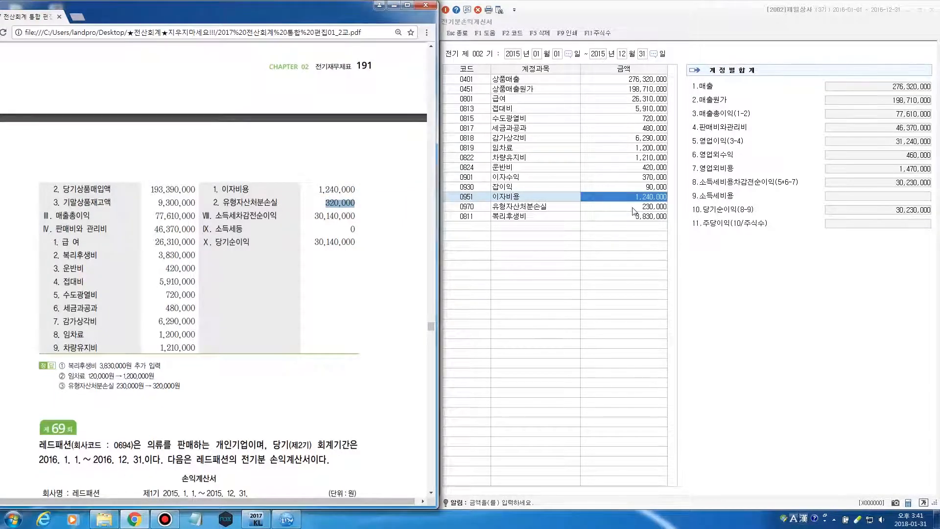
click(635, 207)
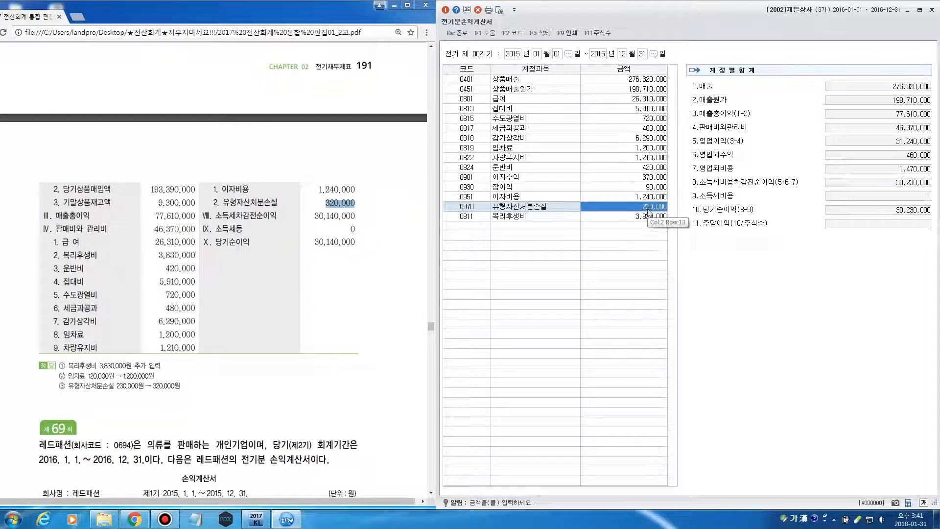
text(320,000)
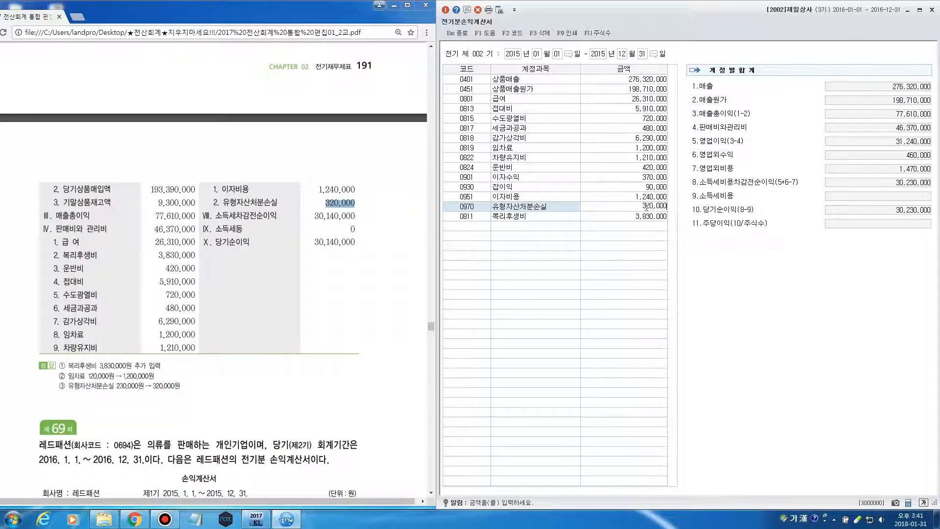
key(Return)
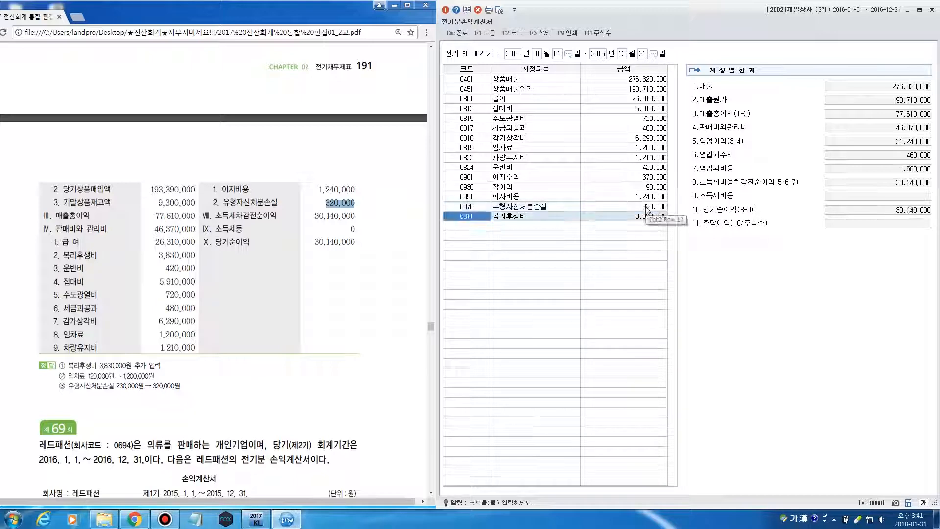
click(642, 208)
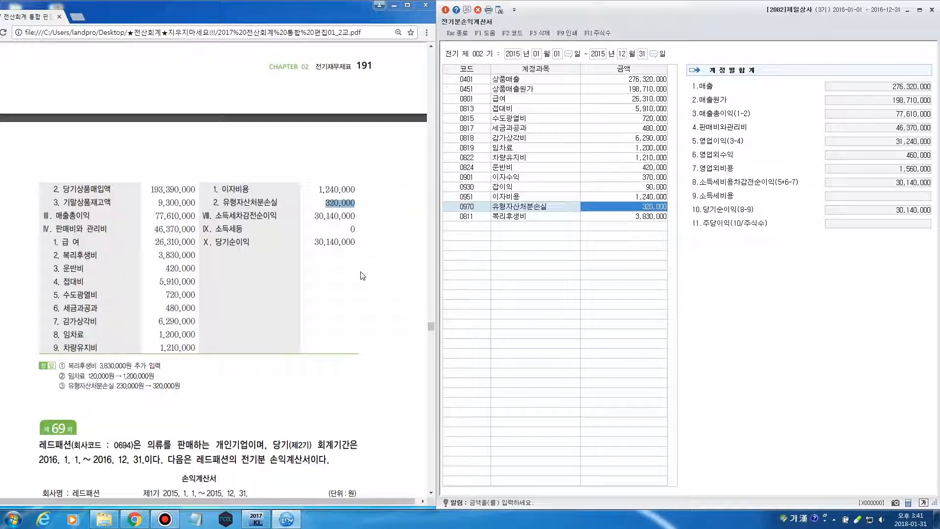
Compare the textbook's 당기순이익 with the one in KcLep's 계정별합계, and close the 전기분손익계산서 form
drag(216, 243, 249, 243)
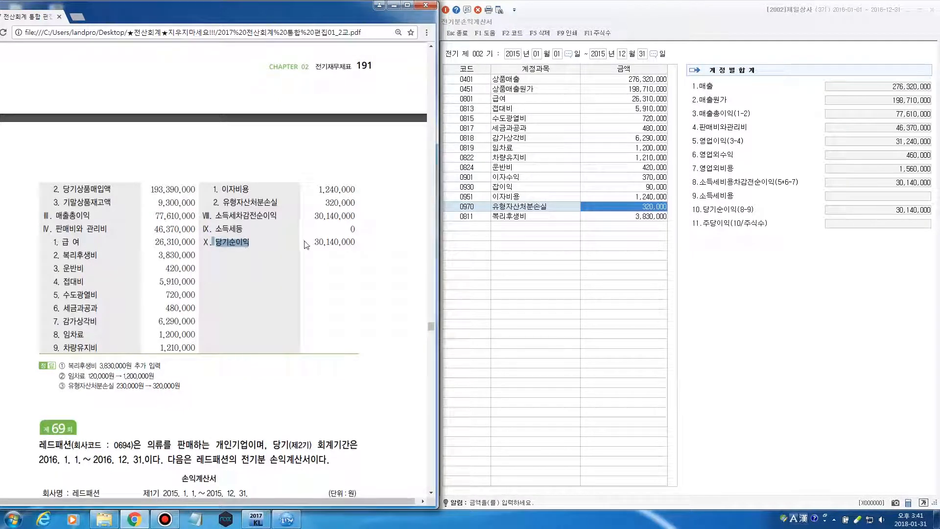
drag(213, 242, 359, 243)
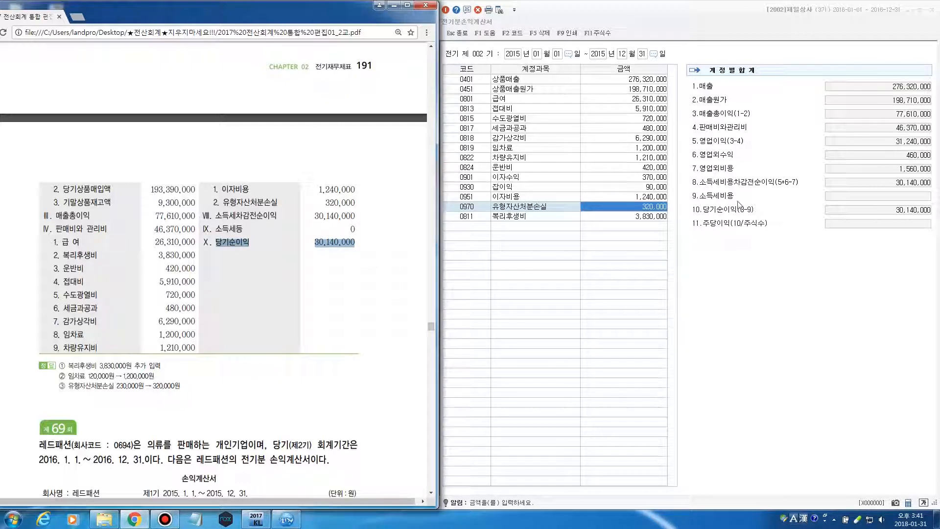
click(726, 216)
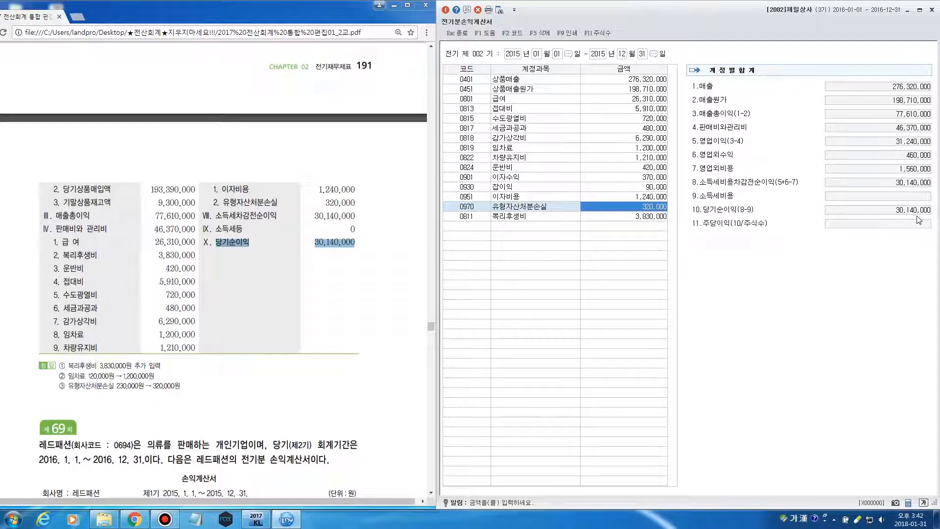
click(932, 11)
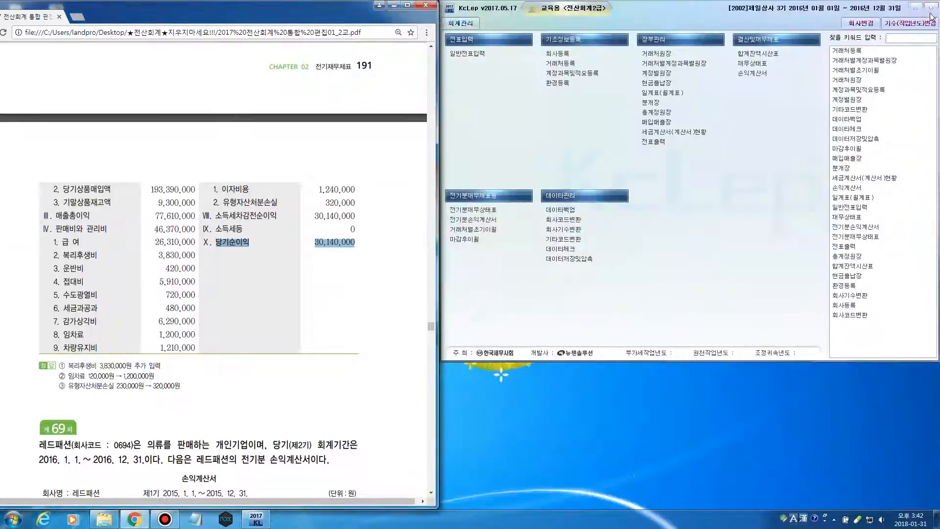